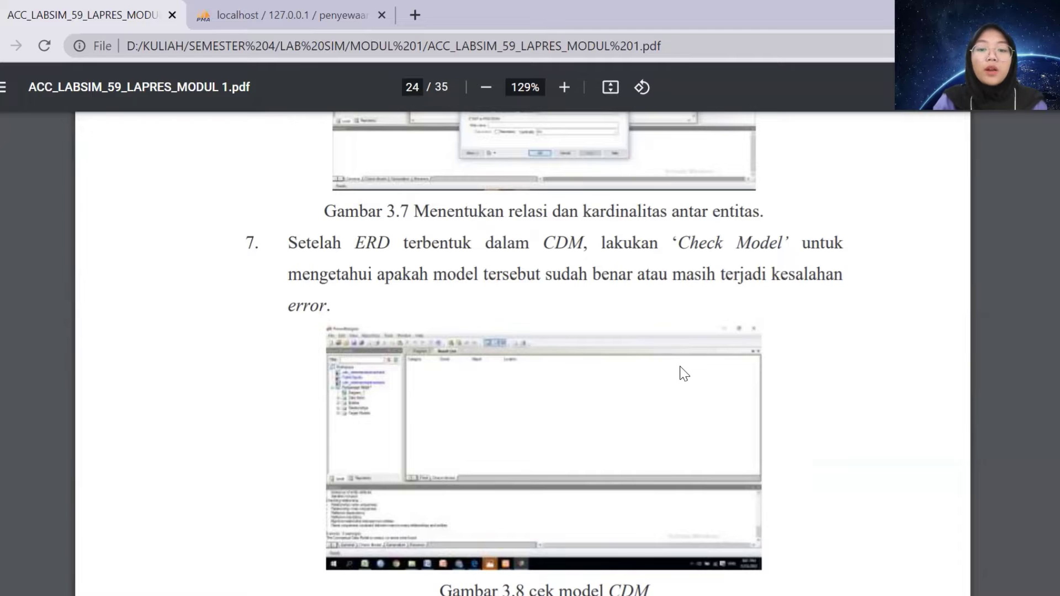
# Scroll through the PDF report from step 8 down to the phpMyAdmin screenshot on page 28
pyautogui.scroll(-5, 685, 373)
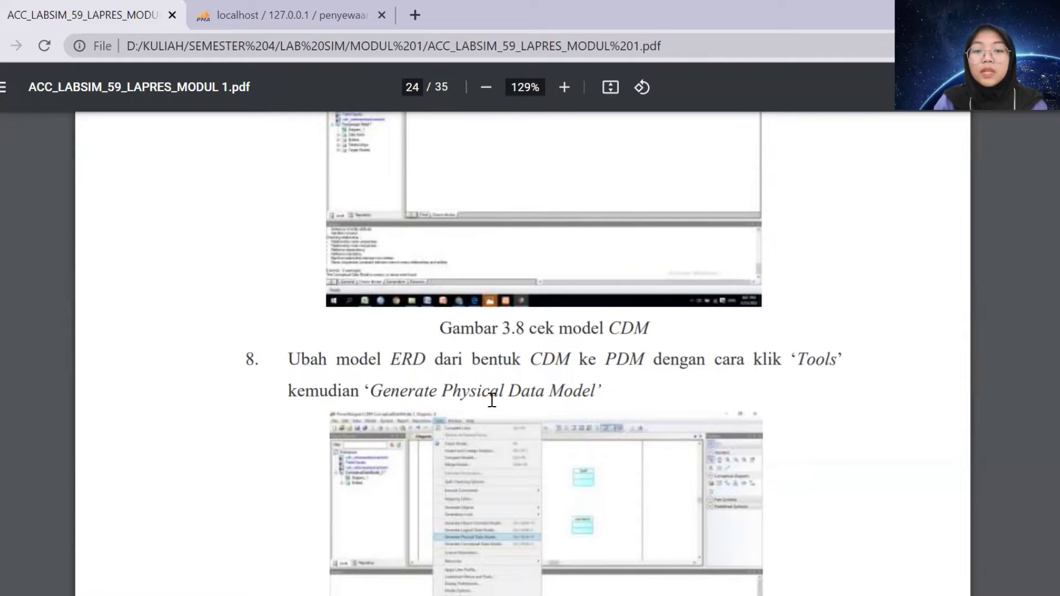
pyautogui.scroll(-6, 648, 418)
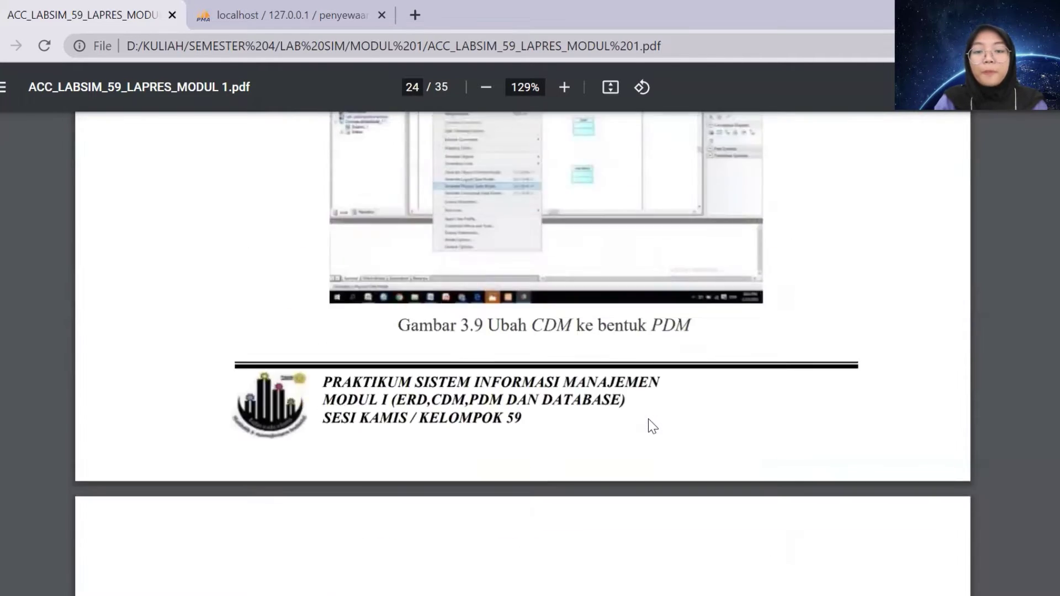
pyautogui.scroll(-6, 651, 426)
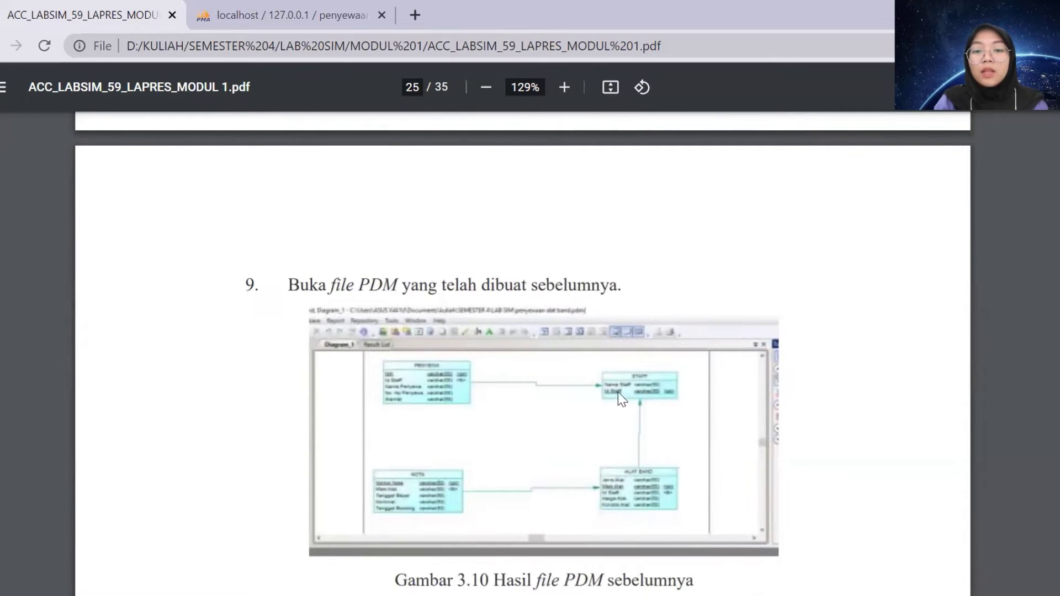
pyautogui.scroll(-5, 717, 498)
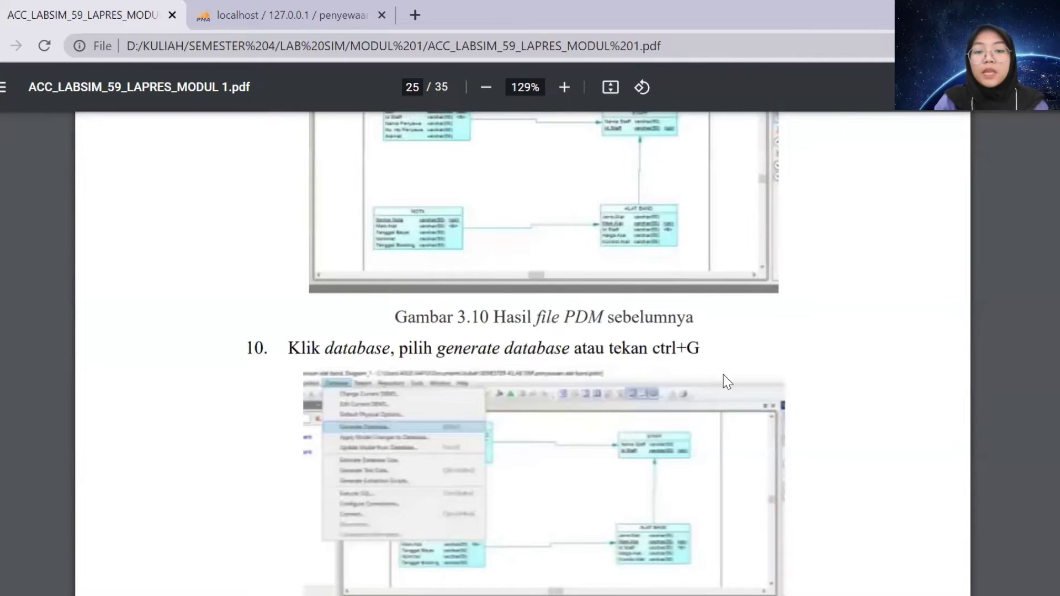
pyautogui.scroll(-8, 727, 381)
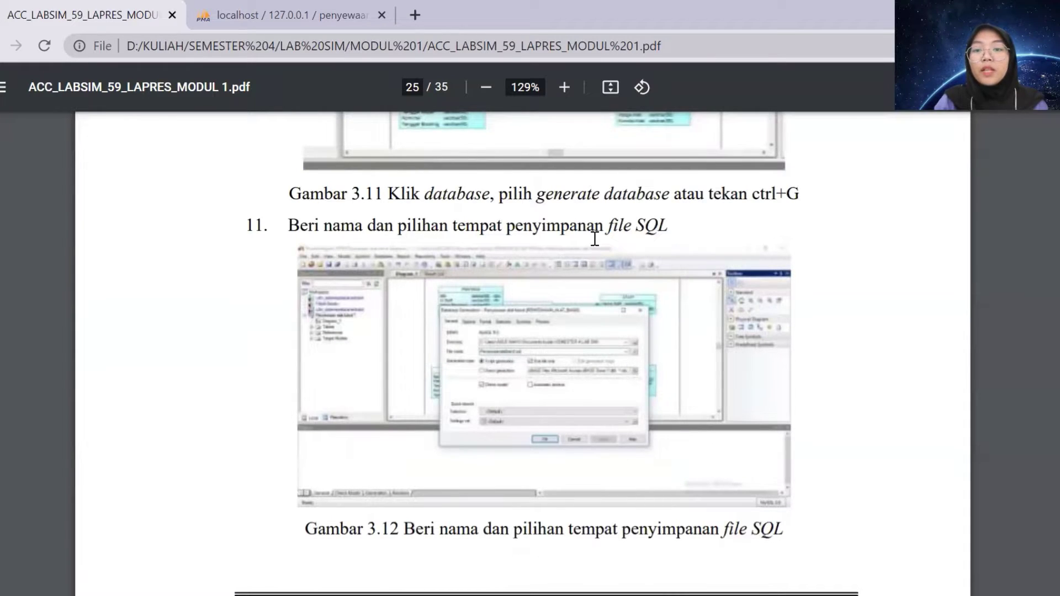
pyautogui.scroll(-11, 647, 398)
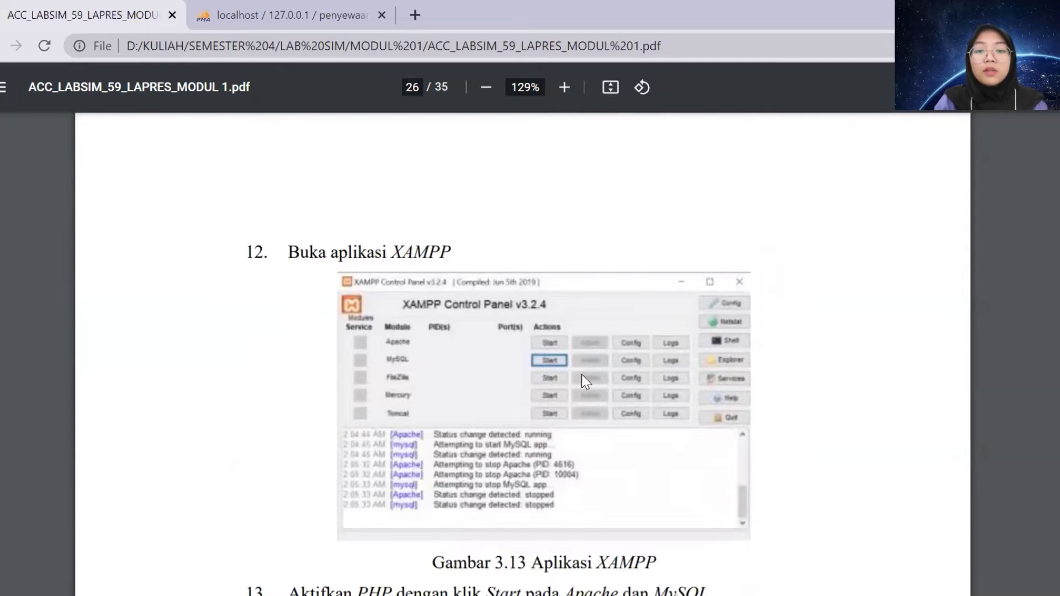
pyautogui.scroll(-3, 588, 375)
pyautogui.scroll(1, 588, 375)
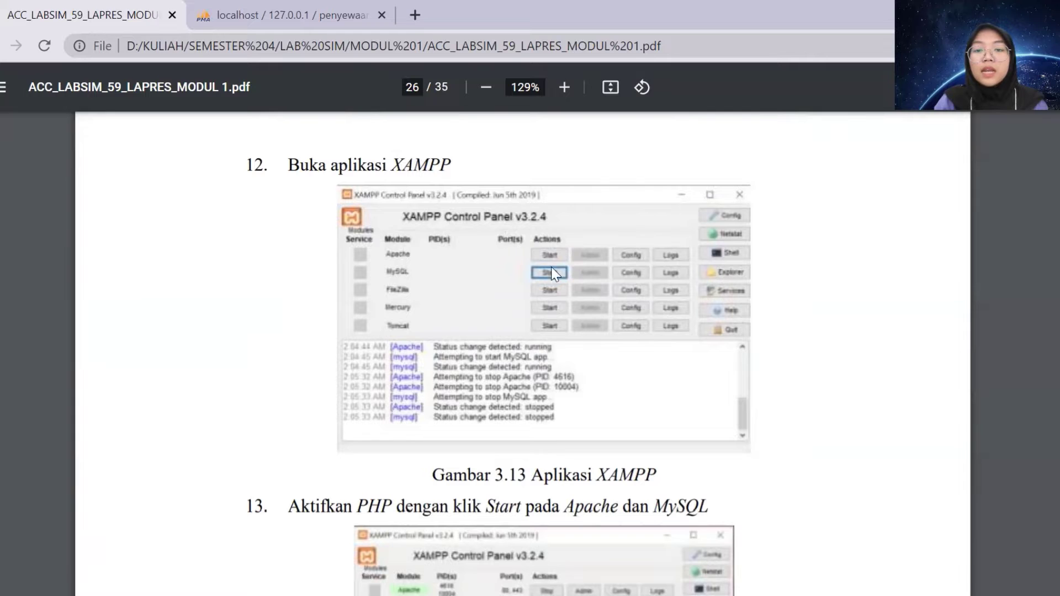
pyautogui.scroll(-13, 677, 395)
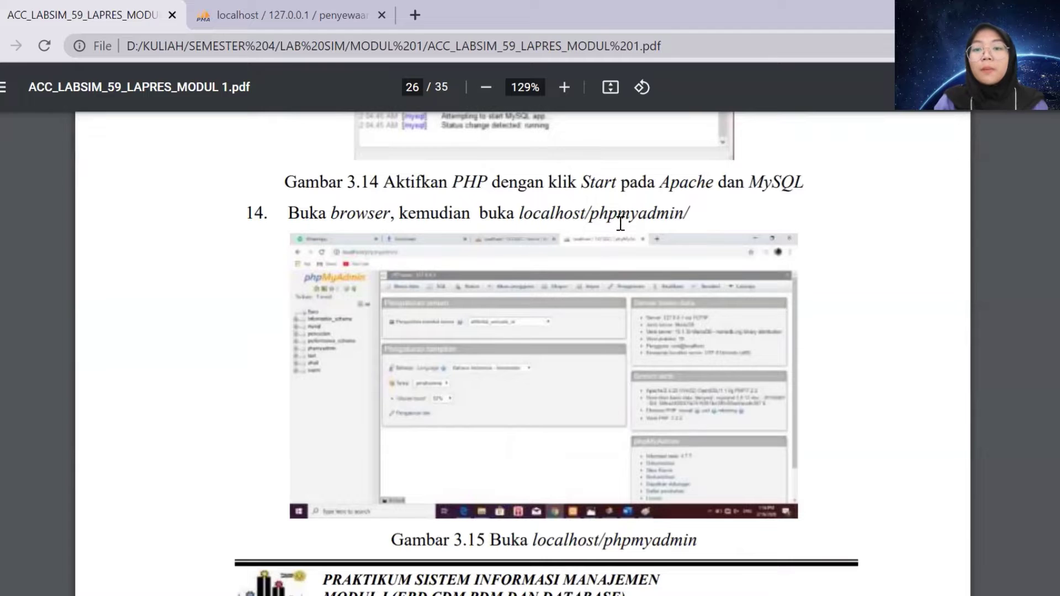
pyautogui.scroll(-1, 688, 294)
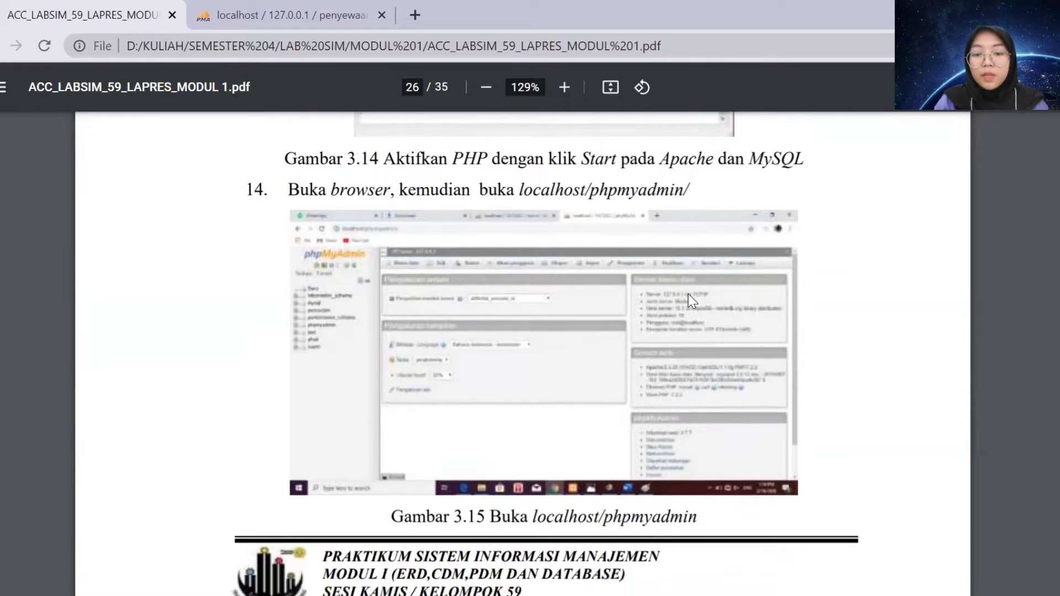
pyautogui.scroll(-8, 687, 294)
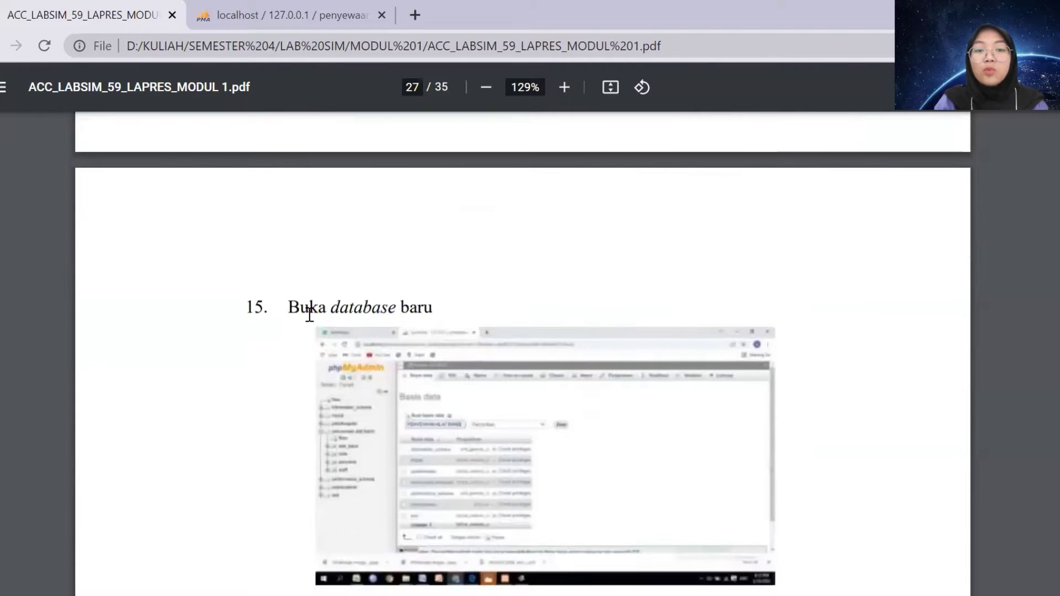
pyautogui.scroll(-7, 598, 411)
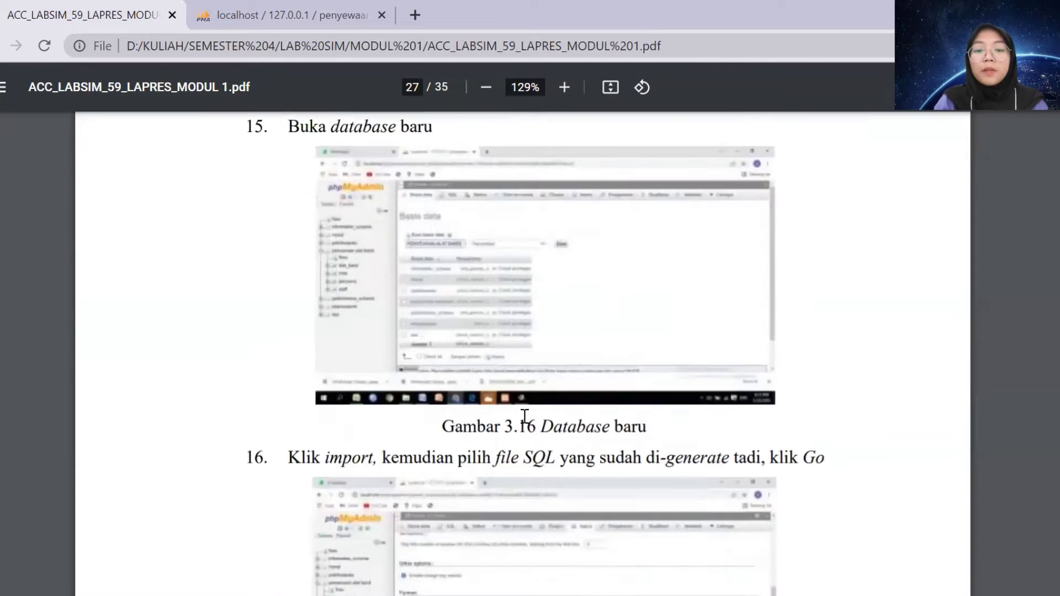
pyautogui.scroll(-1, 380, 309)
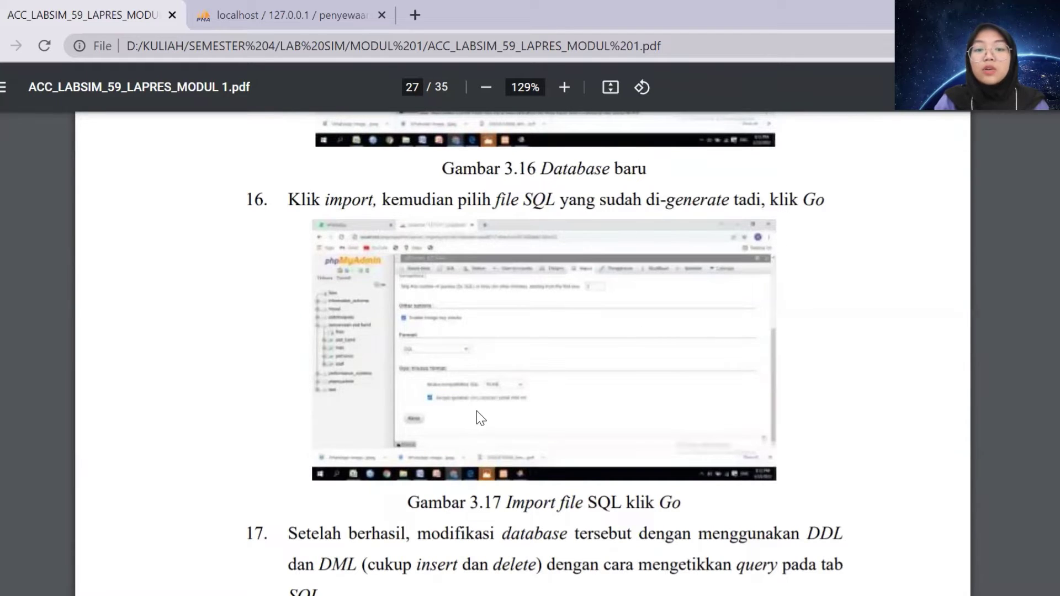
pyautogui.scroll(-3, 723, 395)
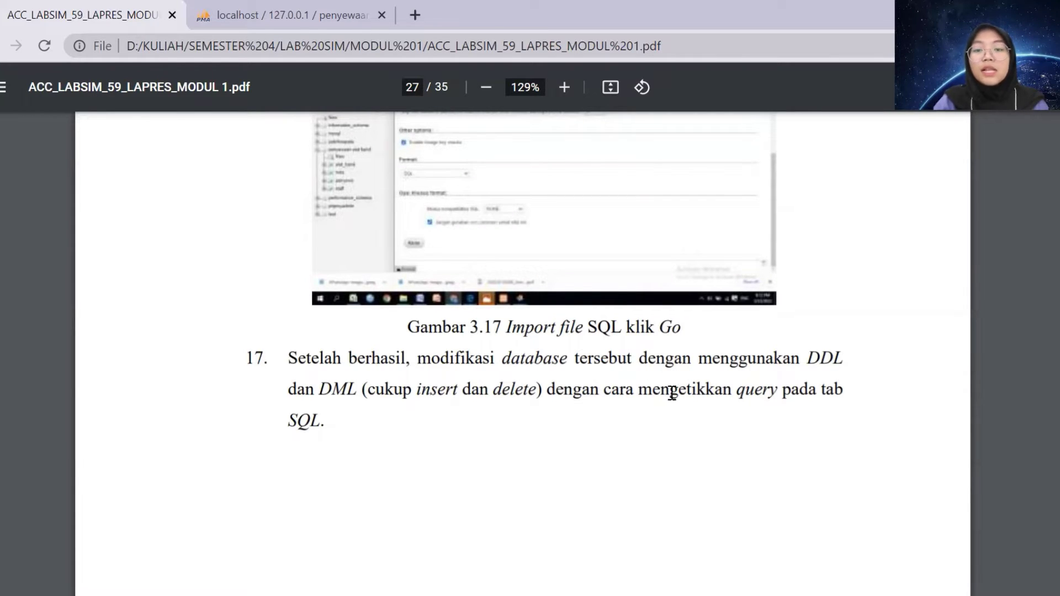
pyautogui.scroll(-8, 504, 450)
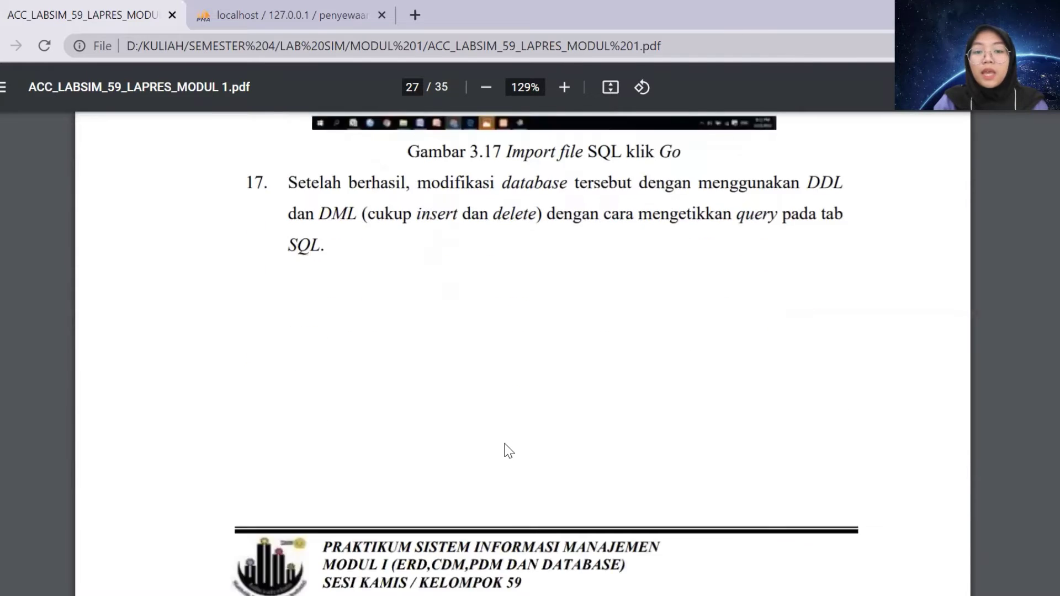
pyautogui.scroll(-3, 508, 451)
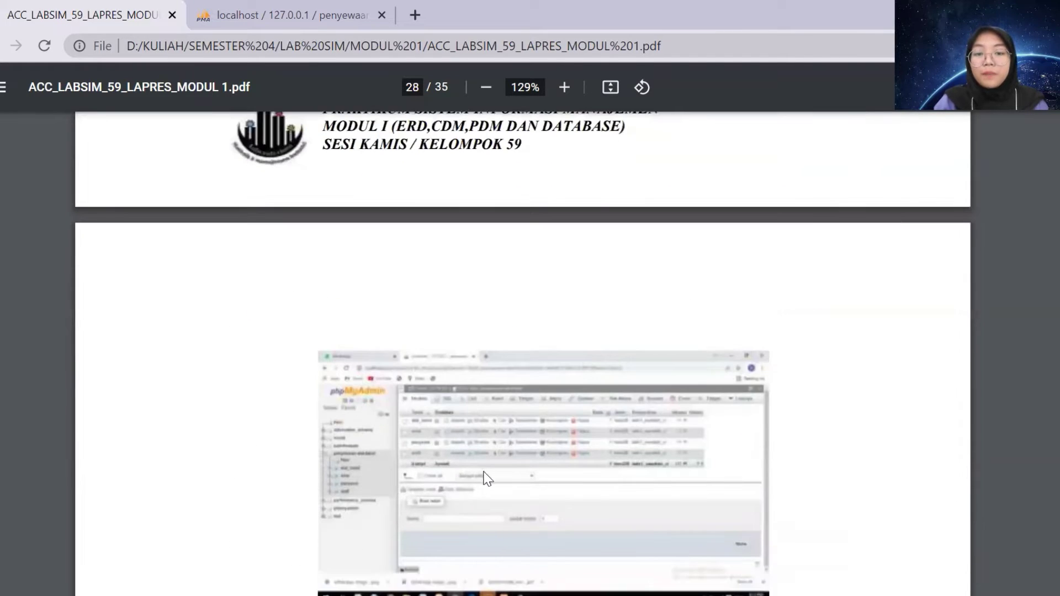
pyautogui.scroll(-3, 485, 478)
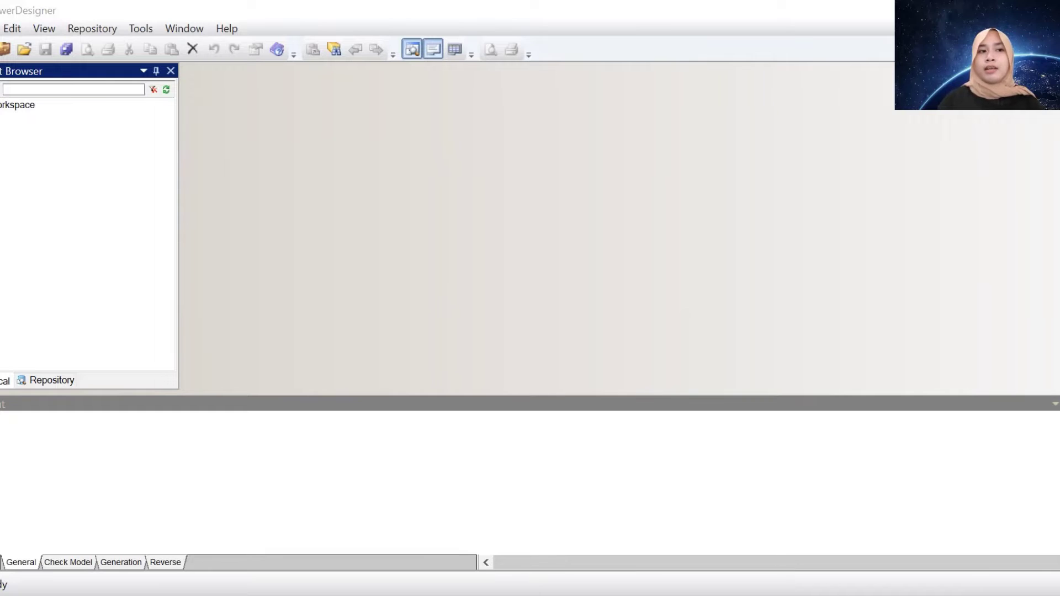
# Create a new Conceptual Data model from the File menu
pyautogui.click(0, 28)
pyautogui.moveTo(7, 35)
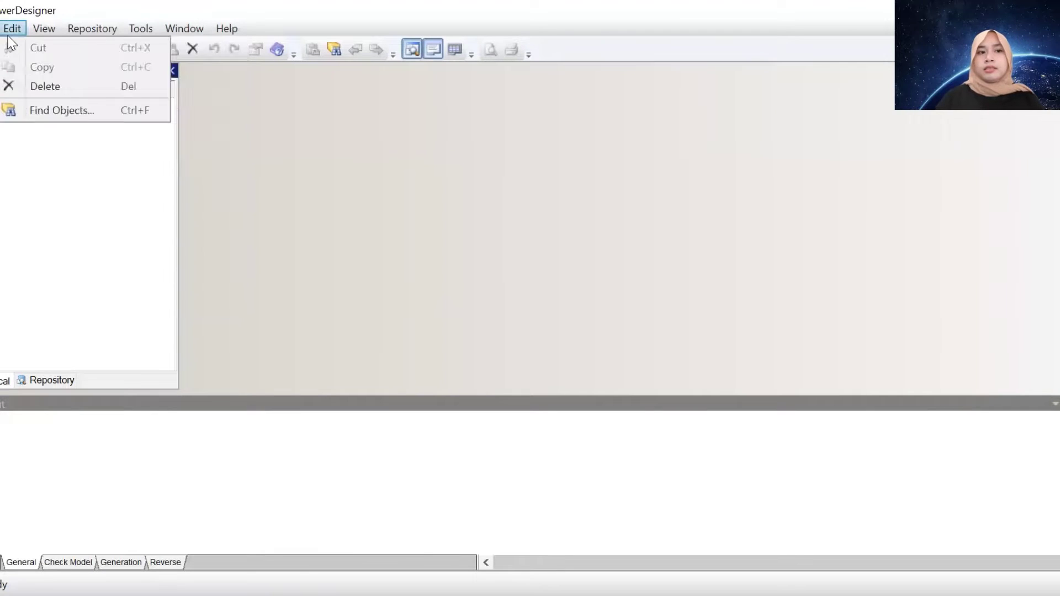
pyautogui.click(21, 55)
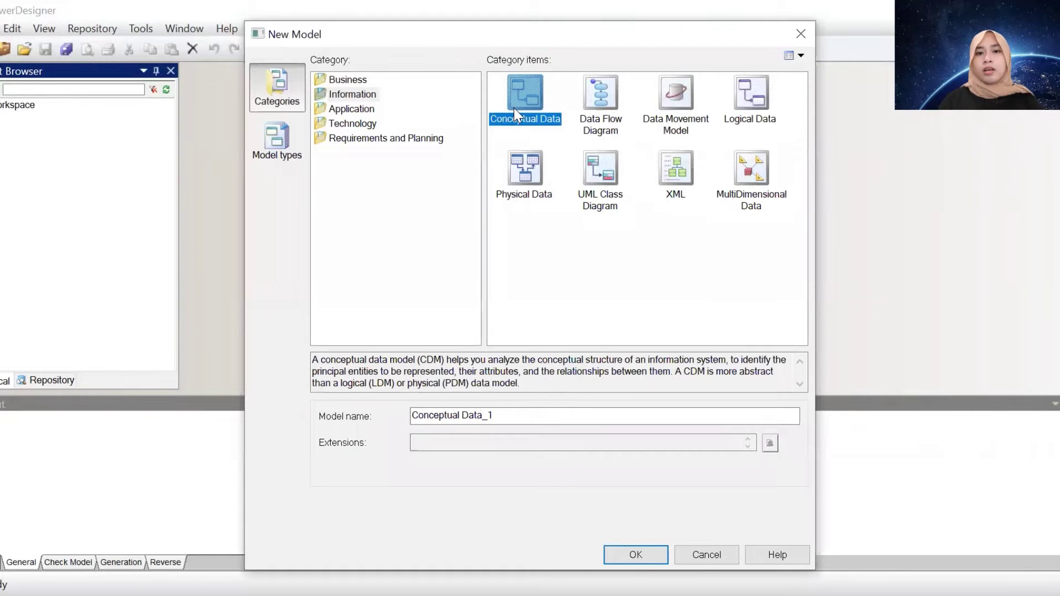
pyautogui.doubleClick(513, 108)
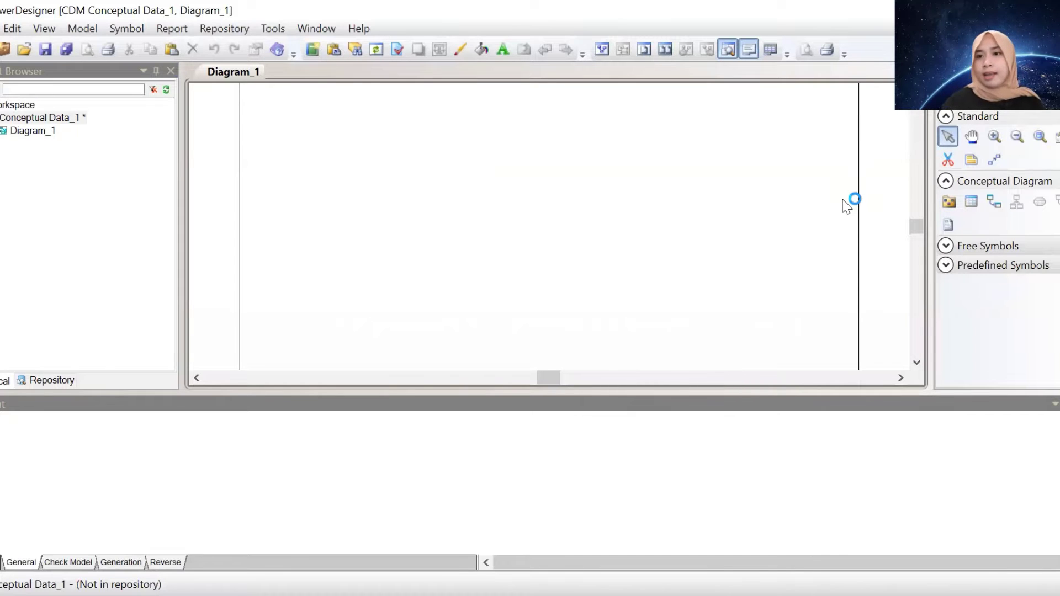
# Place four entities in a square layout on the diagram, then return to the Pointer tool
pyautogui.click(972, 202)
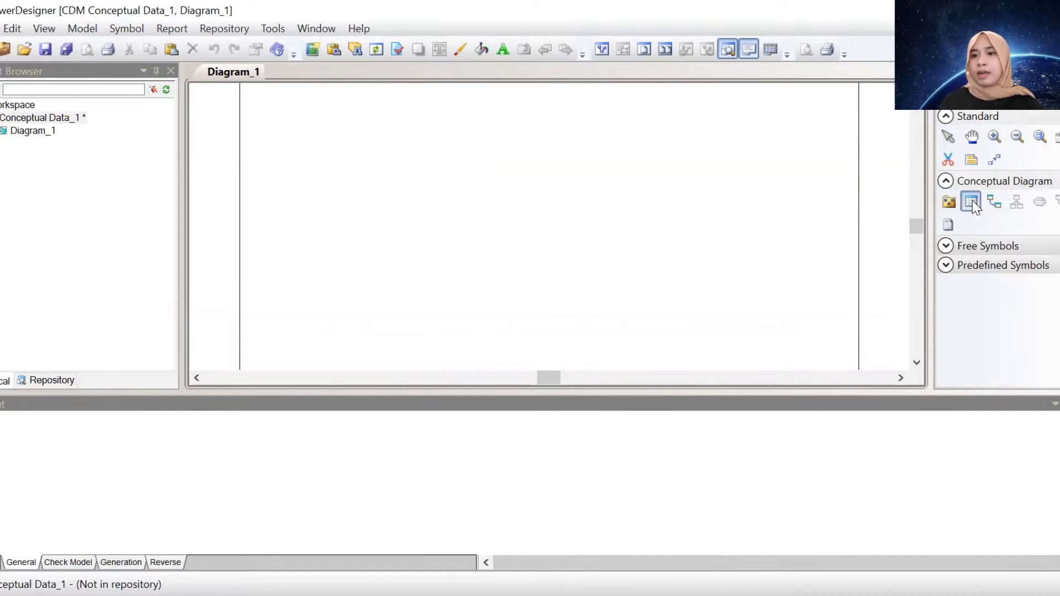
pyautogui.click(356, 147)
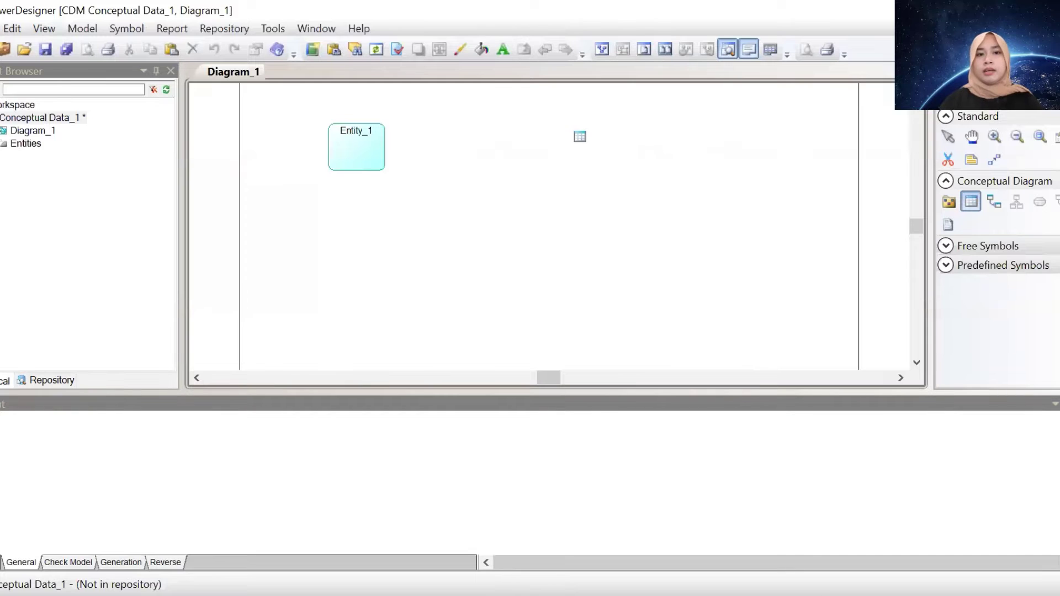
pyautogui.click(624, 143)
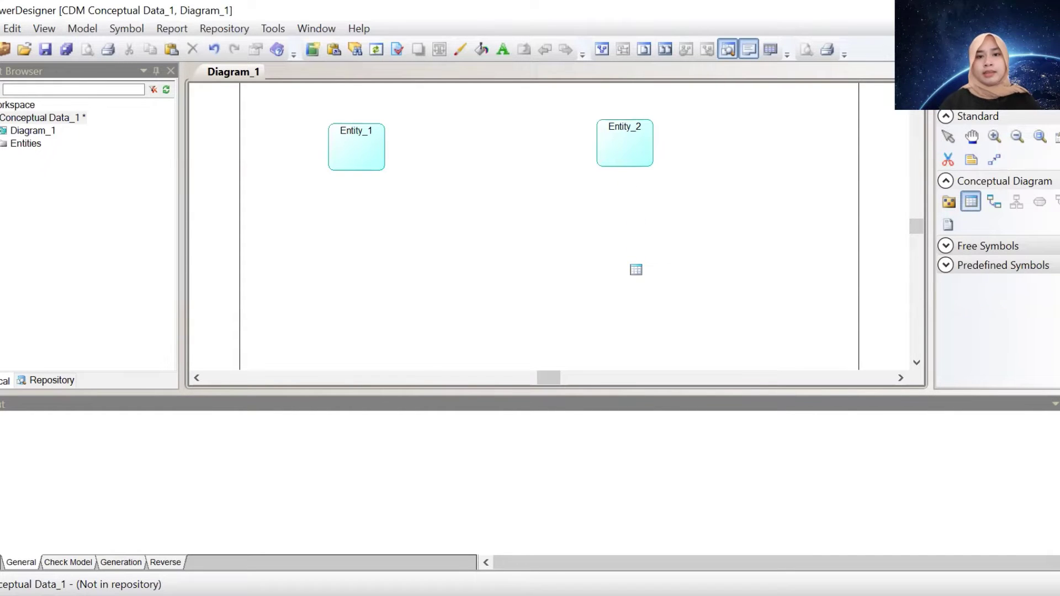
pyautogui.click(636, 270)
pyautogui.click(362, 263)
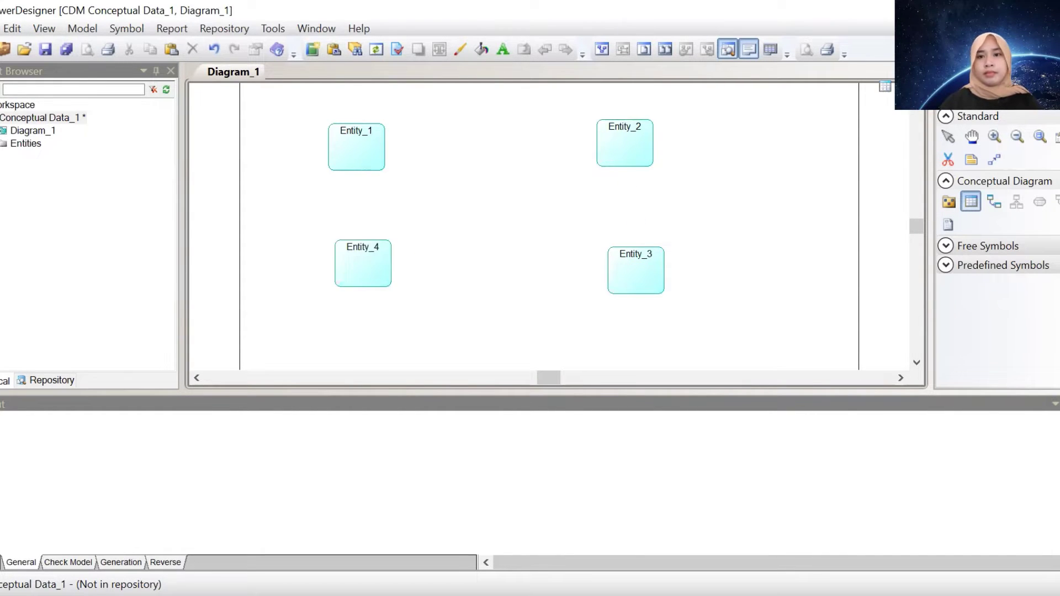
pyautogui.click(946, 137)
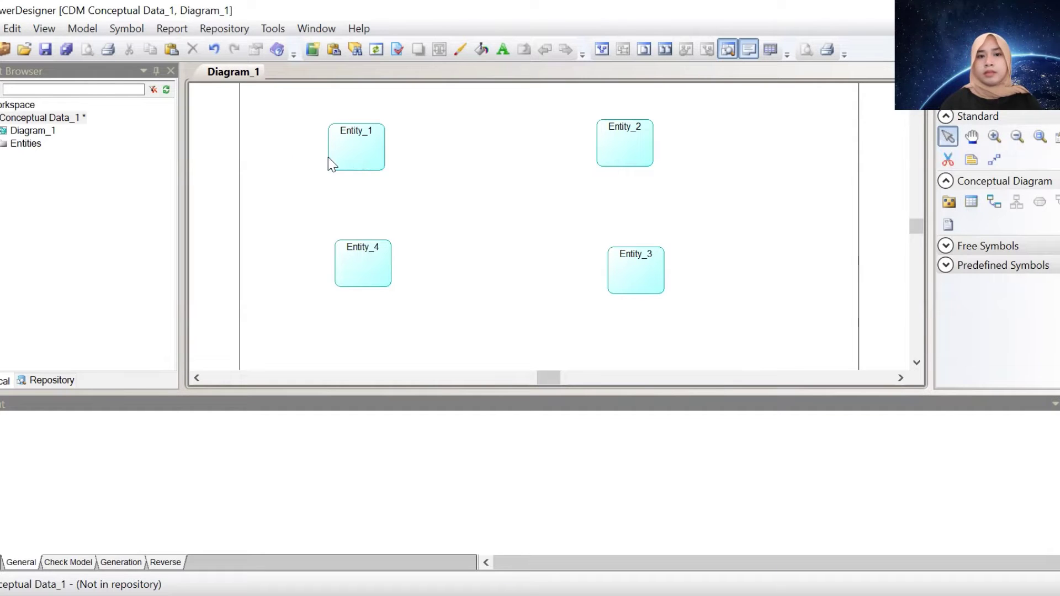
# Rename Entity_1 to Penyewa
pyautogui.doubleClick(346, 164)
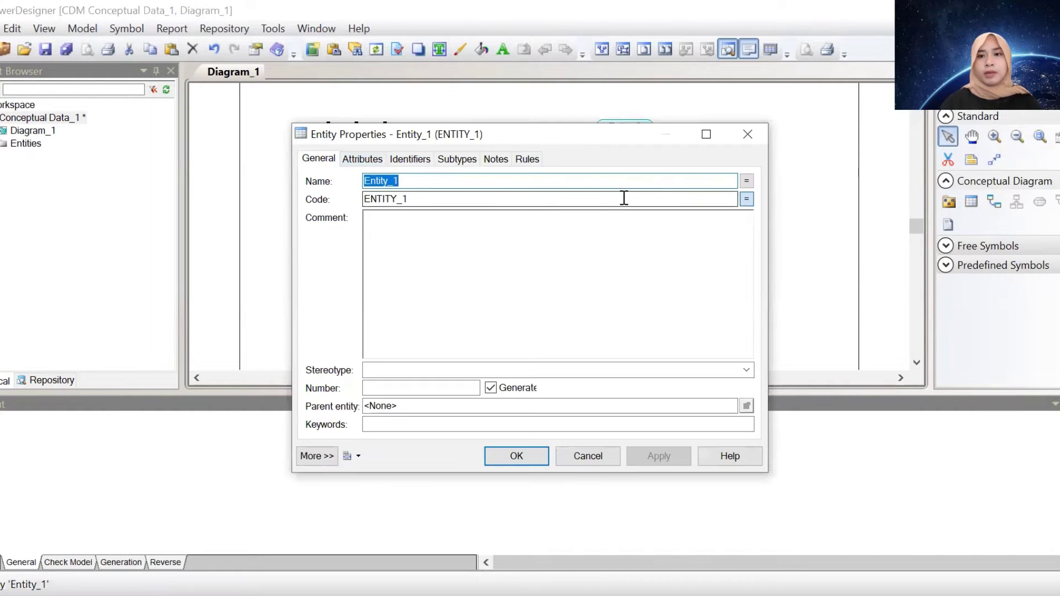
pyautogui.moveTo(395, 181); pyautogui.dragTo(362, 182)
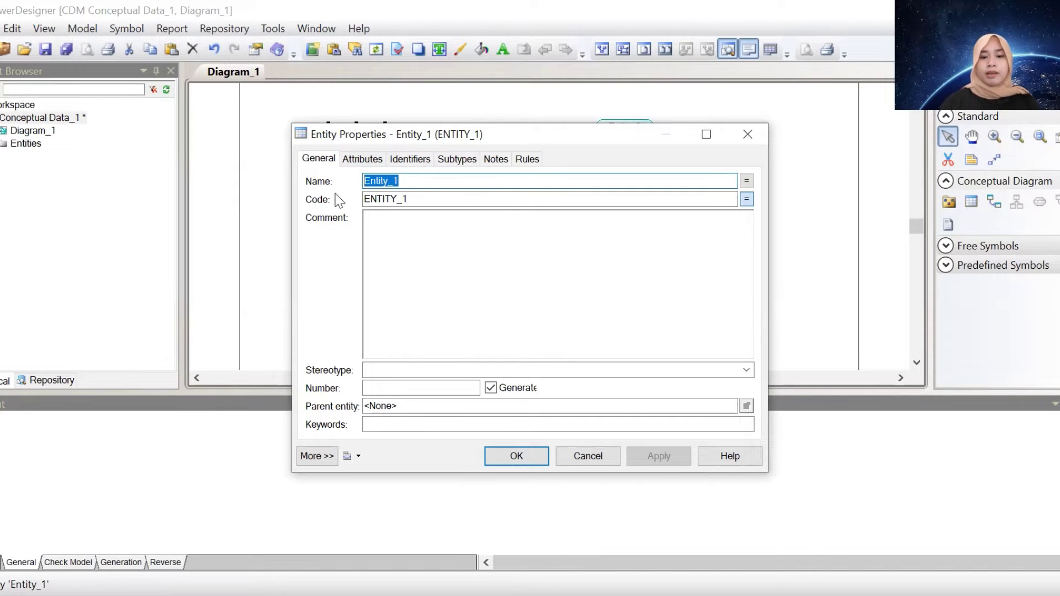
pyautogui.write('Penyewa')
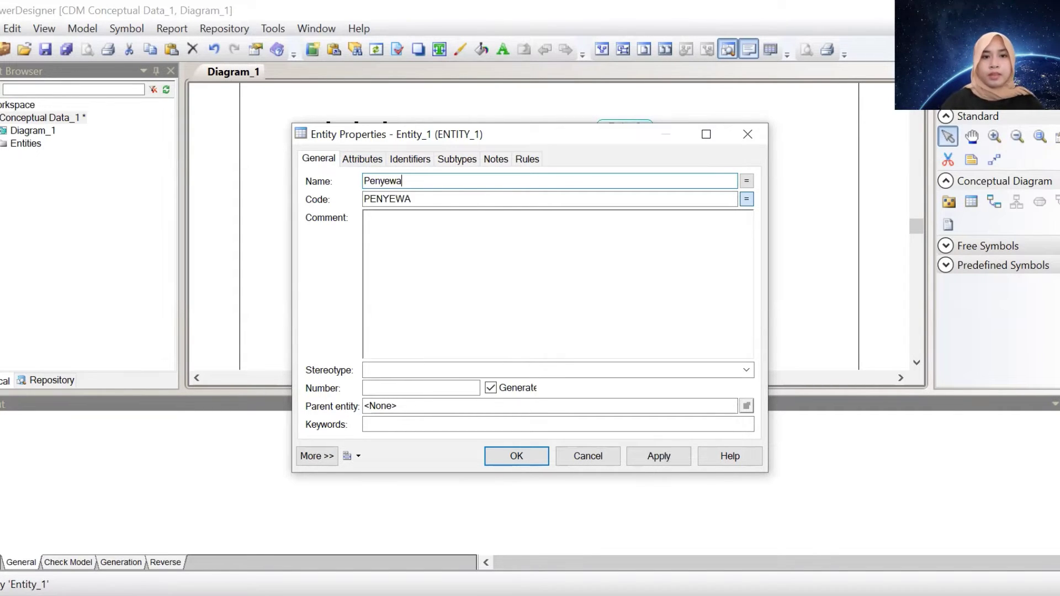
# Add the attributes NIK and Nama Penyewa to Penyewa
pyautogui.click(361, 159)
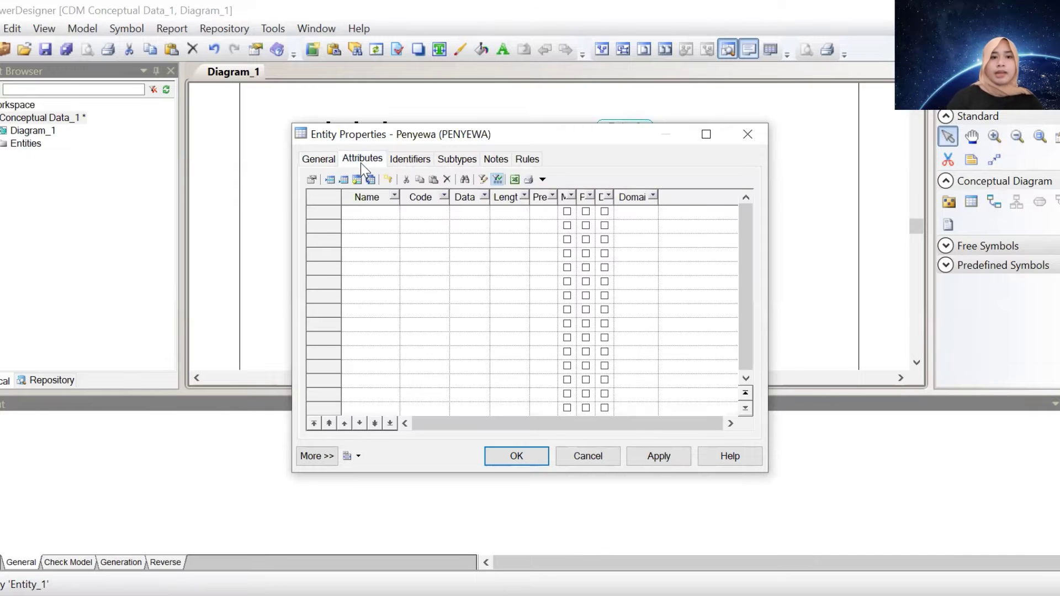
pyautogui.click(377, 215)
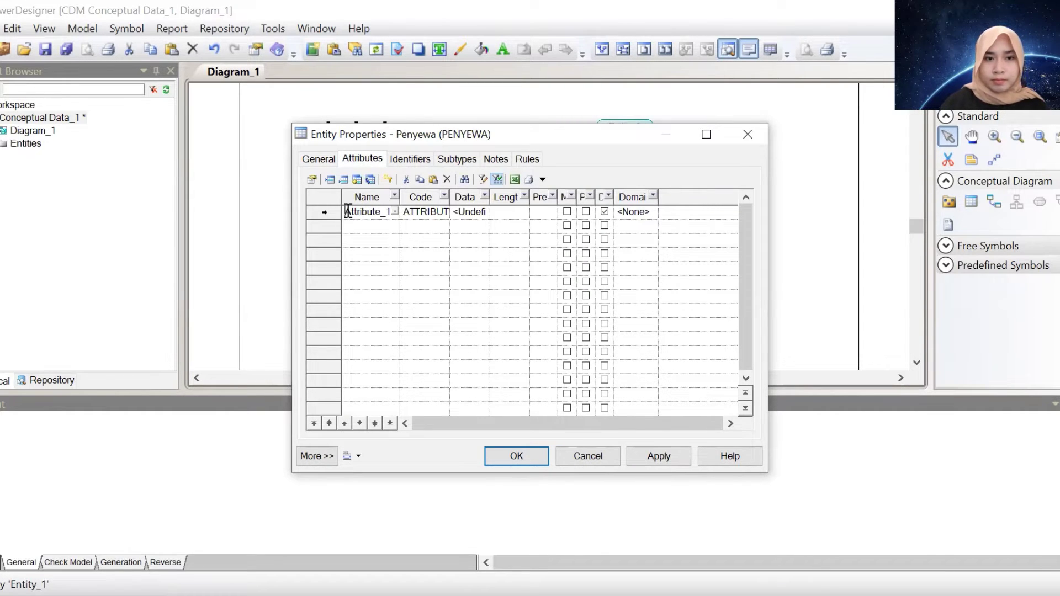
pyautogui.moveTo(344, 211); pyautogui.dragTo(414, 218)
pyautogui.write('NIK')
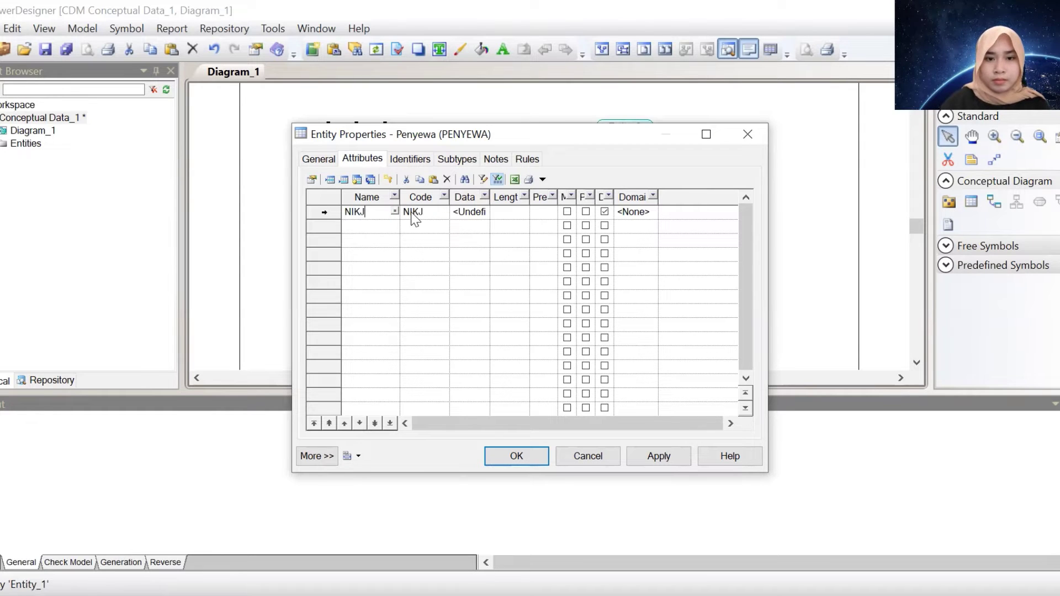
pyautogui.press('Down')
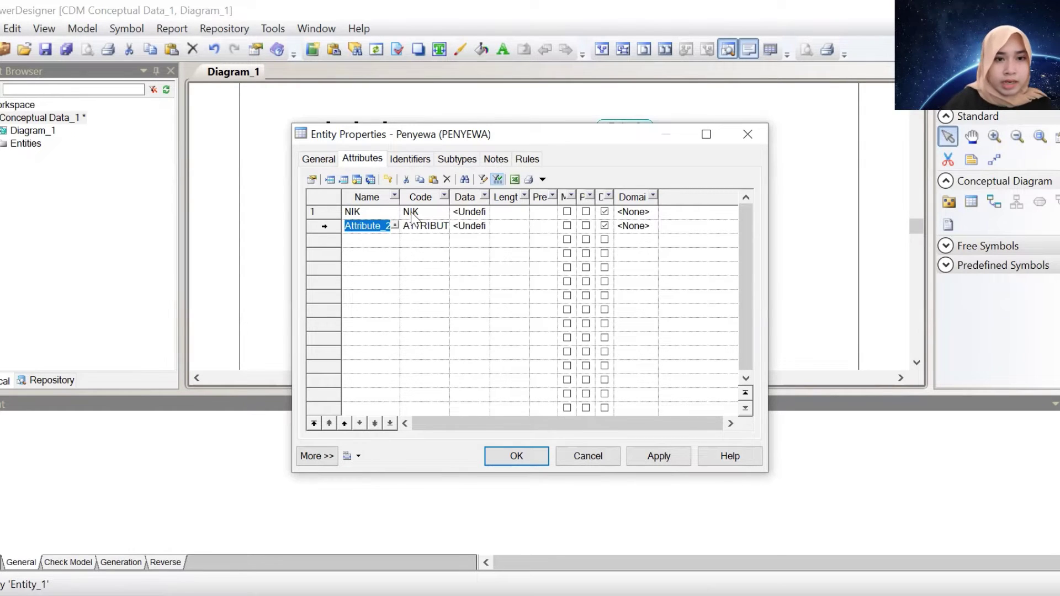
pyautogui.write('NAMA')
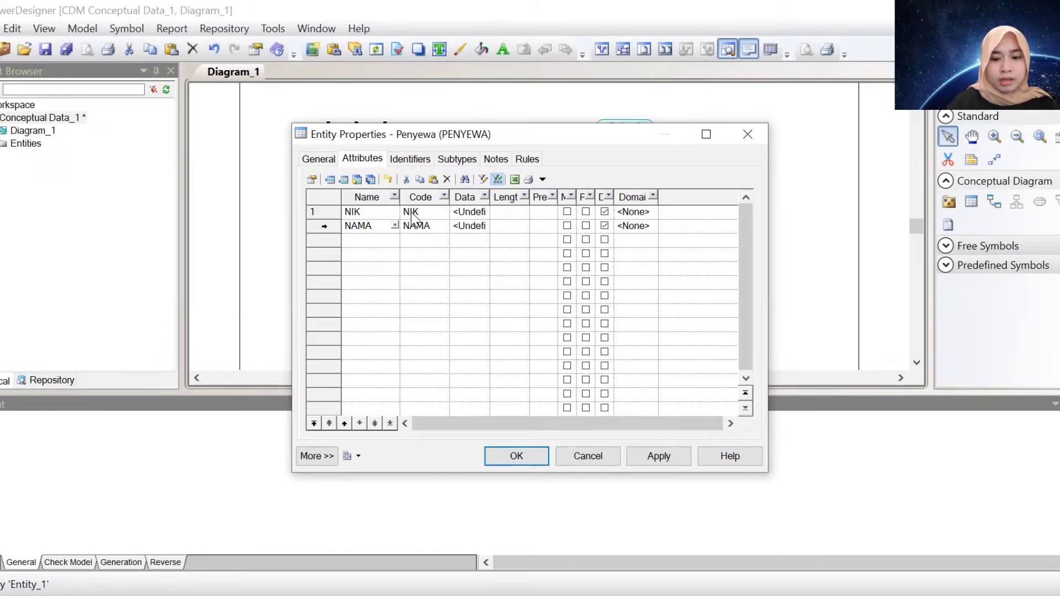
pyautogui.press('BackSpace')
pyautogui.press('BackSpace')
pyautogui.write('ama ')
pyautogui.write('Penyewa')
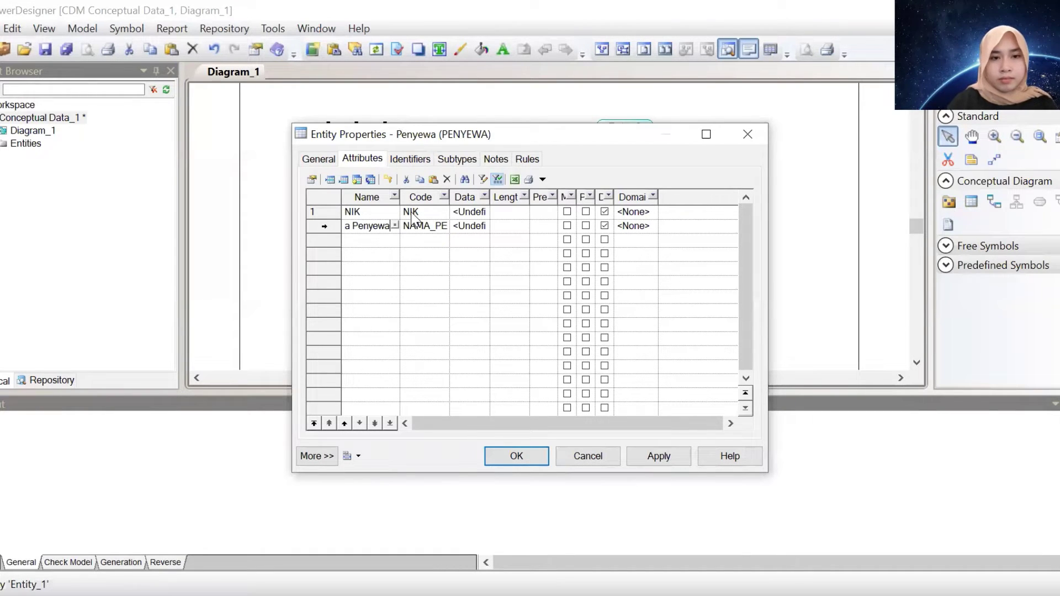
pyautogui.press('Down')
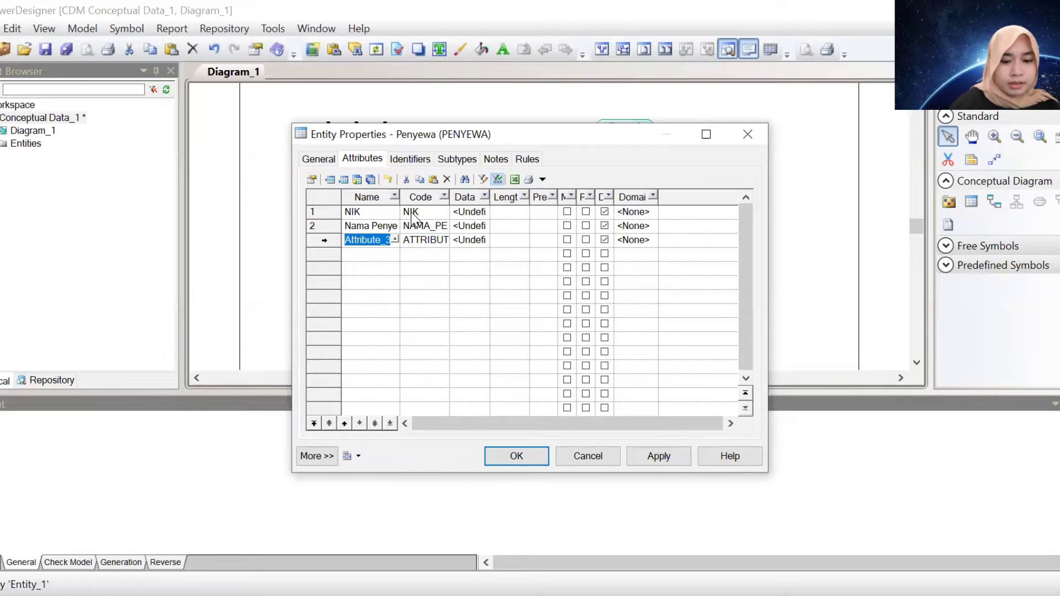
# Add the attributes No. Hp Penyewa and Alamat
pyautogui.write('No. H')
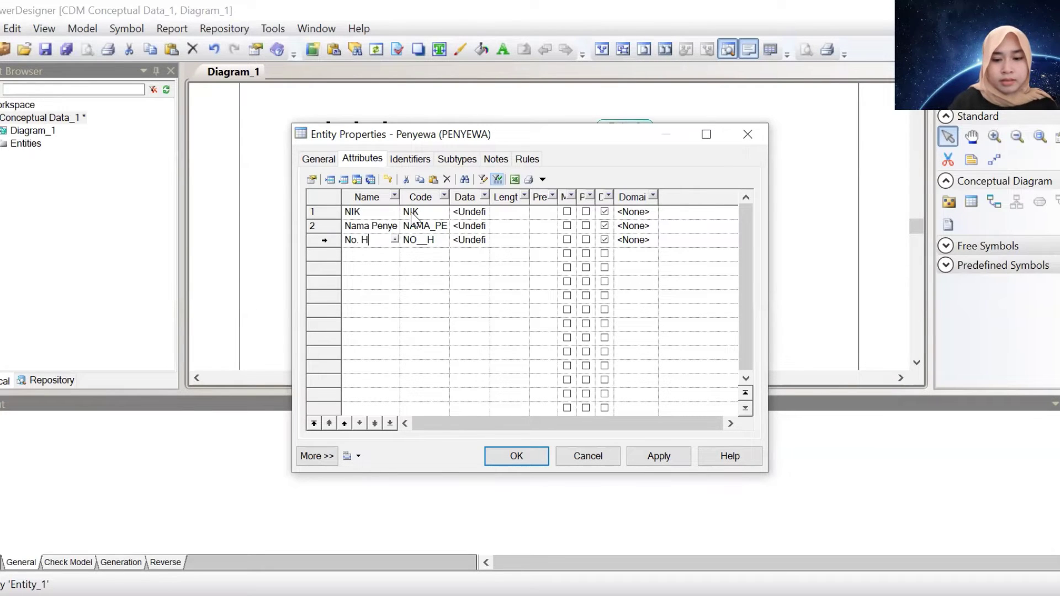
pyautogui.write('p P')
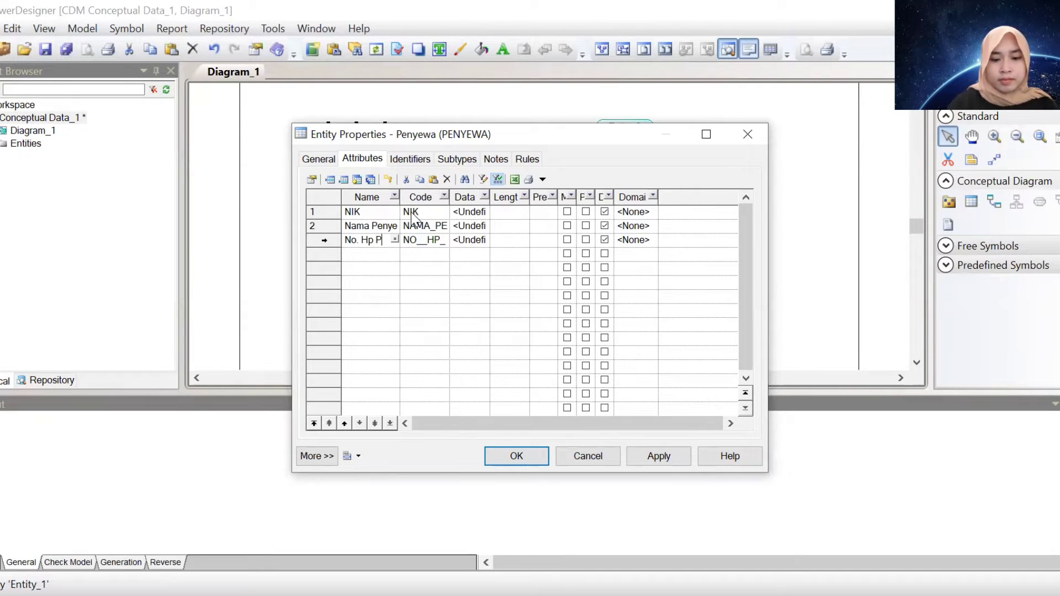
pyautogui.write('enyewa')
pyautogui.press('Down')
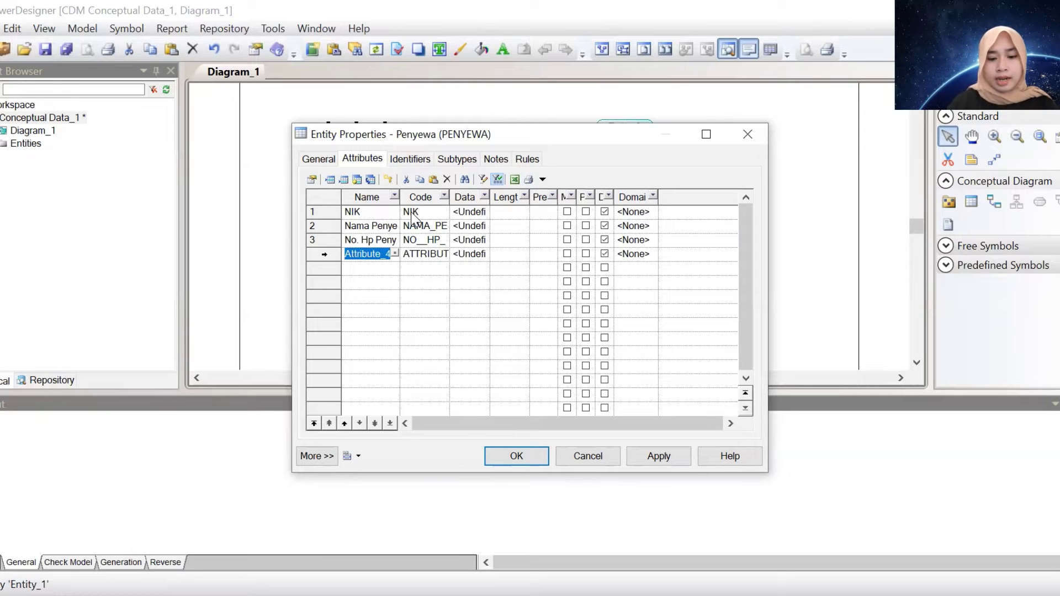
pyautogui.write('Alamat')
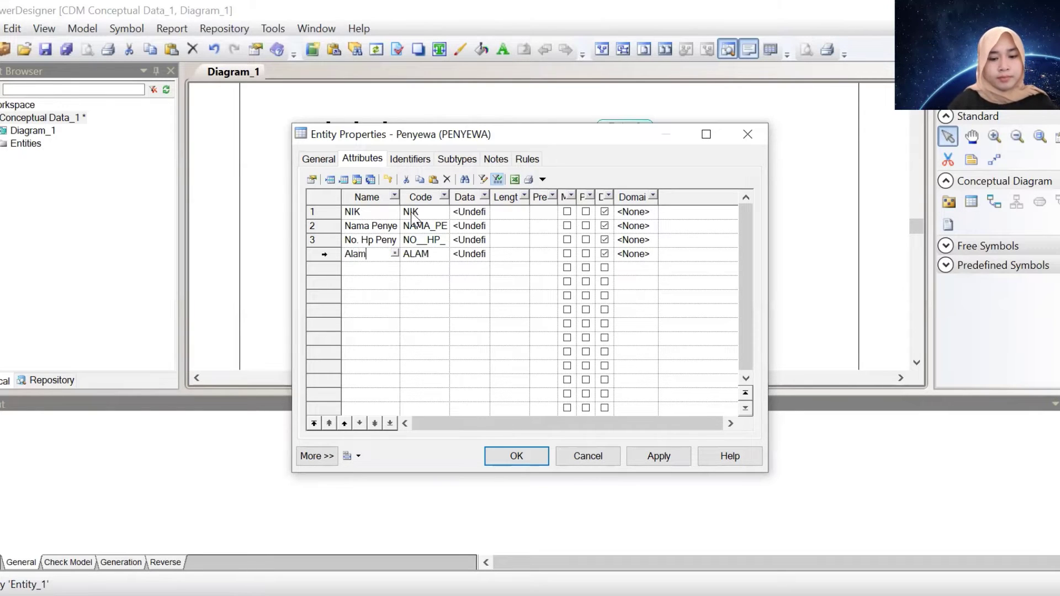
pyautogui.click(488, 212)
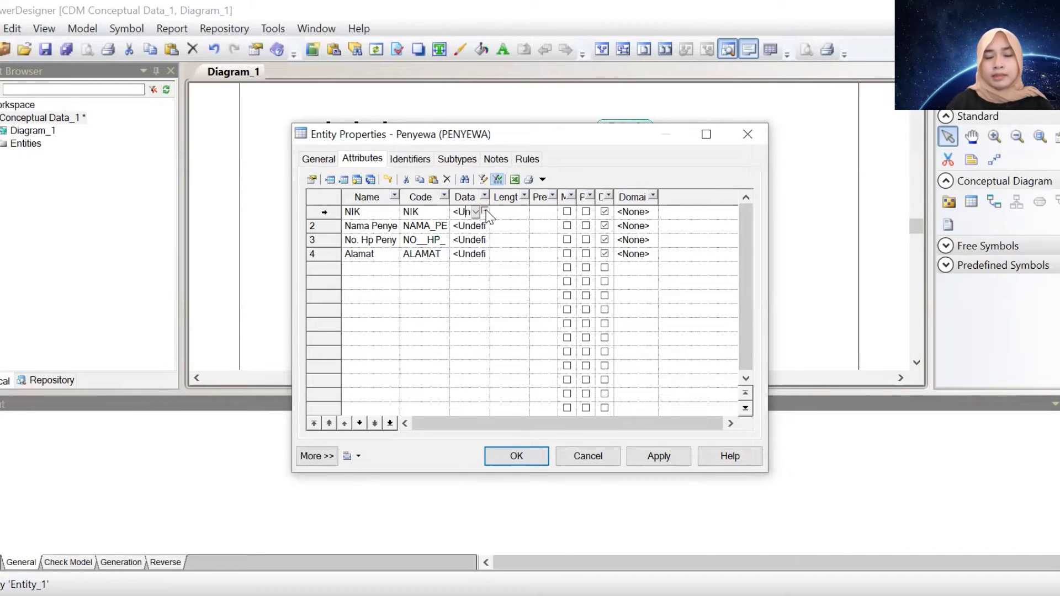
# Set NIK's data type to Variable characters with length 50
pyautogui.click(485, 212)
pyautogui.click(510, 200)
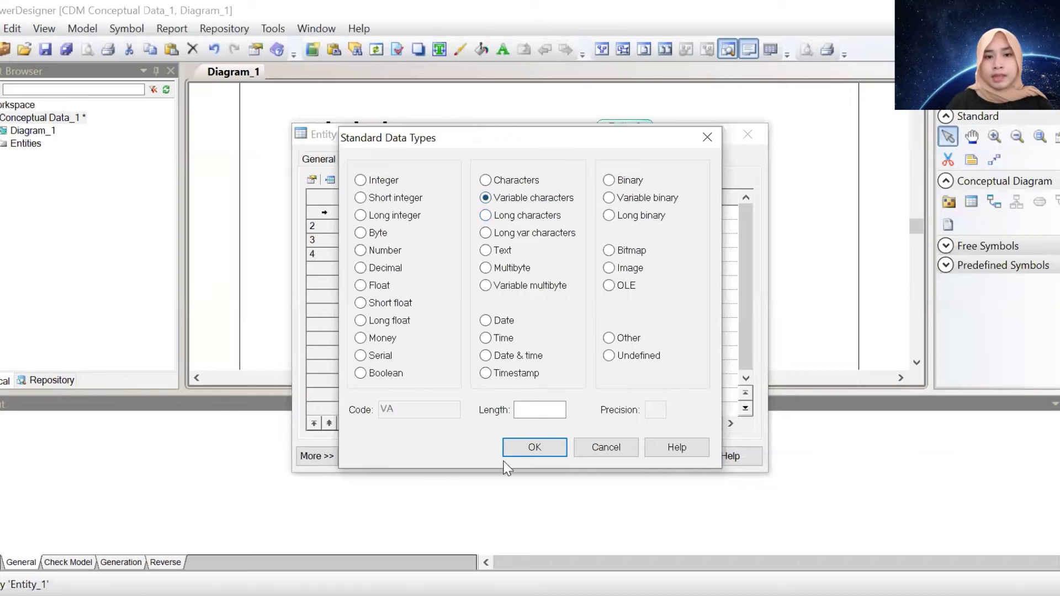
pyautogui.click(538, 410)
pyautogui.write('50')
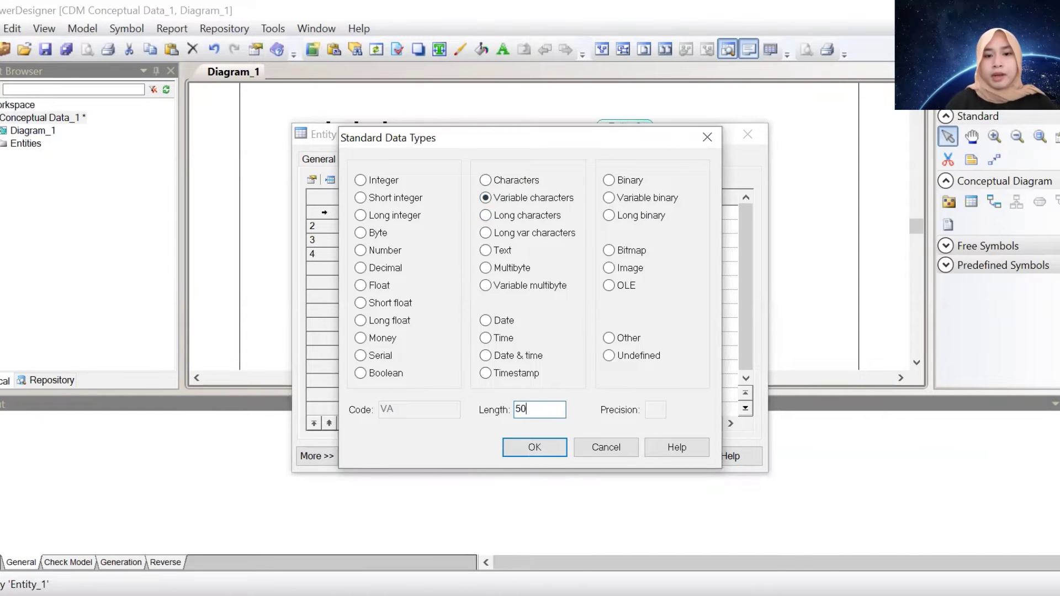
pyautogui.press('Return')
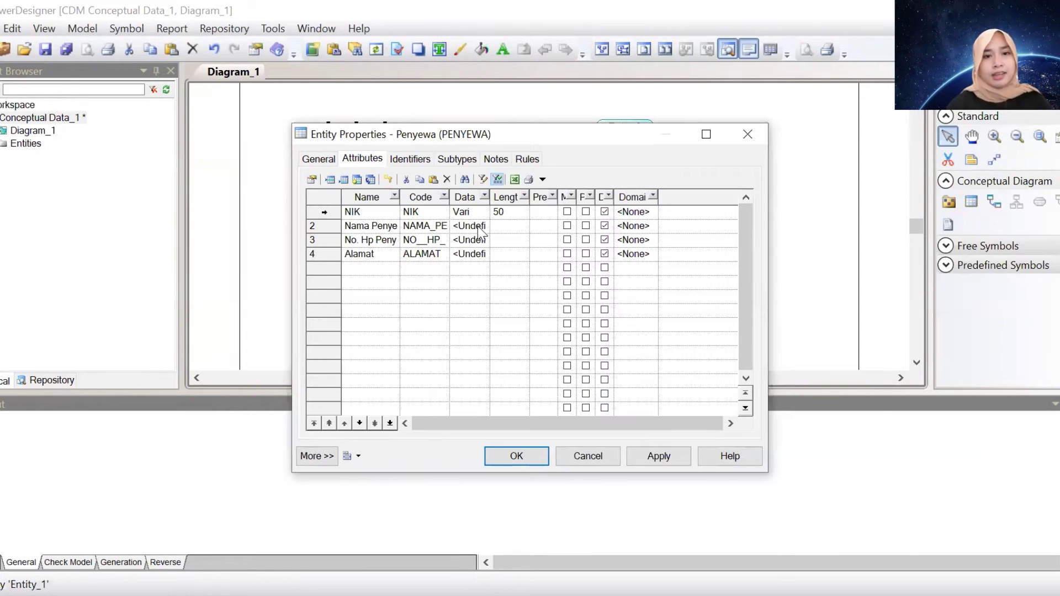
# Set Nama Penyewa's data type to Variable characters (50)
pyautogui.click(478, 226)
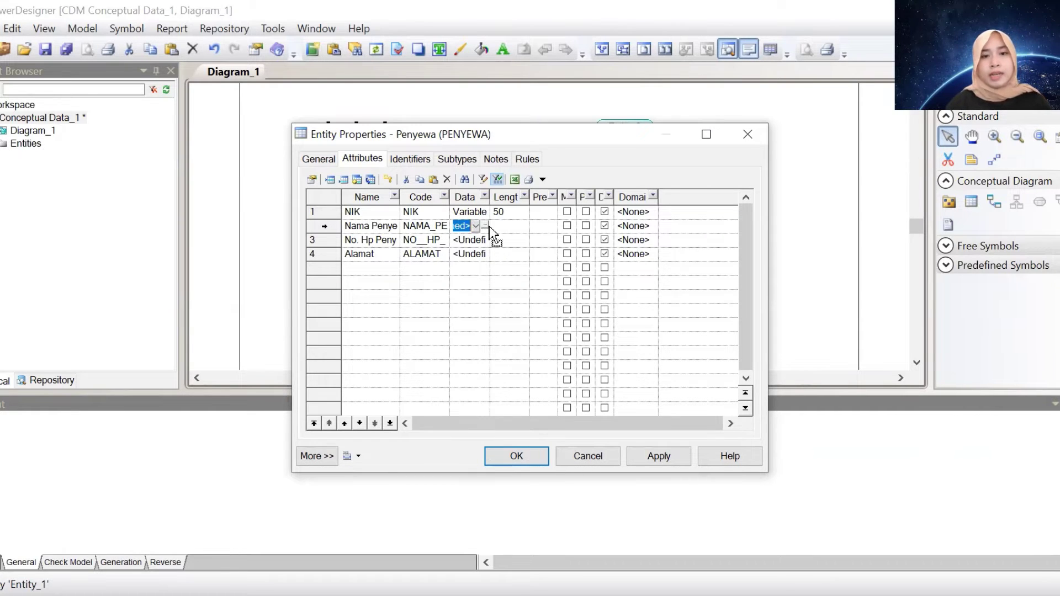
pyautogui.rightClick(488, 227)
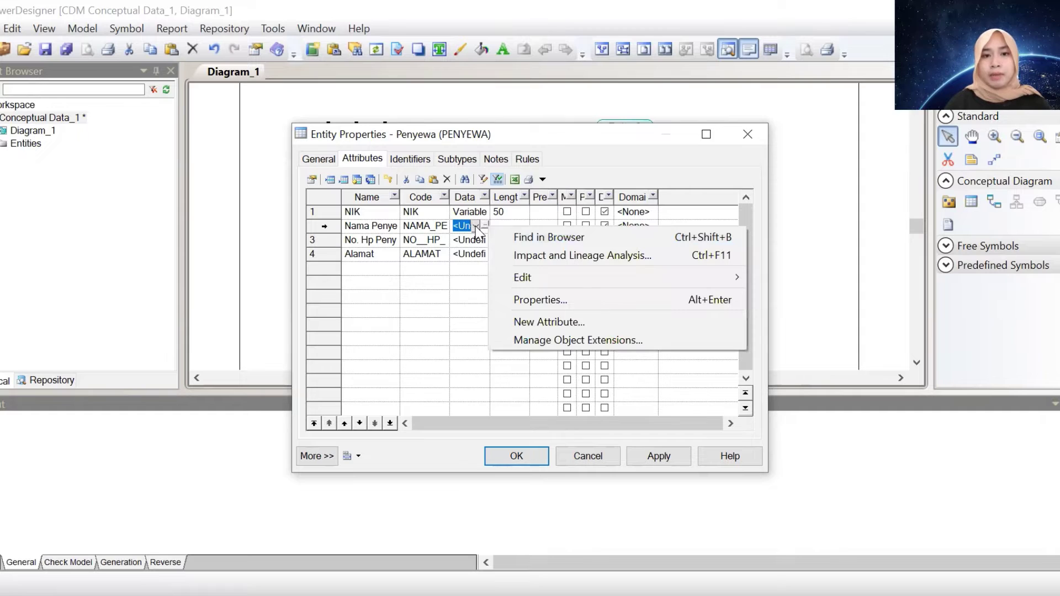
pyautogui.click(476, 227)
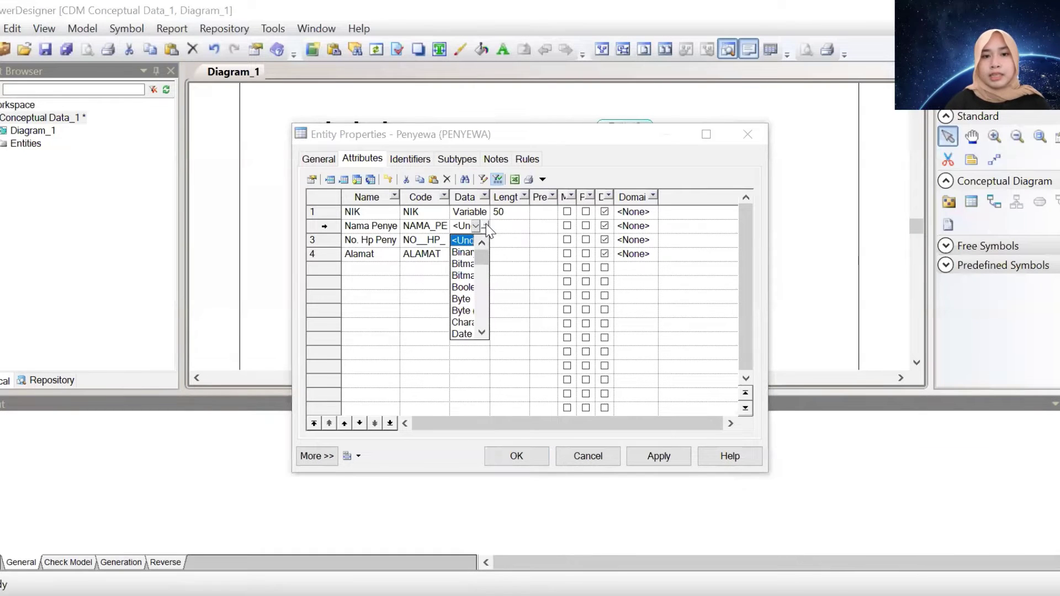
pyautogui.click(486, 226)
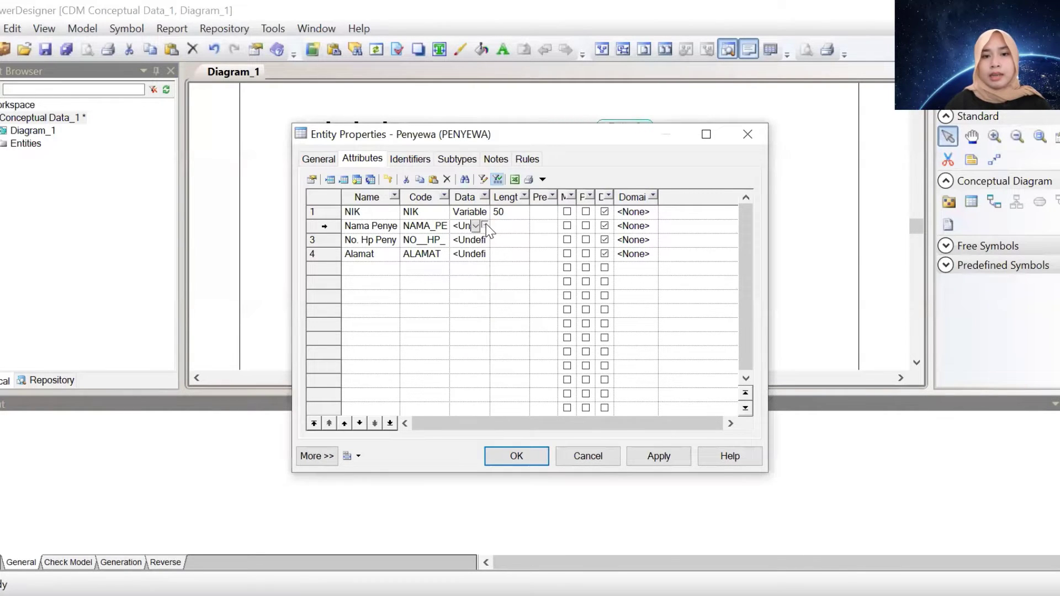
pyautogui.click(485, 227)
pyautogui.click(502, 198)
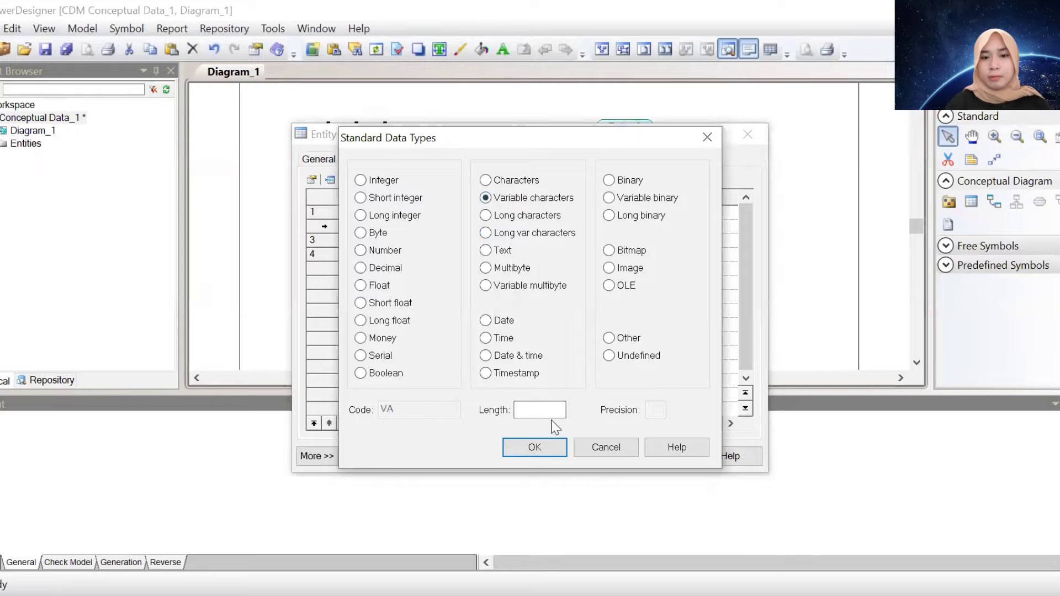
pyautogui.click(537, 403)
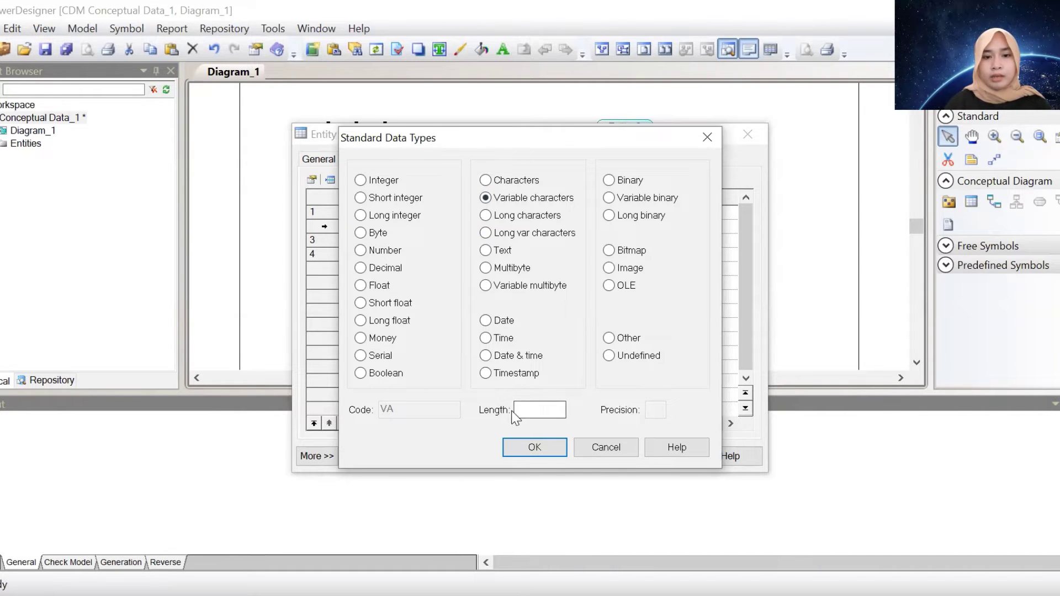
pyautogui.write('50')
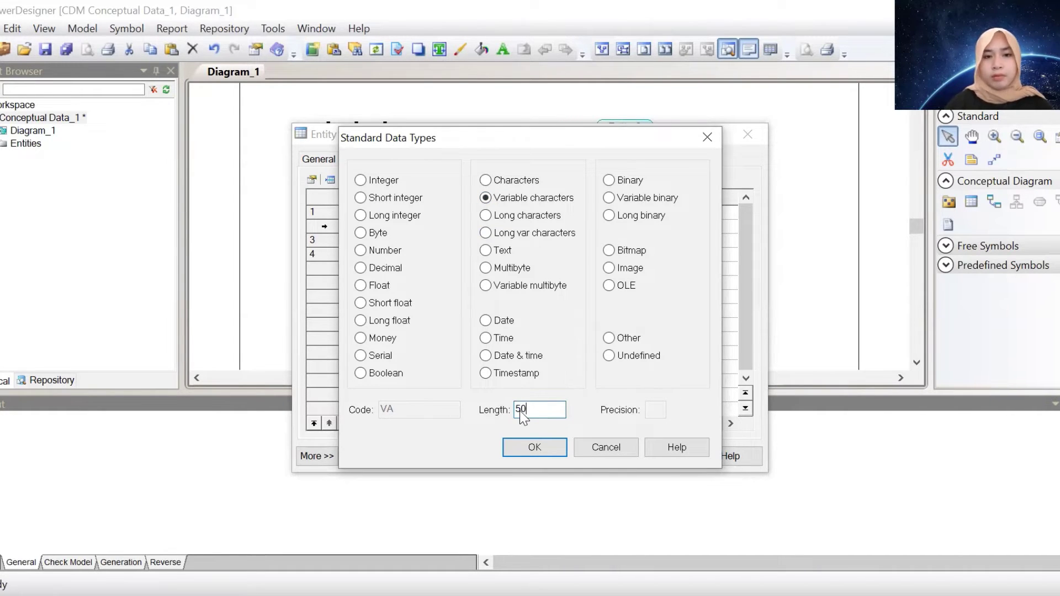
pyautogui.press('Return')
# Set No. Hp Penyewa and Alamat to Variable characters (50)
pyautogui.click(469, 240)
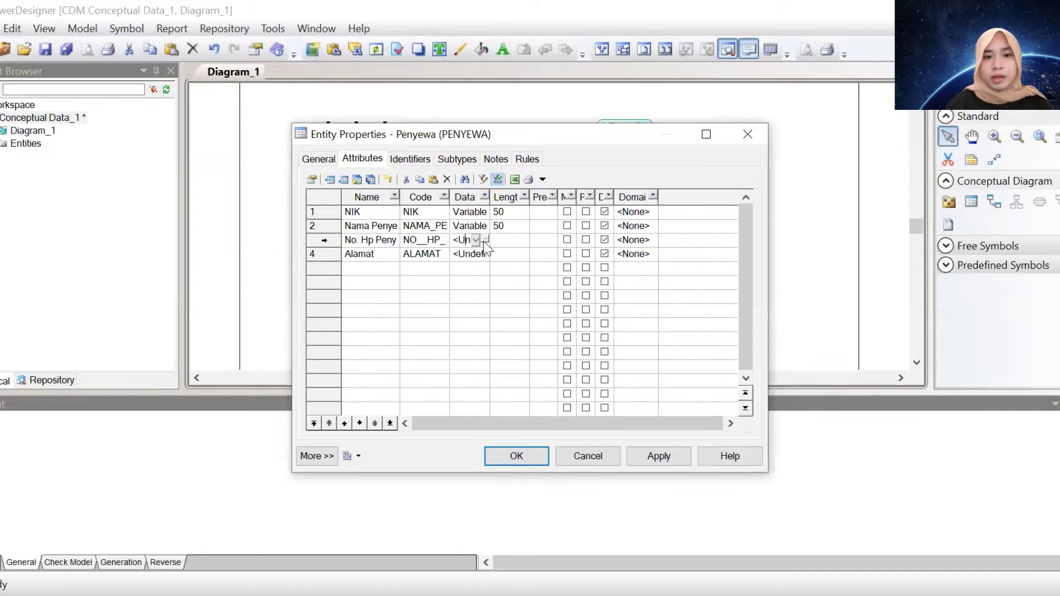
pyautogui.click(484, 241)
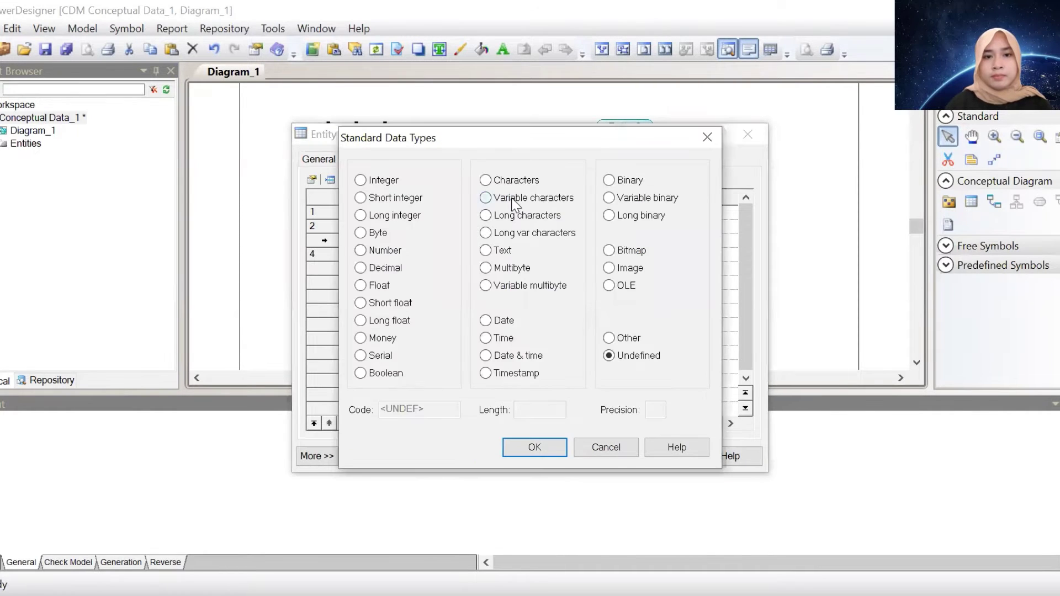
pyautogui.click(485, 198)
pyautogui.click(538, 410)
pyautogui.write('50')
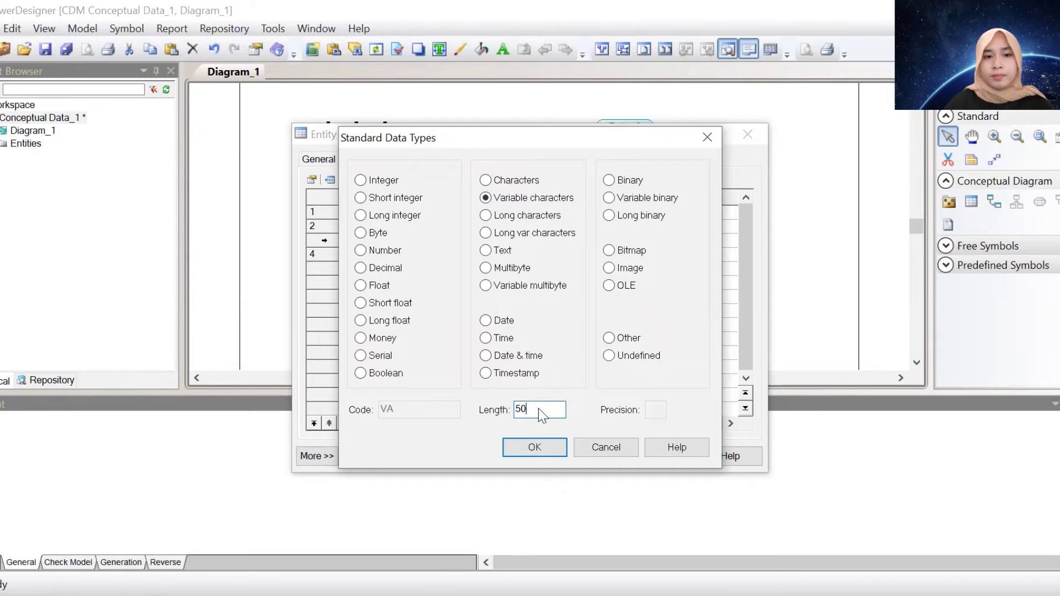
pyautogui.press('Return')
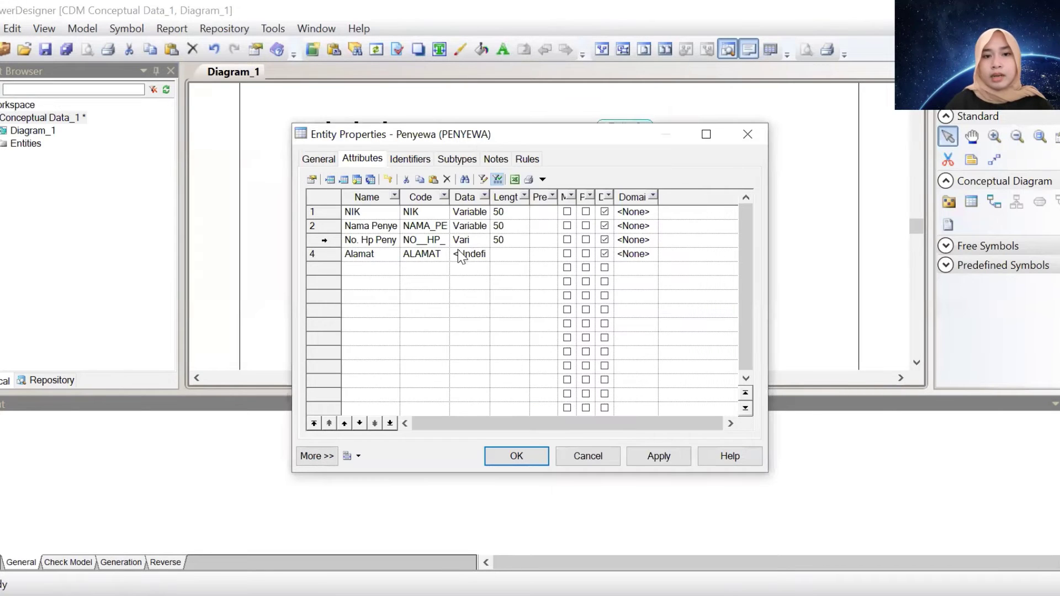
pyautogui.click(459, 253)
pyautogui.click(485, 254)
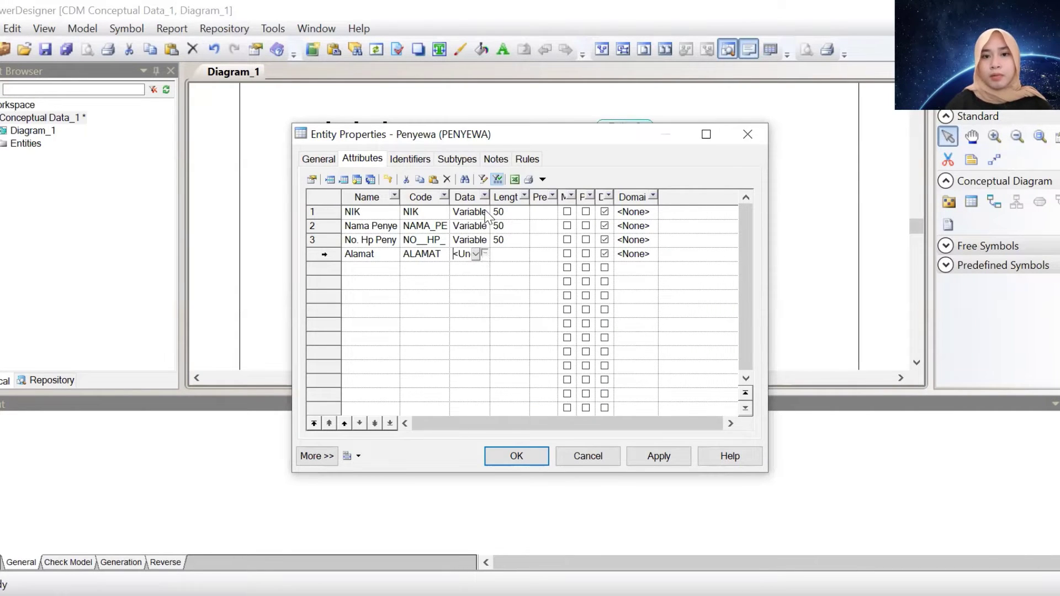
pyautogui.click(485, 197)
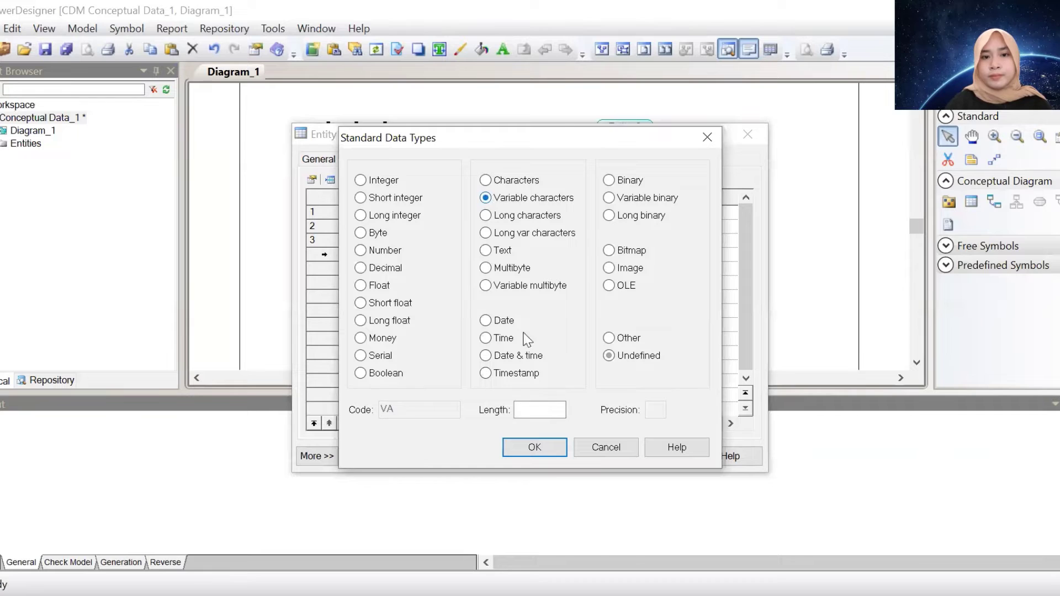
pyautogui.click(540, 409)
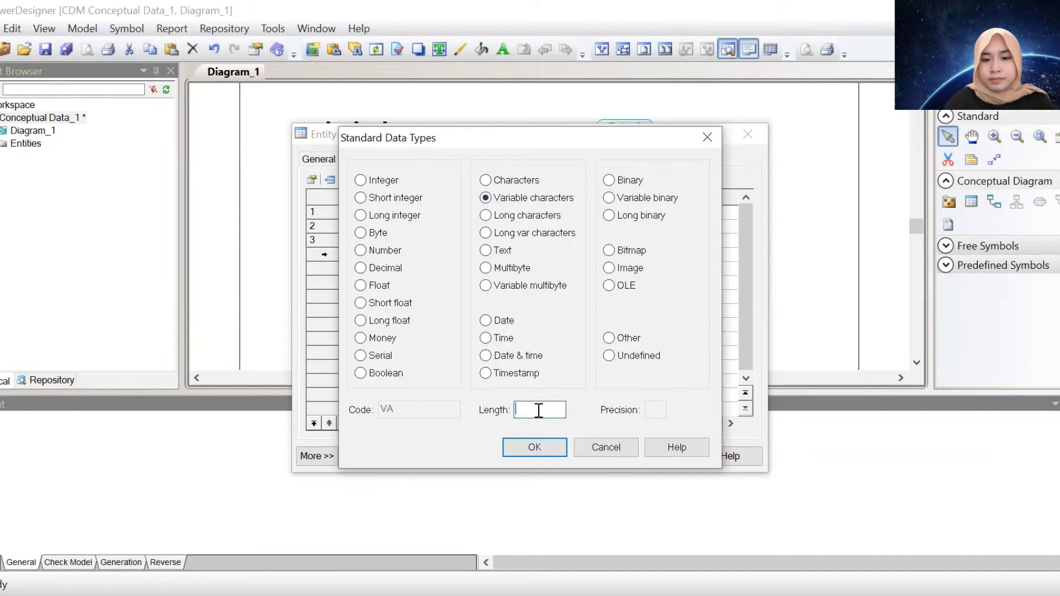
pyautogui.write('05-0')
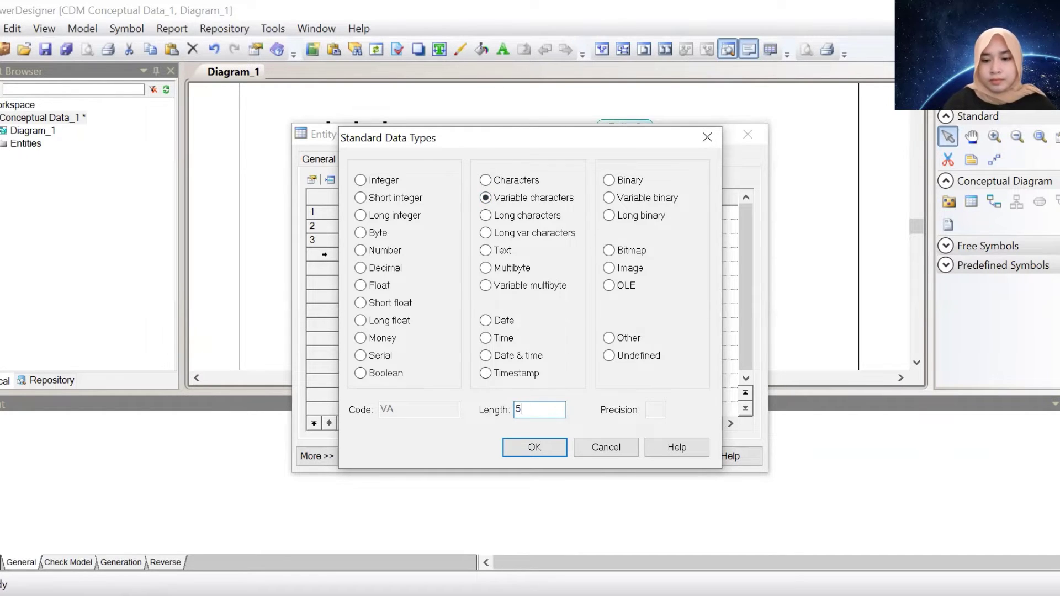
pyautogui.press('Return')
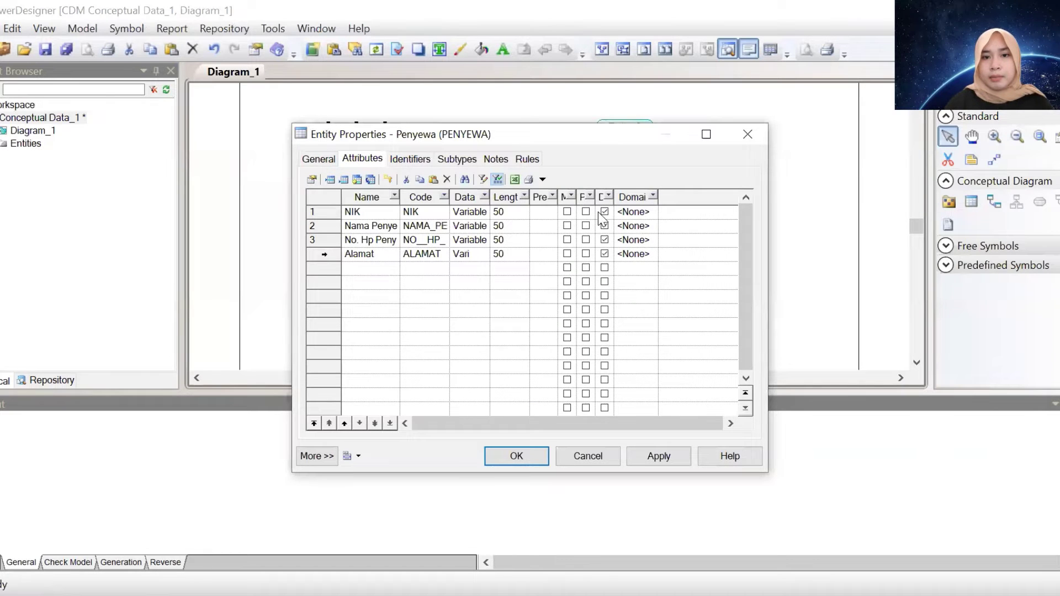
# Make NIK the primary identifier, mark No. Hp Penyewa and Alamat mandatory, and confirm
pyautogui.click(586, 211)
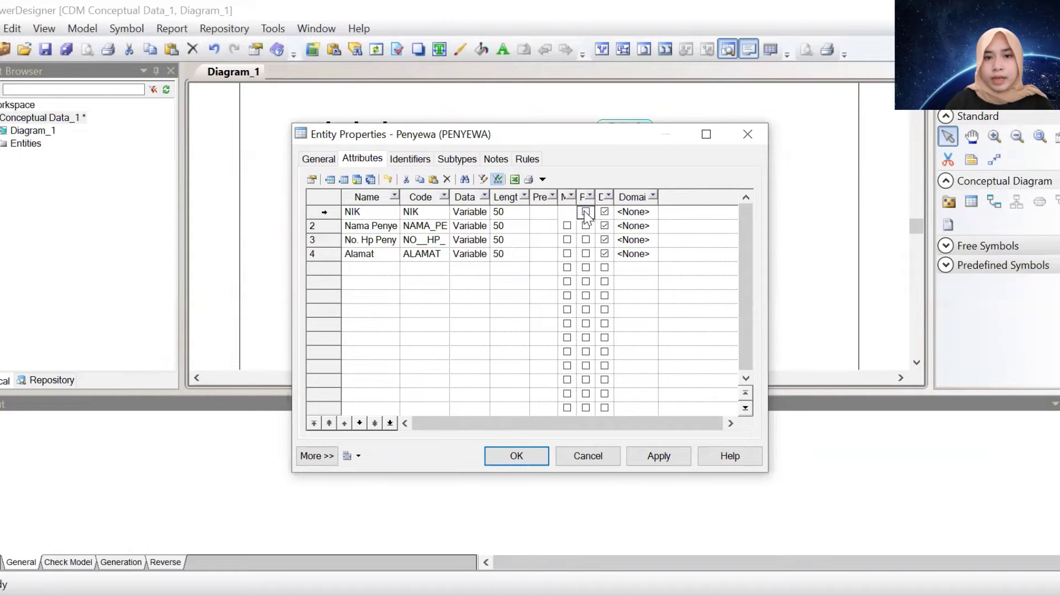
pyautogui.click(567, 239)
pyautogui.click(567, 253)
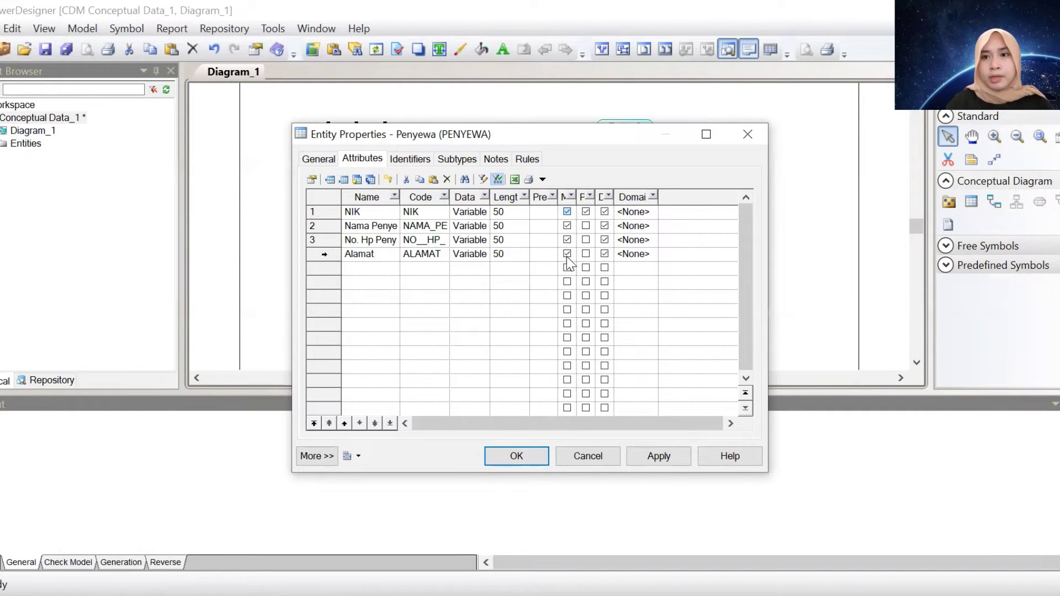
pyautogui.click(515, 456)
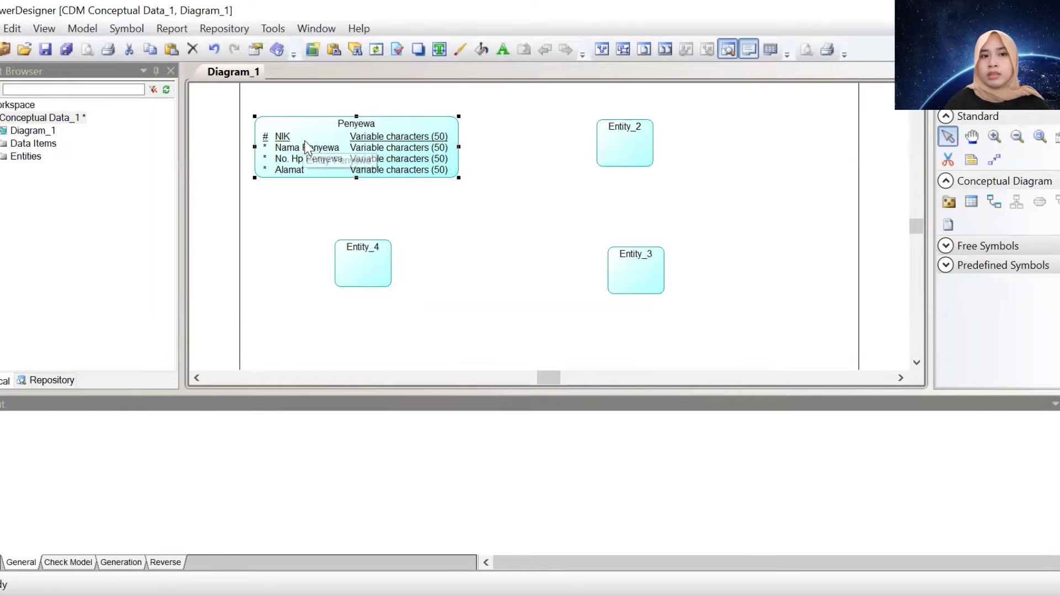
# Rename Entity_2 to Staff
pyautogui.click(628, 154)
pyautogui.doubleClick(628, 155)
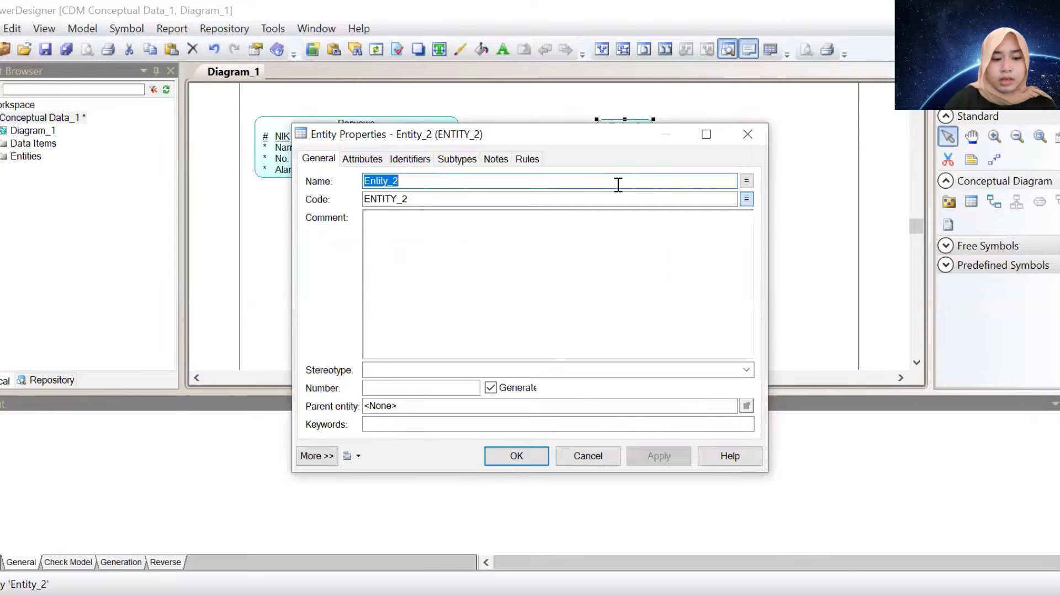
pyautogui.write('Staff')
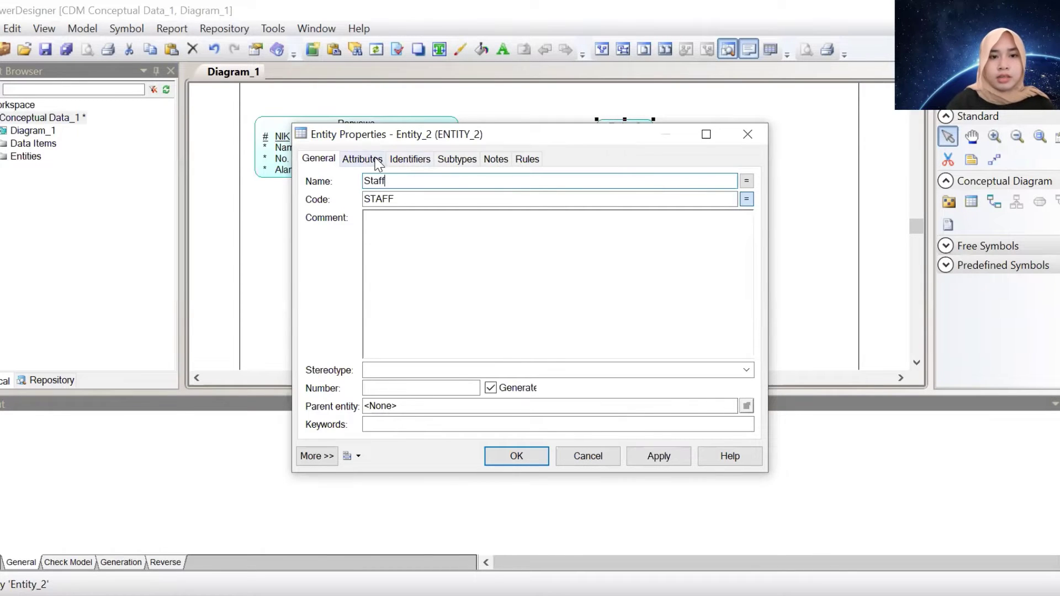
# Add the attributes Id Staff and Nama Staff to Staff
pyautogui.click(377, 160)
pyautogui.click(375, 212)
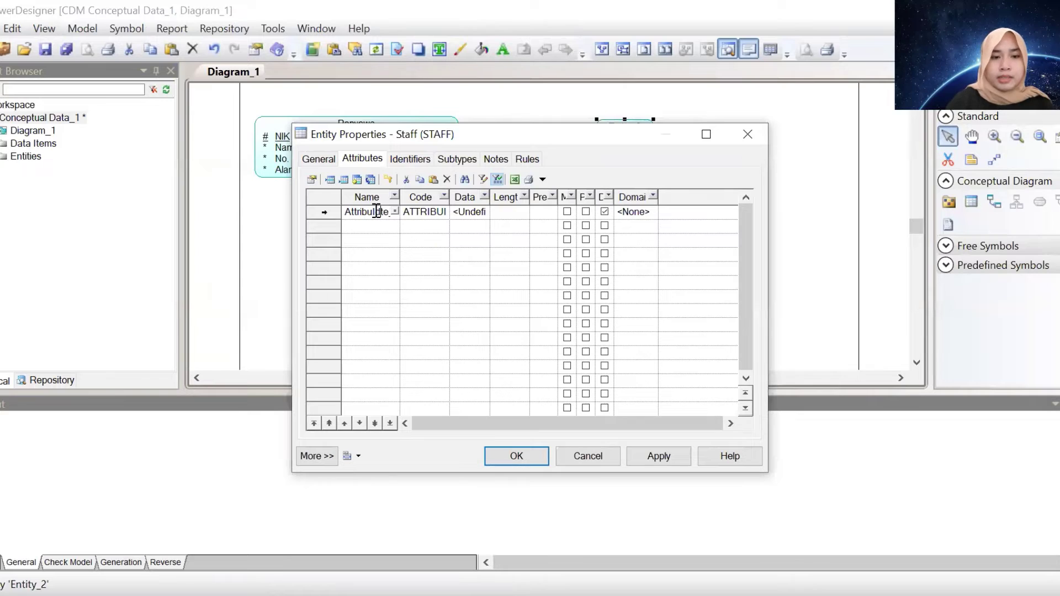
pyautogui.moveTo(345, 212); pyautogui.dragTo(409, 216)
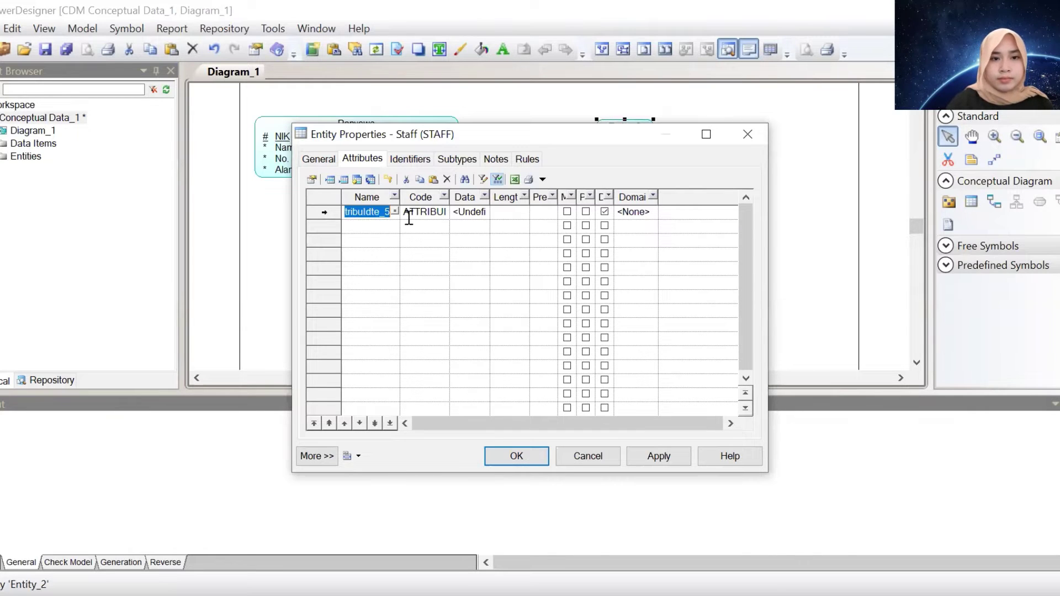
pyautogui.write('NIK')
pyautogui.press('BackSpace')
pyautogui.press('BackSpace')
pyautogui.press('BackSpace')
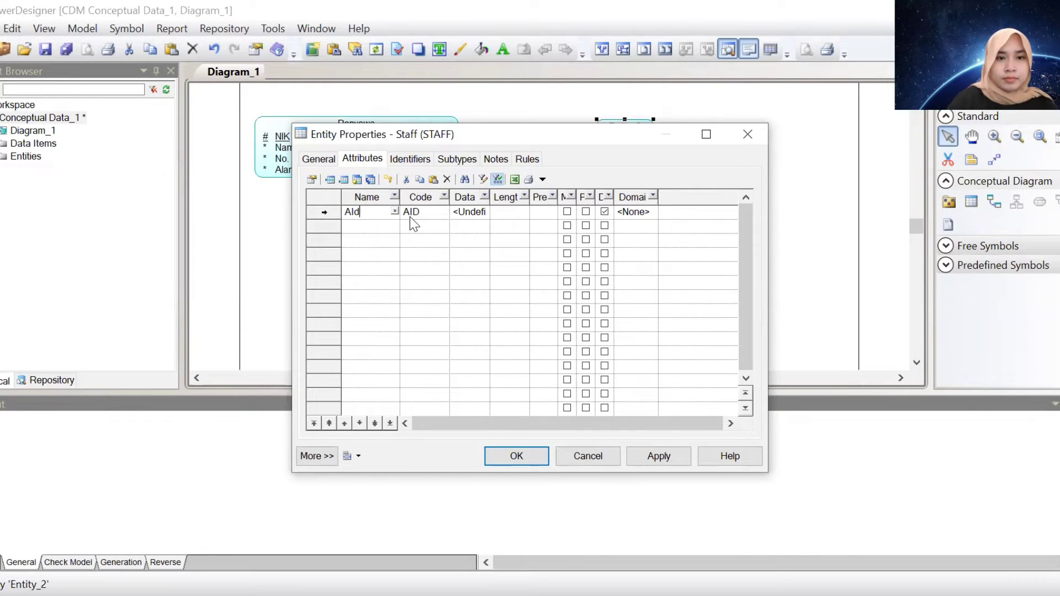
pyautogui.write('Id')
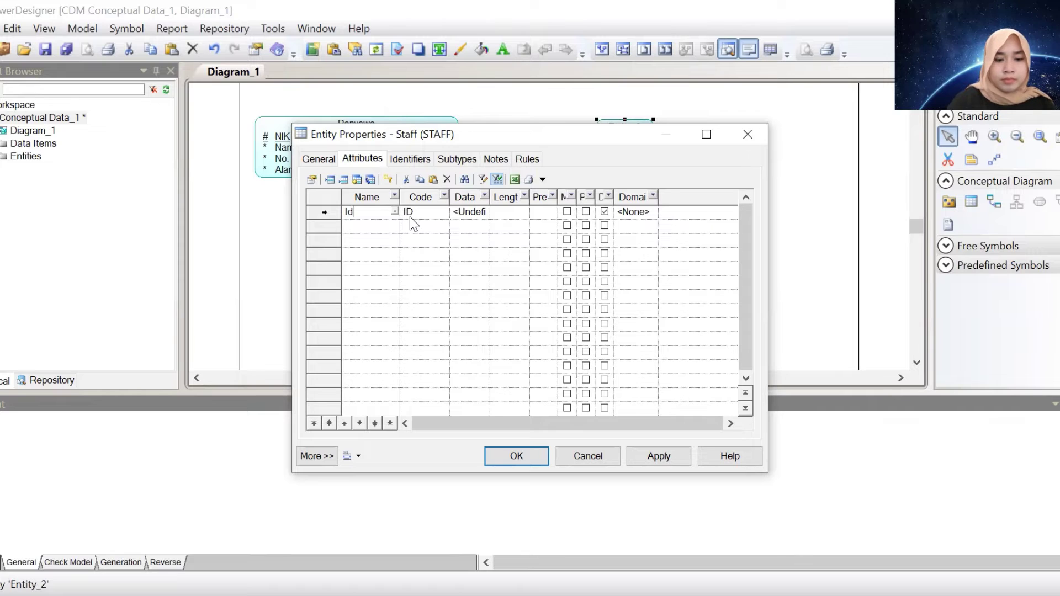
pyautogui.write(' Staff')
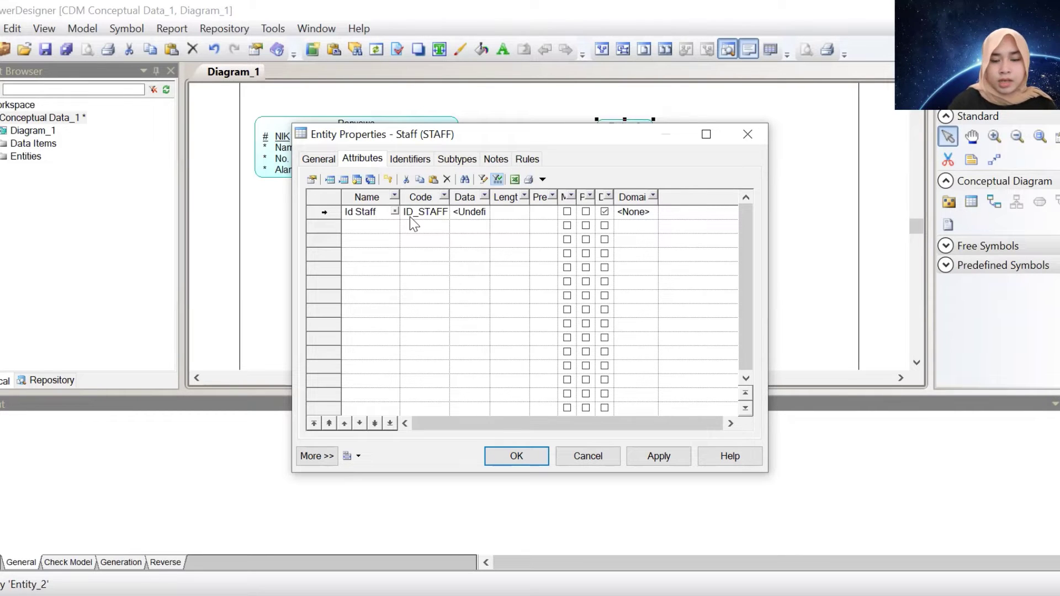
pyautogui.press('Down')
pyautogui.write('Nama S')
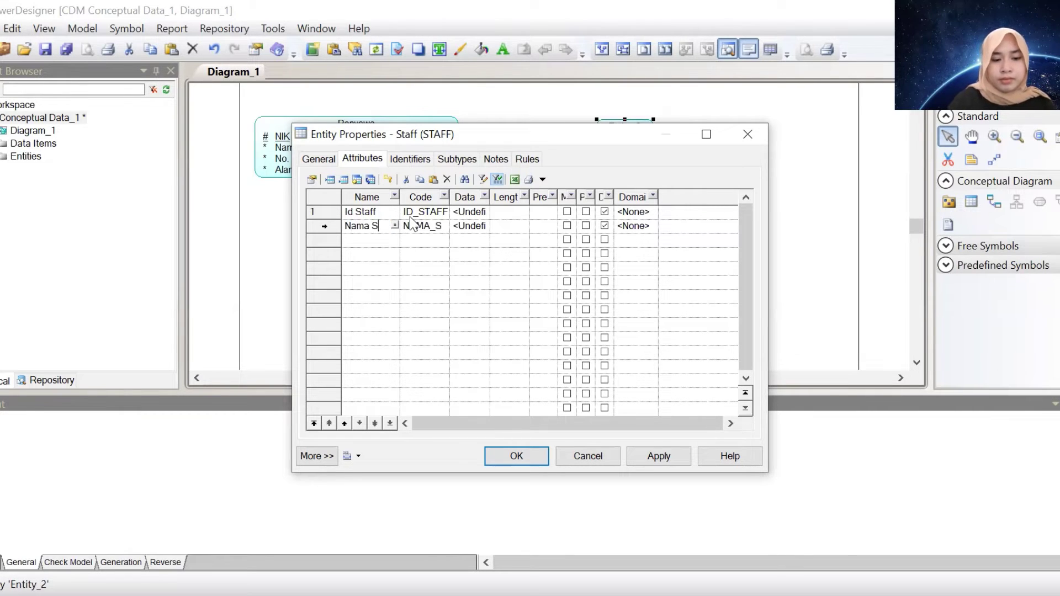
pyautogui.write('tagf')
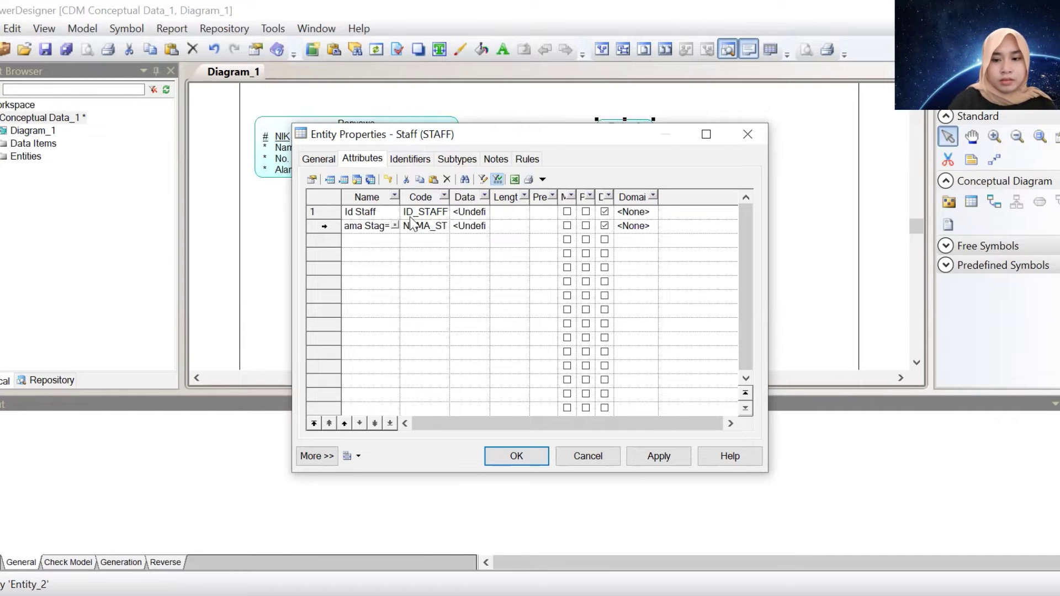
pyautogui.press('BackSpace')
pyautogui.press('BackSpace')
# Finish the Nama Staff name and set Id Staff to Variable characters (50)
pyautogui.write('ff')
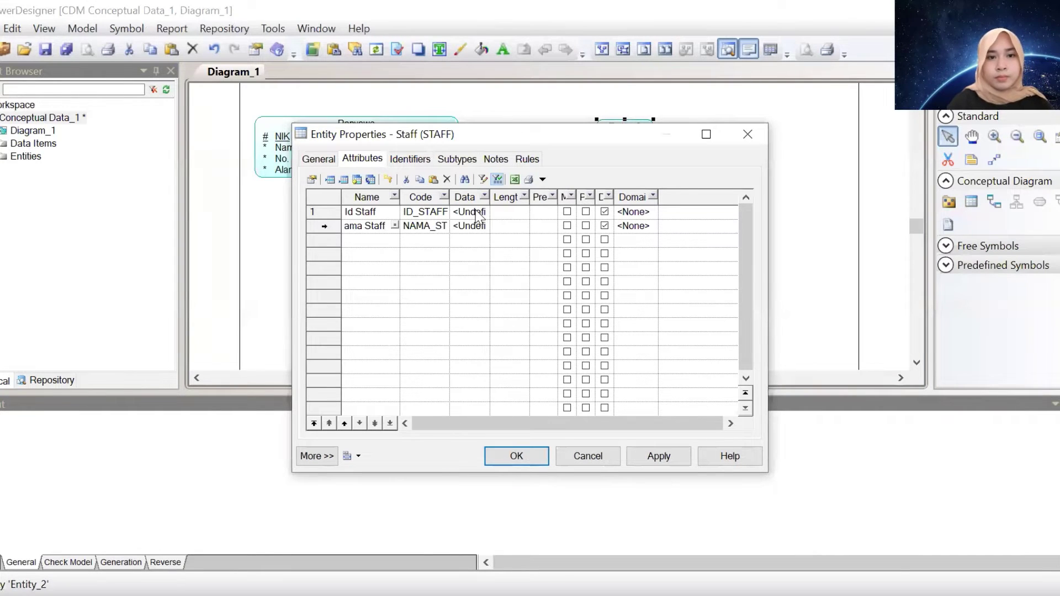
pyautogui.click(477, 212)
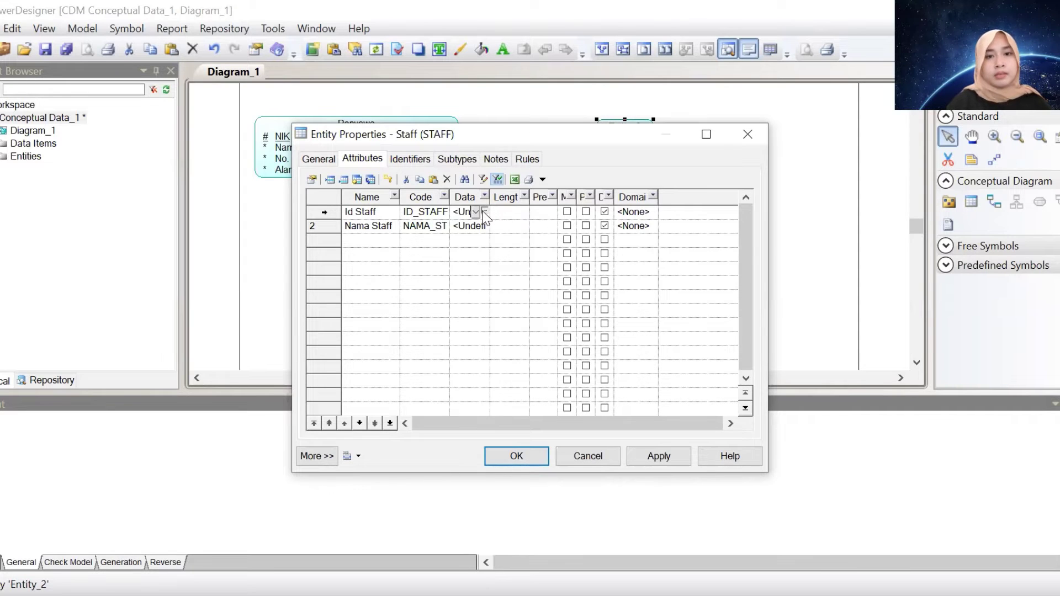
pyautogui.click(484, 212)
pyautogui.click(511, 198)
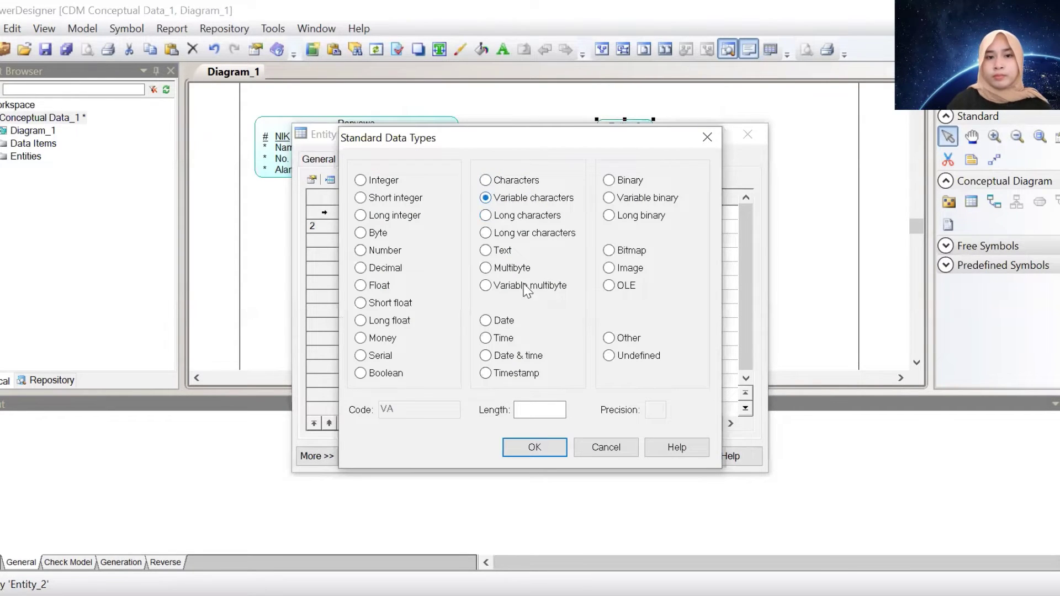
pyautogui.click(534, 409)
pyautogui.write('0')
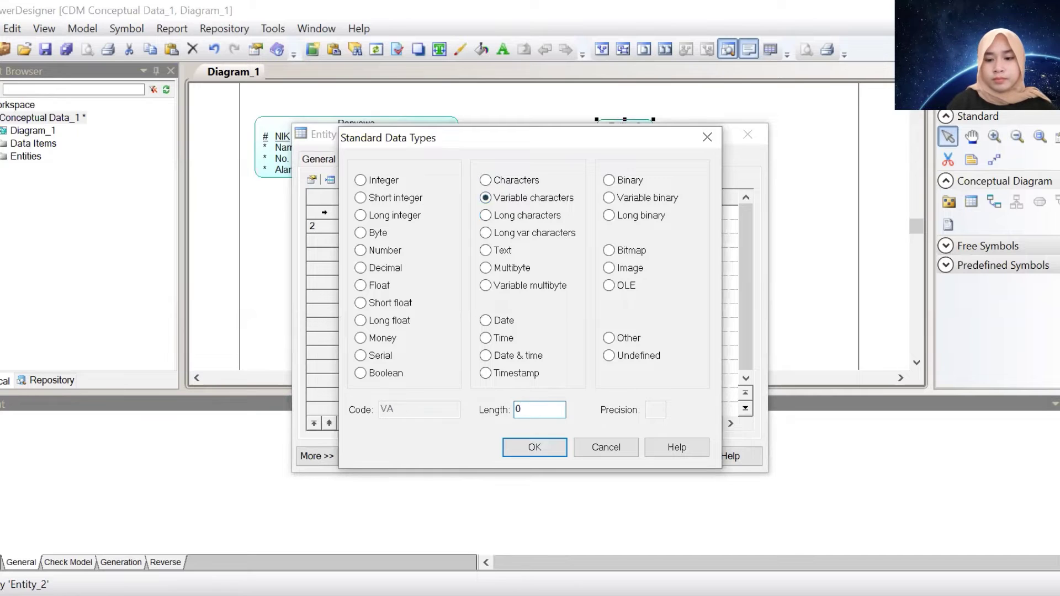
pyautogui.write('50')
pyautogui.press('Return')
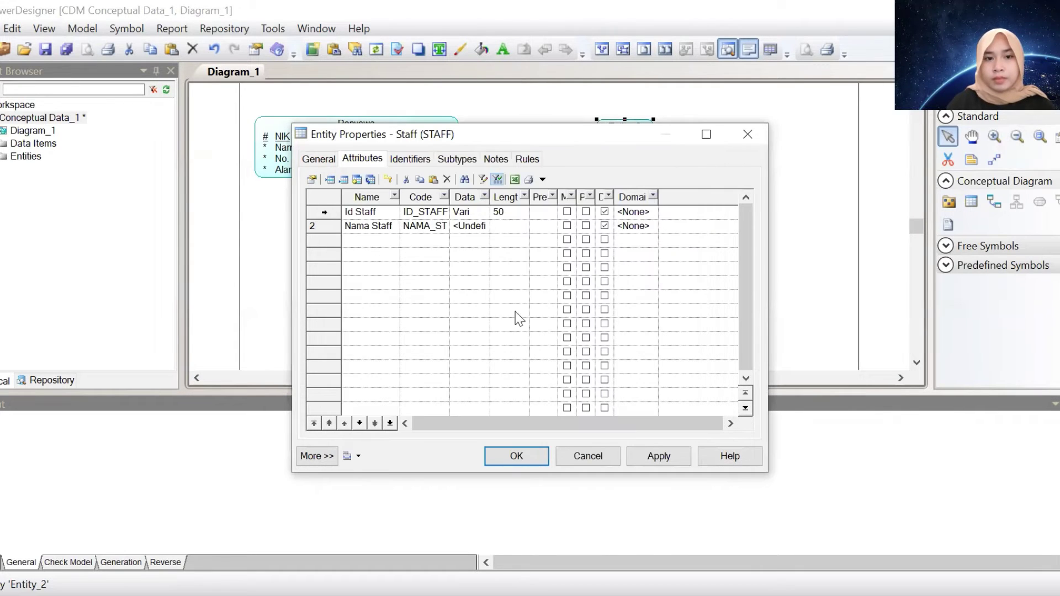
# Set Nama Staff's data type to Variable characters (50)
pyautogui.click(480, 225)
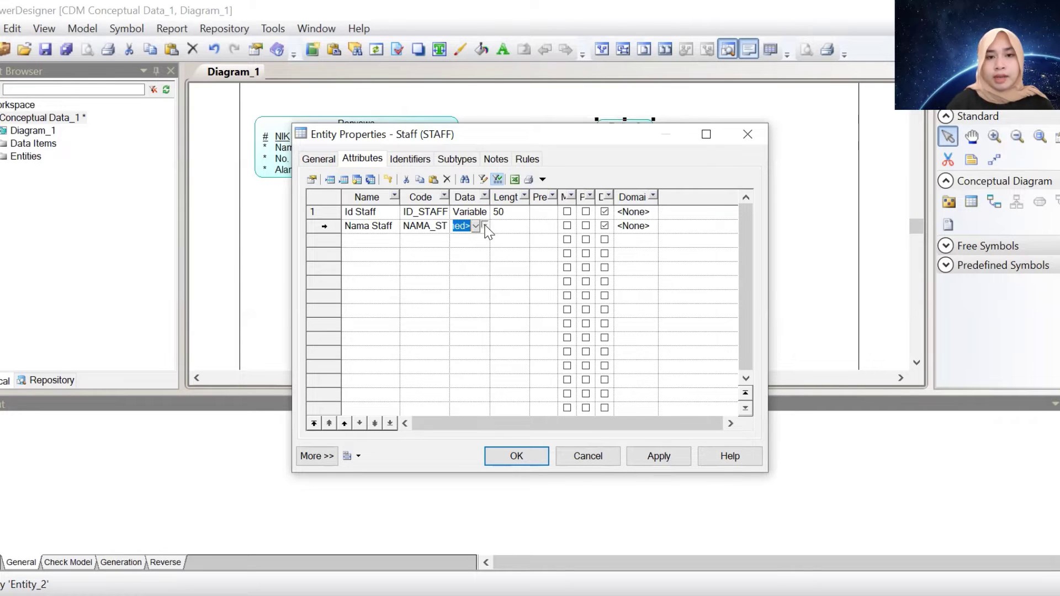
pyautogui.click(484, 225)
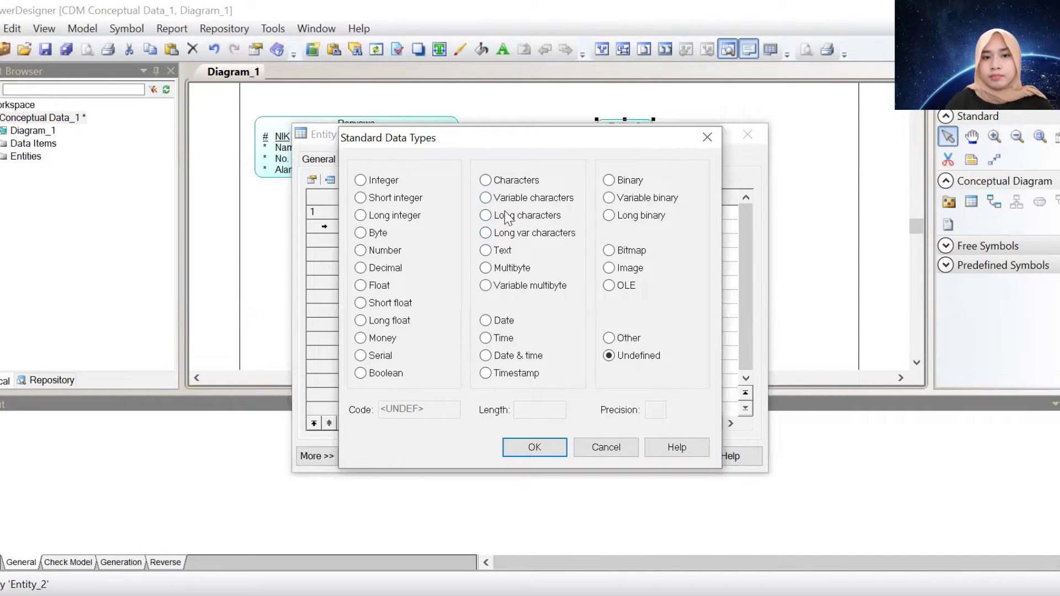
pyautogui.click(499, 198)
pyautogui.click(535, 411)
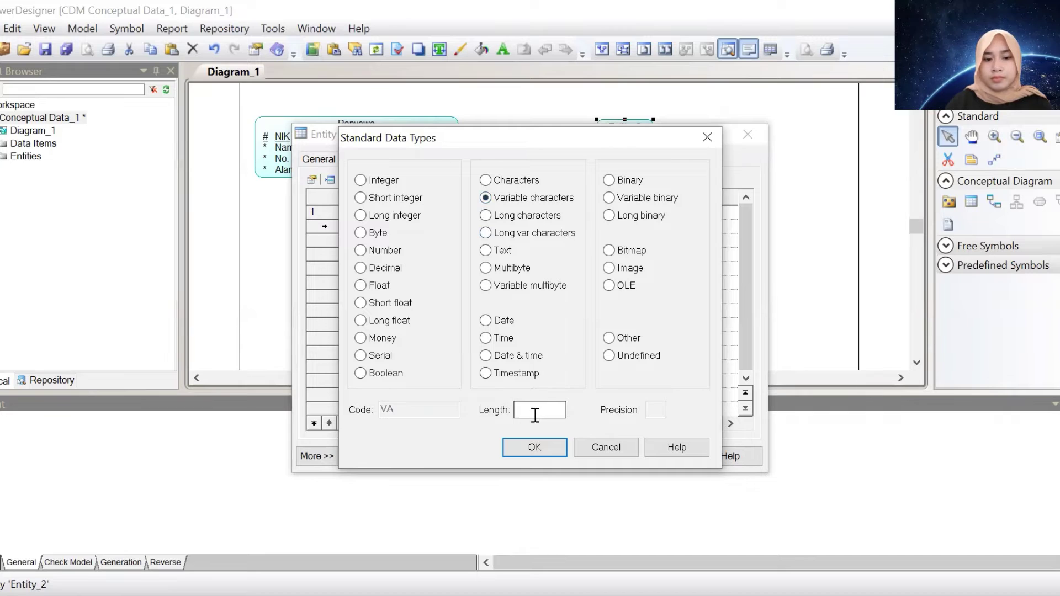
pyautogui.write('50')
pyautogui.press('Return')
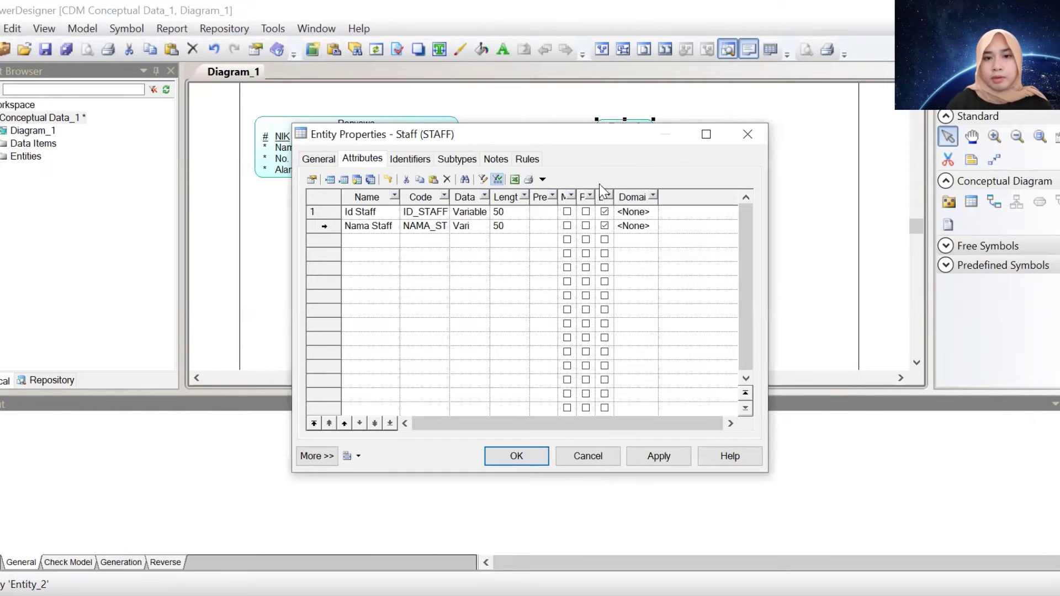
# Make Id Staff the primary identifier and Nama Staff mandatory, then close the properties
pyautogui.click(585, 212)
pyautogui.click(567, 225)
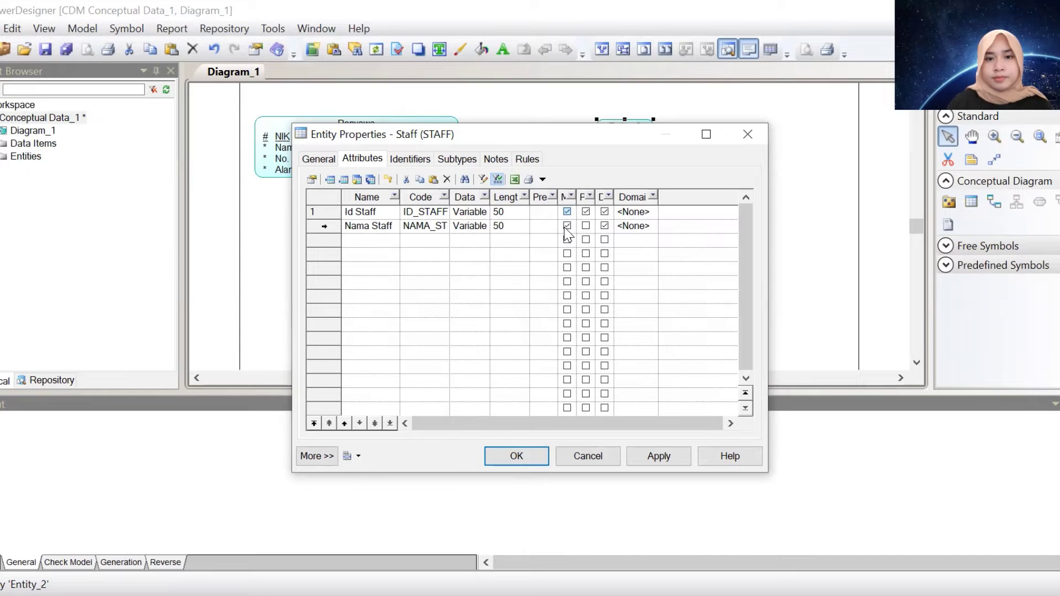
pyautogui.press('Return')
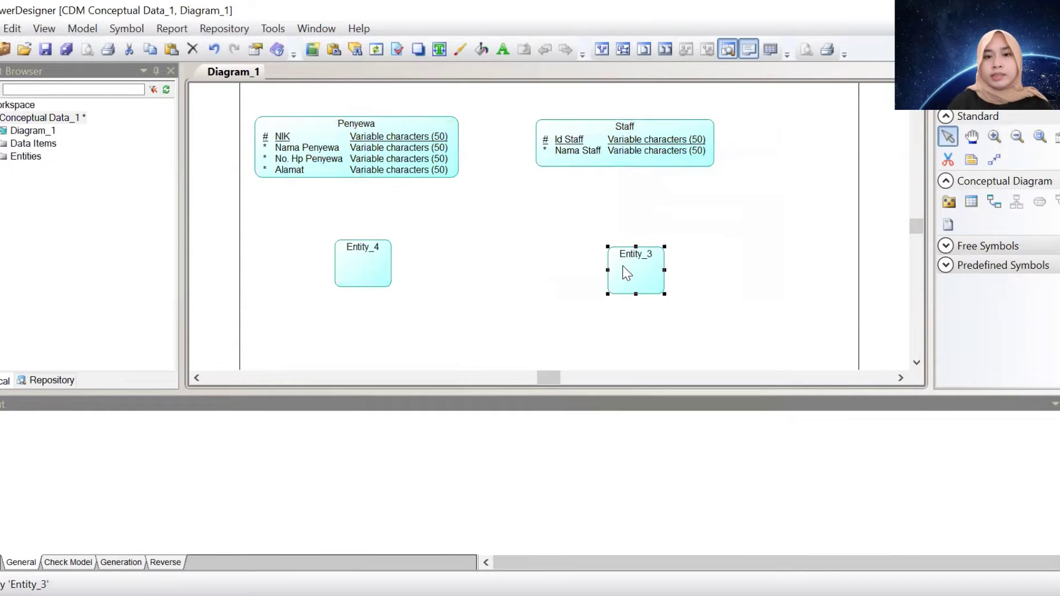
# Rename Entity_3 to Alat Band and add Merk Alat as its identifier attribute
pyautogui.doubleClick(626, 273)
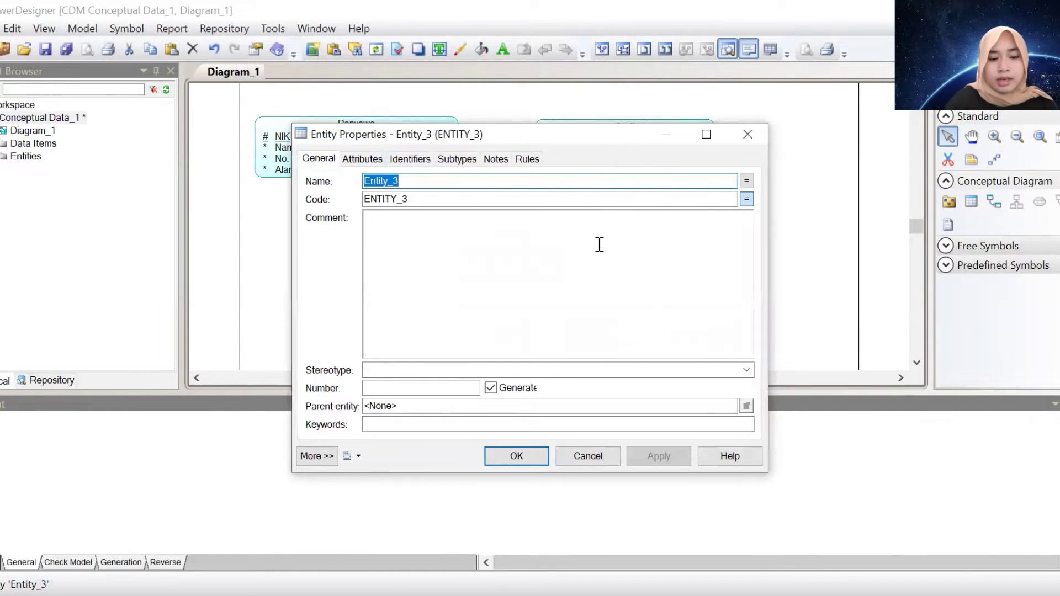
pyautogui.write('Alat Band')
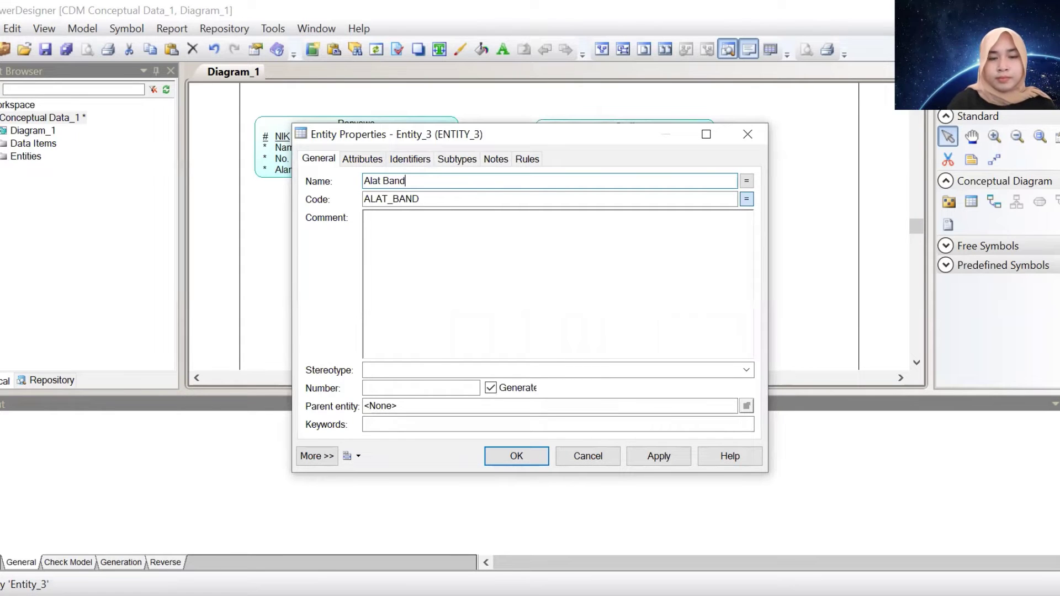
pyautogui.click(362, 159)
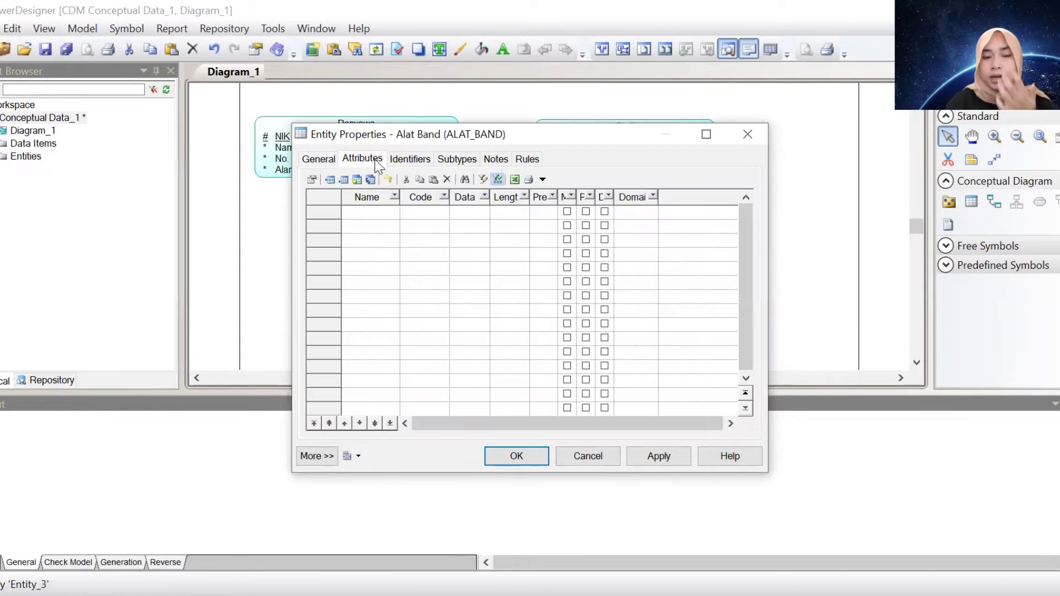
pyautogui.click(379, 220)
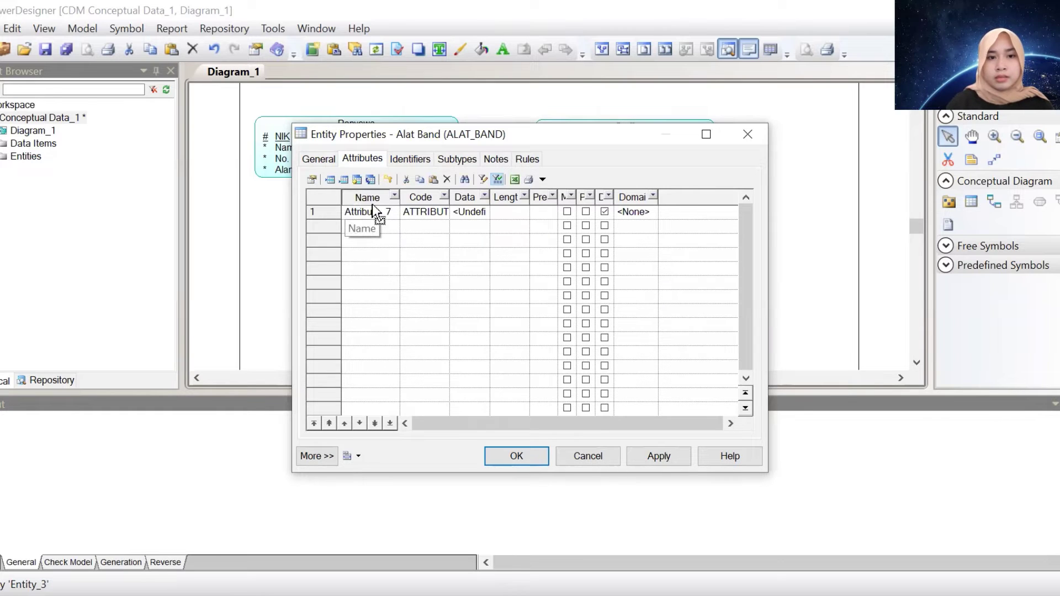
pyautogui.click(346, 209)
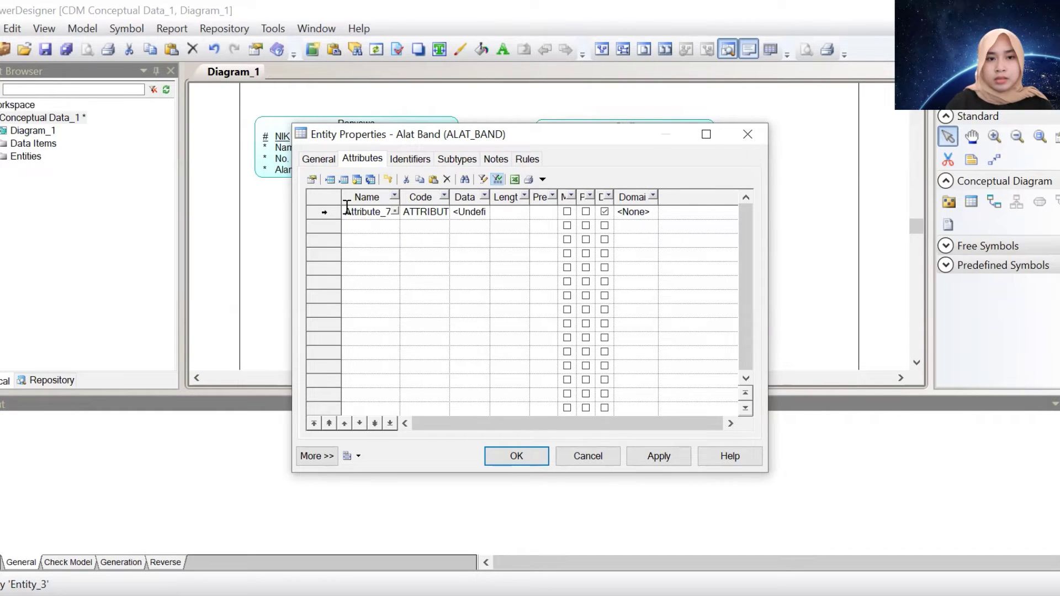
pyautogui.doubleClick(346, 209)
pyautogui.write('Merk Alat')
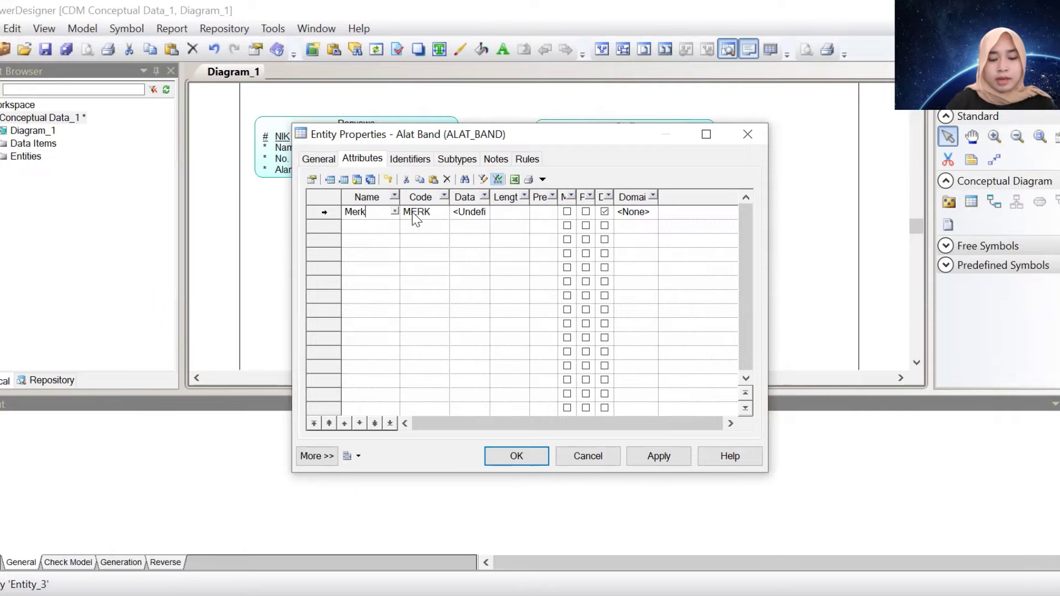
pyautogui.click(586, 212)
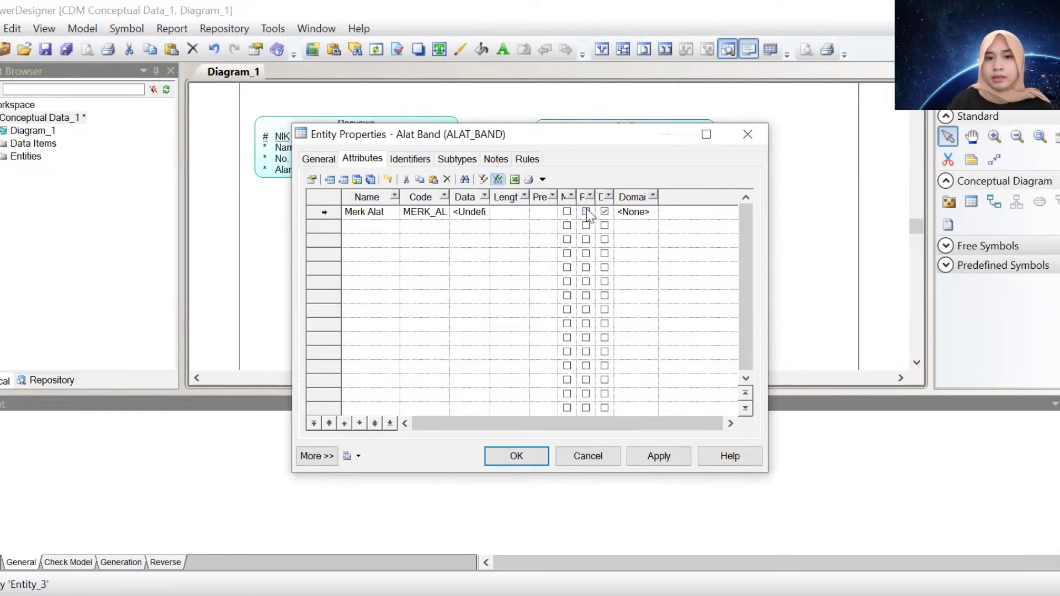
# Add the attributes Jenis Alat, Harga Alat and Kondisi Alat
pyautogui.click(386, 226)
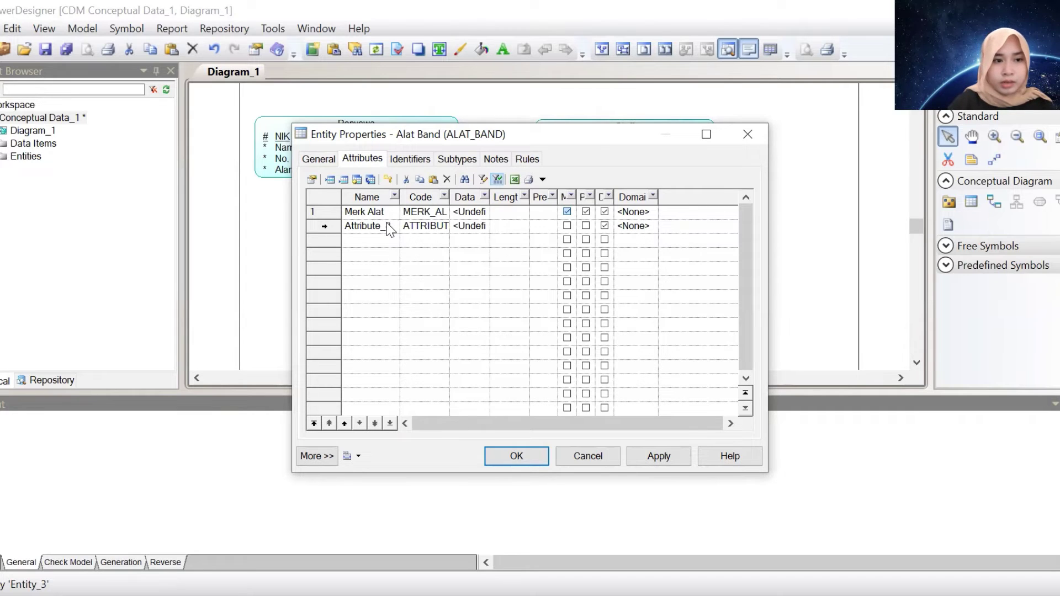
pyautogui.doubleClick(388, 224)
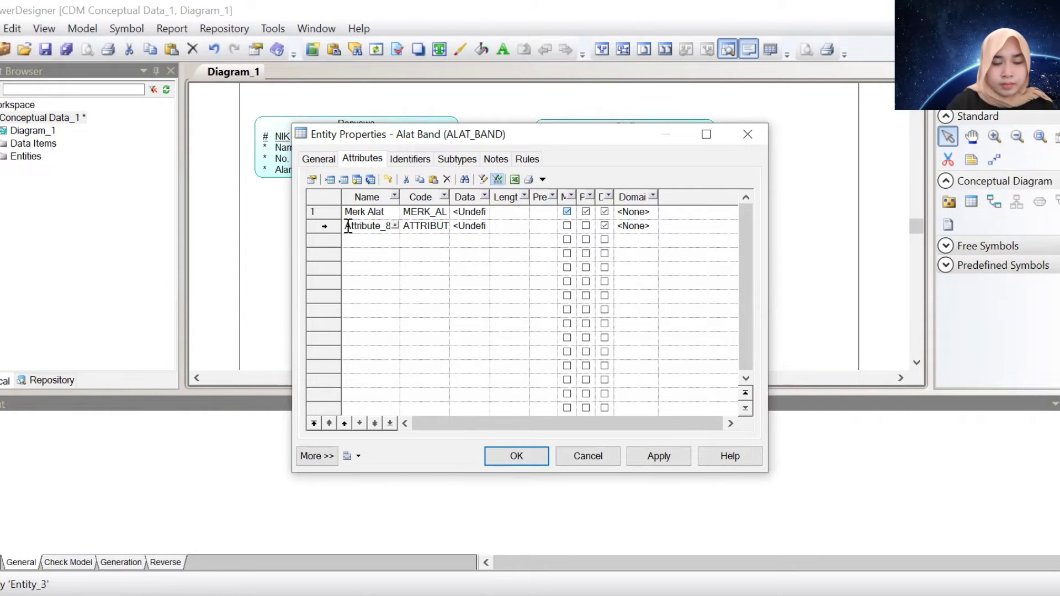
pyautogui.moveTo(348, 227); pyautogui.dragTo(393, 226)
pyautogui.write('Jenis Alat')
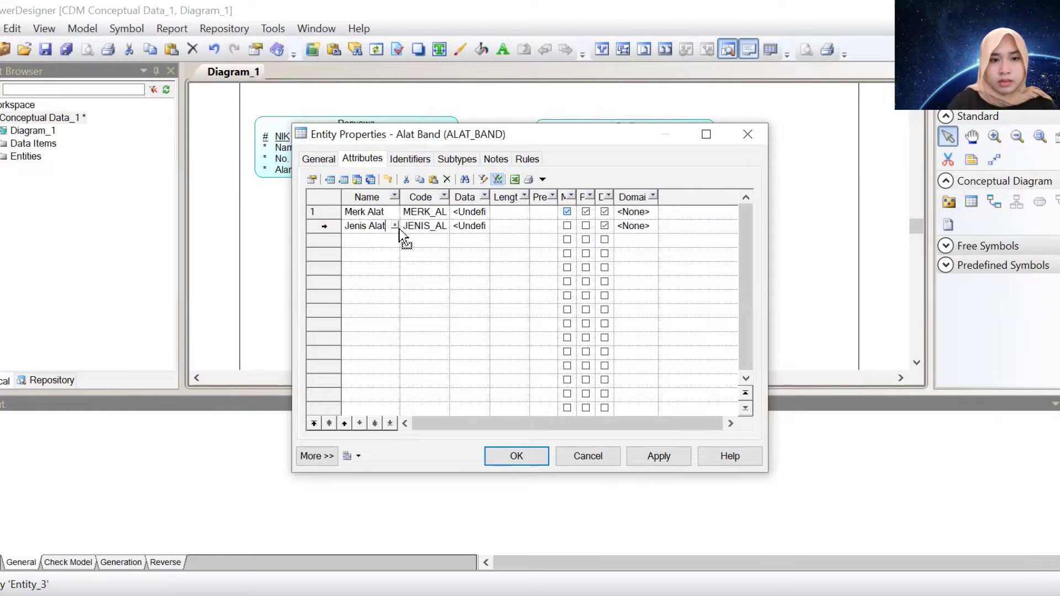
pyautogui.press('Down')
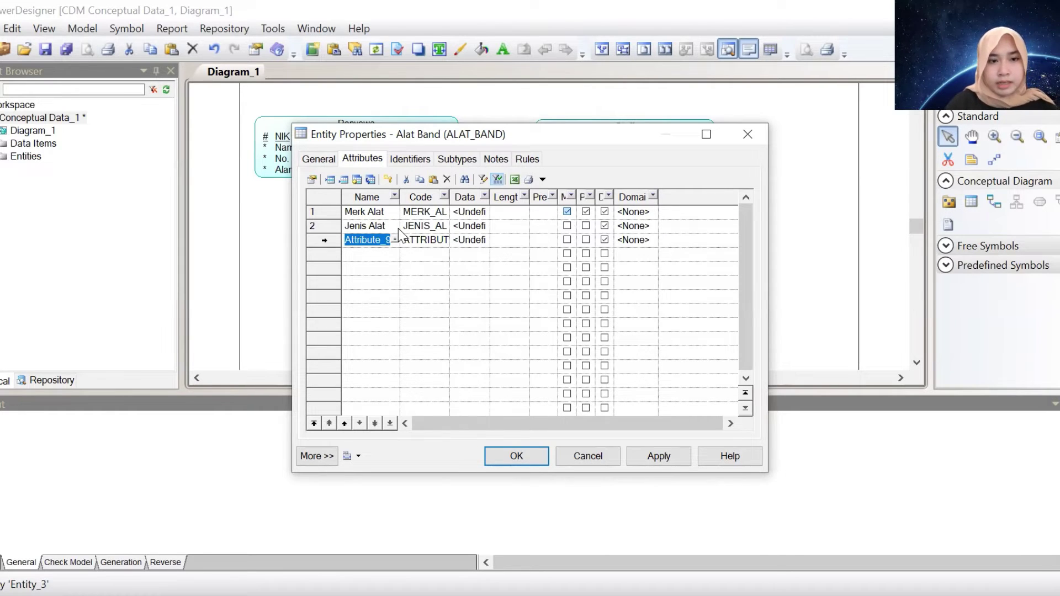
pyautogui.write('Harga ')
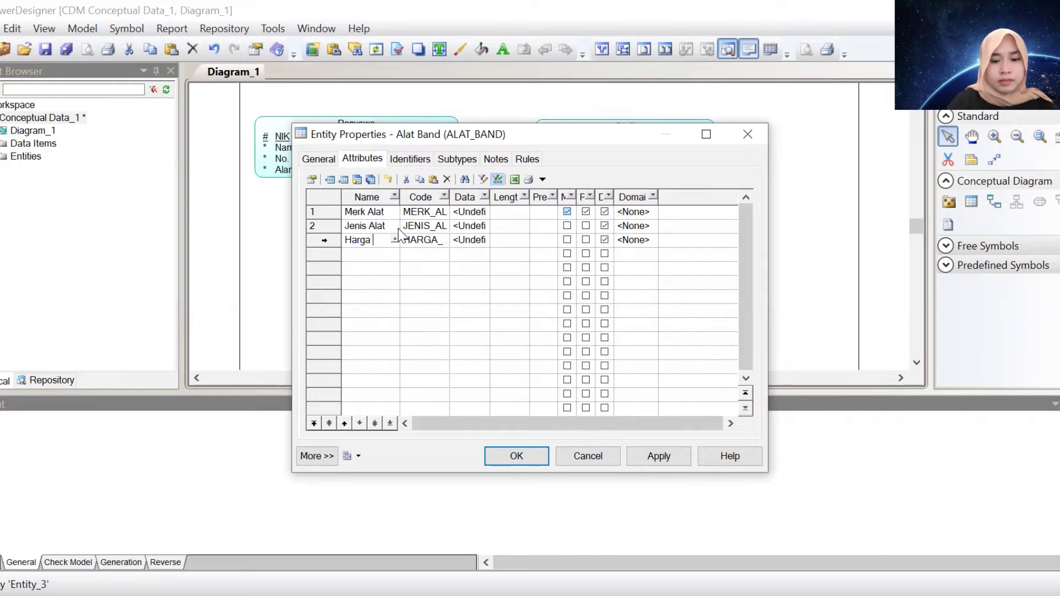
pyautogui.write('Alat')
pyautogui.press('Down')
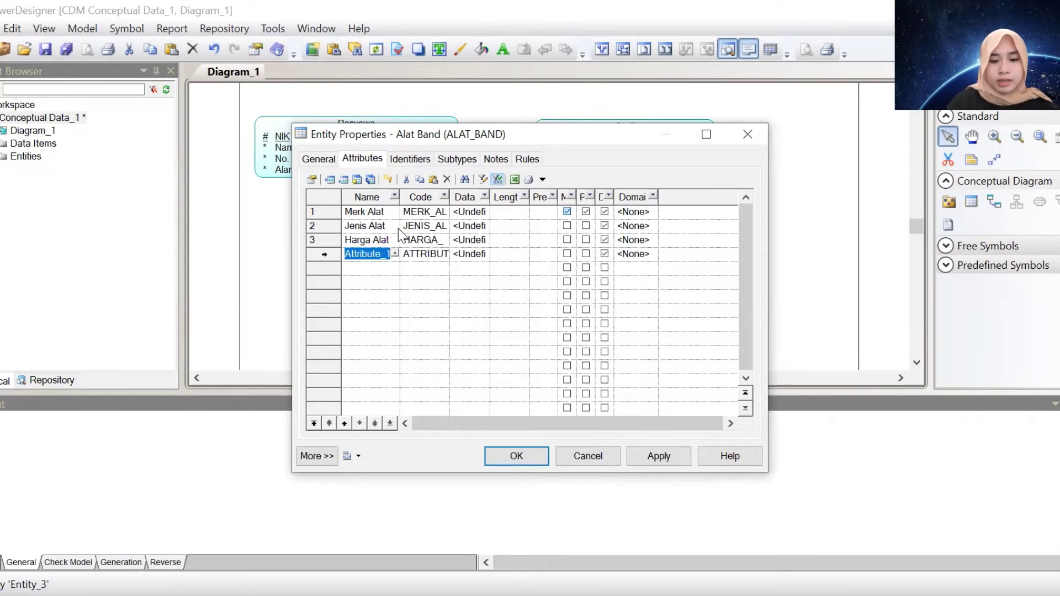
pyautogui.write('Kondisi Alat')
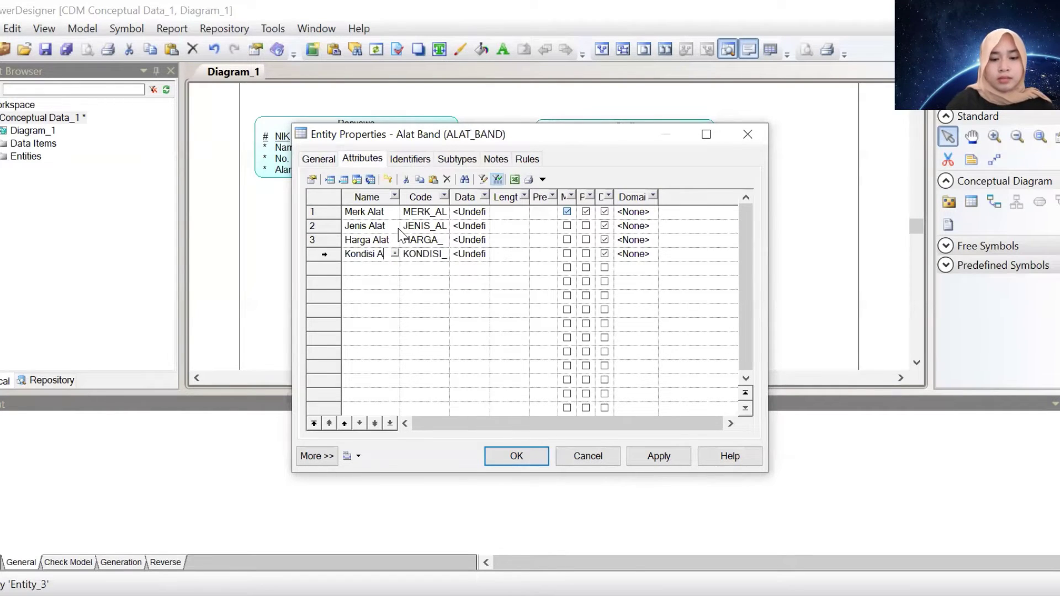
# Set Merk Alat and Jenis Alat to Variable characters with length 50
pyautogui.click(468, 212)
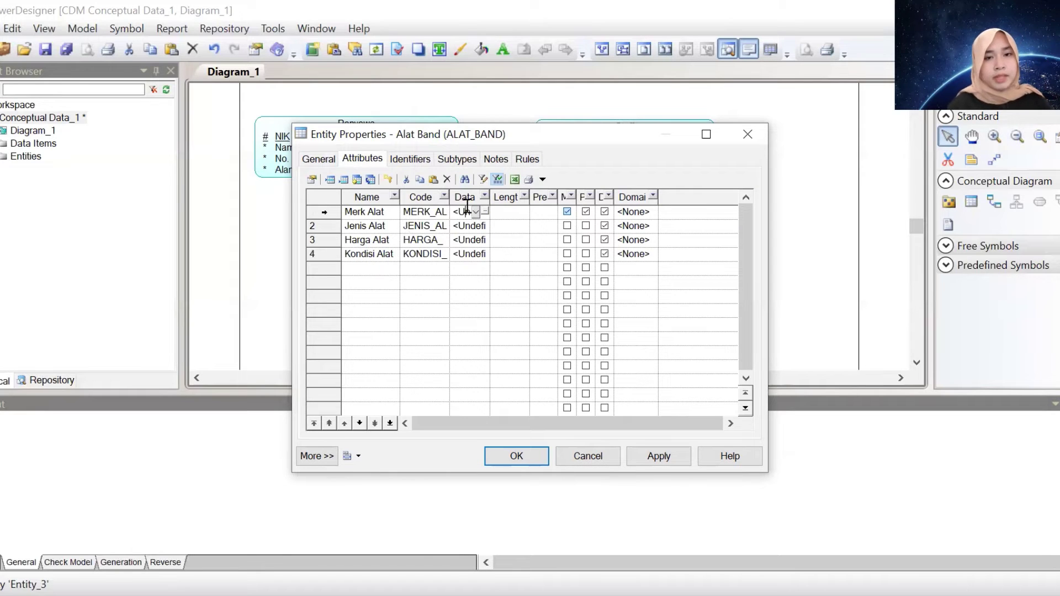
pyautogui.click(484, 212)
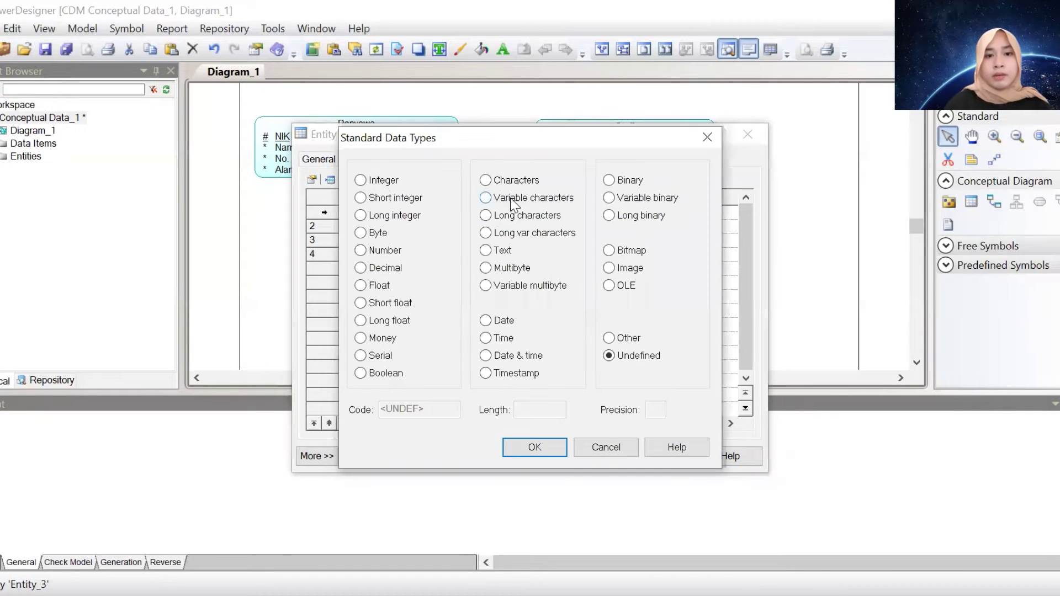
pyautogui.click(514, 199)
pyautogui.click(525, 409)
pyautogui.write('50')
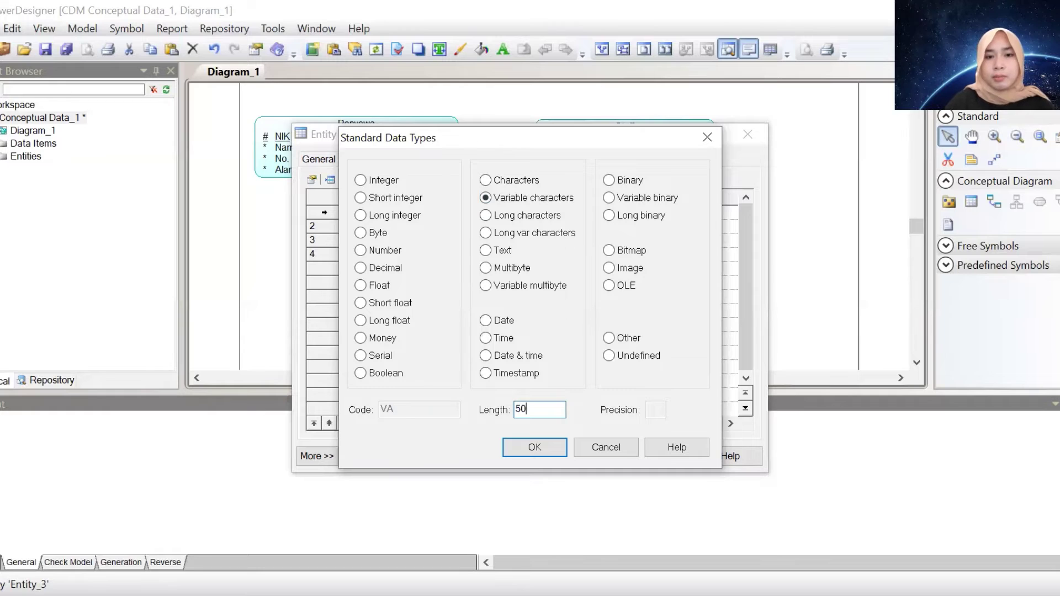
pyautogui.press('Return')
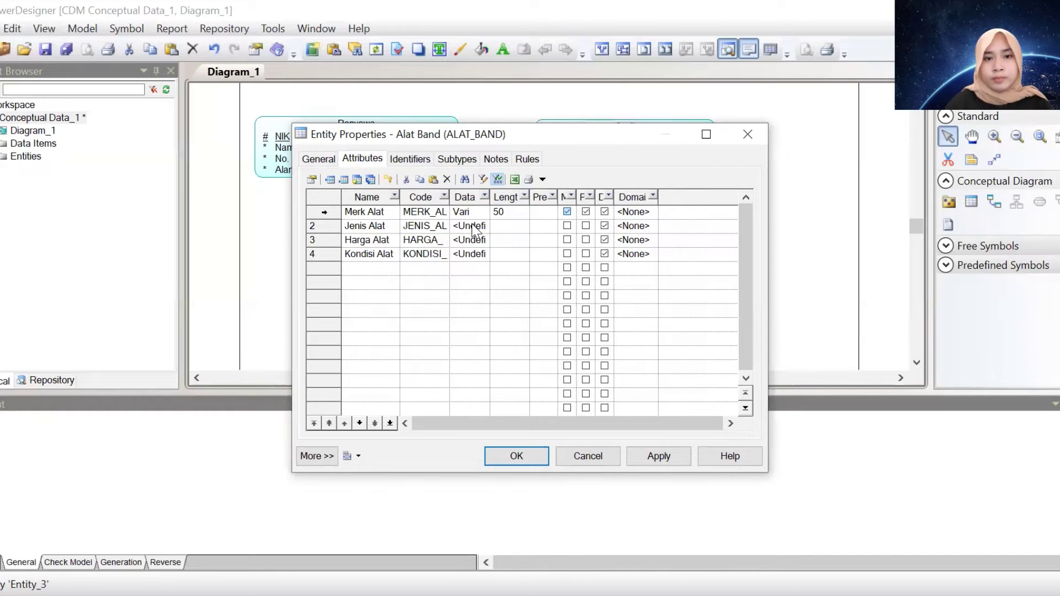
pyautogui.click(472, 226)
pyautogui.doubleClick(475, 226)
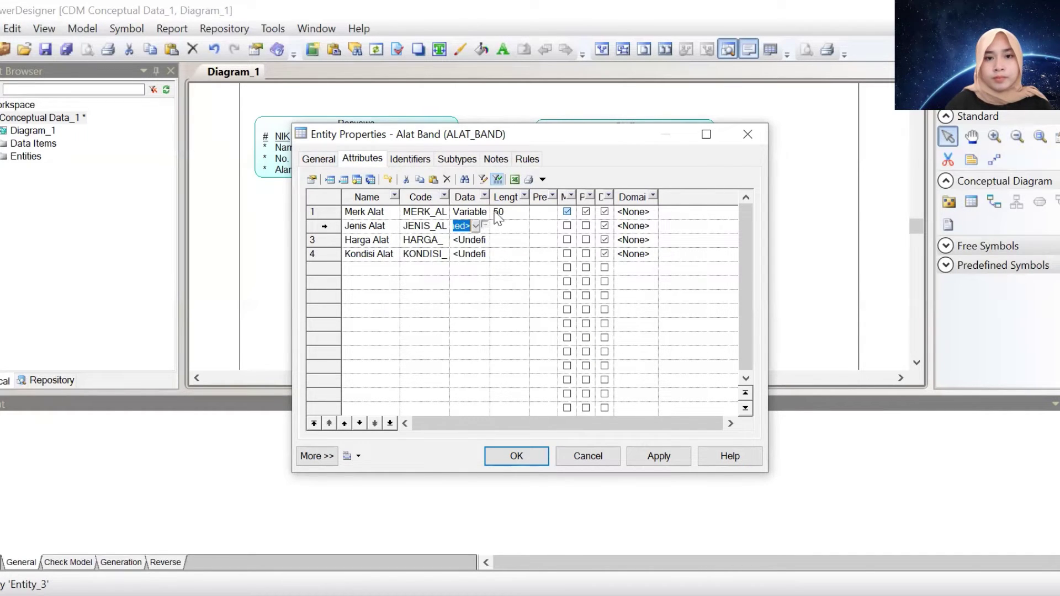
pyautogui.click(484, 226)
pyautogui.click(485, 197)
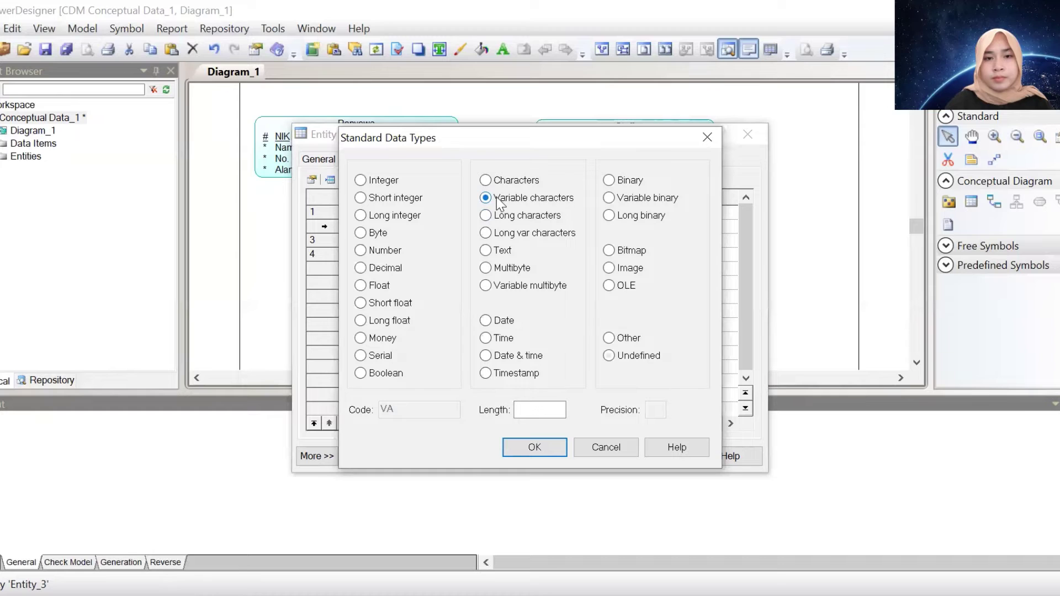
pyautogui.click(535, 417)
pyautogui.write('50')
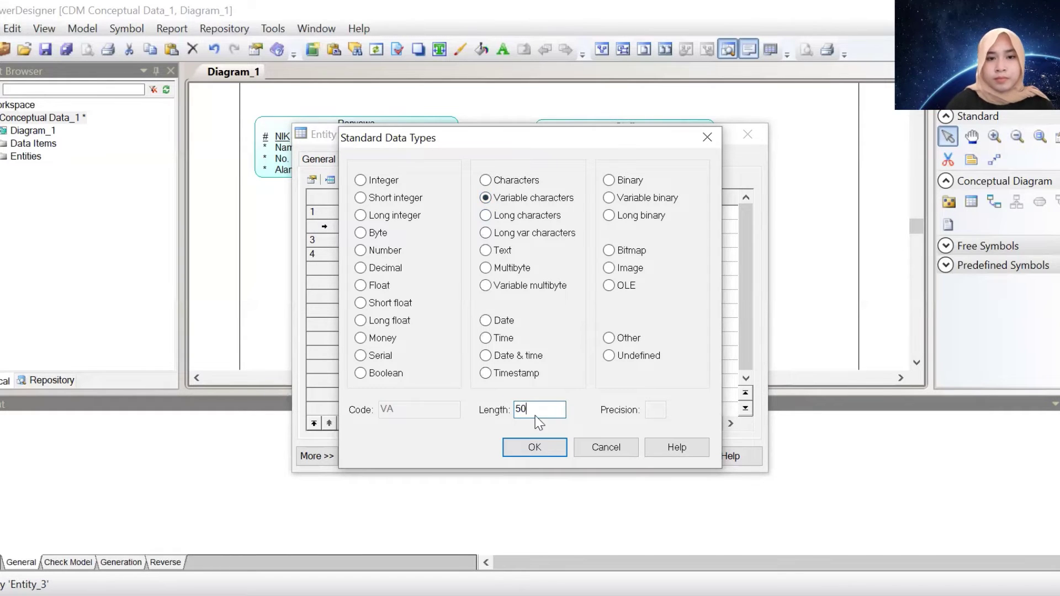
pyautogui.press('Return')
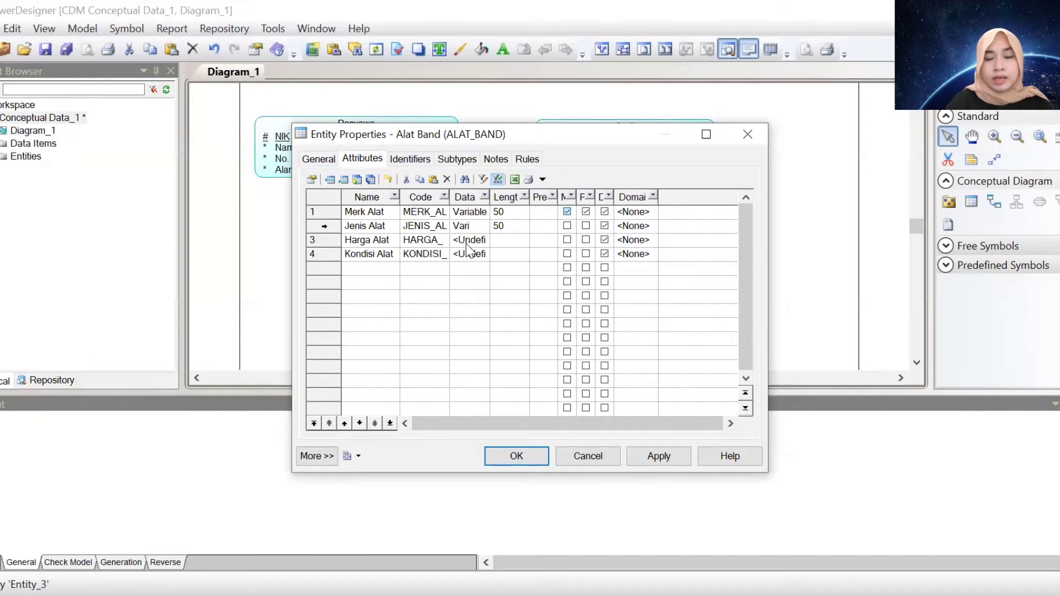
# Set Harga Alat to Variable characters, correcting its length to 50
pyautogui.click(463, 240)
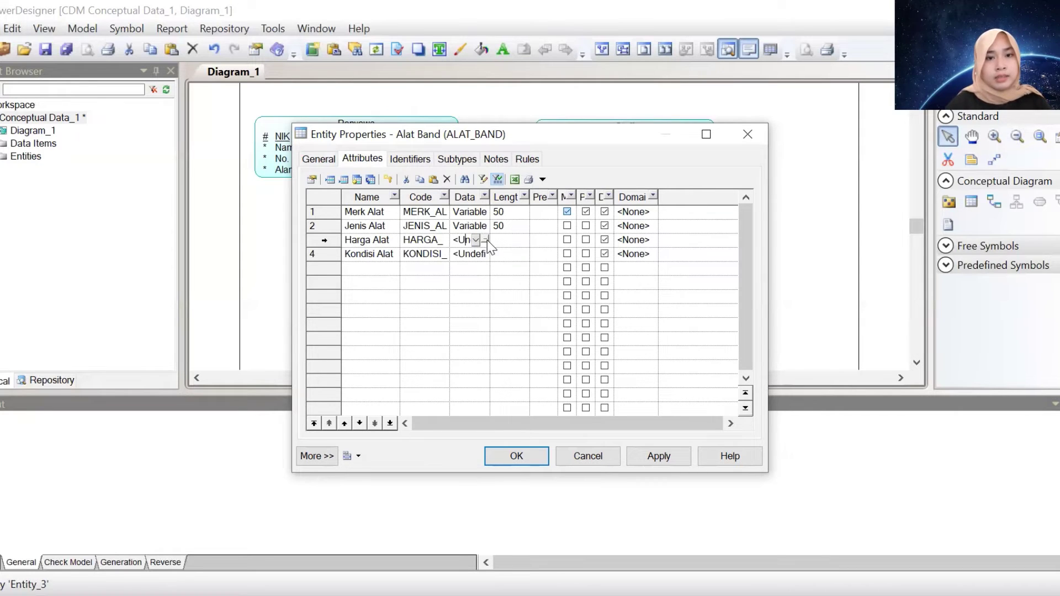
pyautogui.click(485, 240)
pyautogui.click(513, 198)
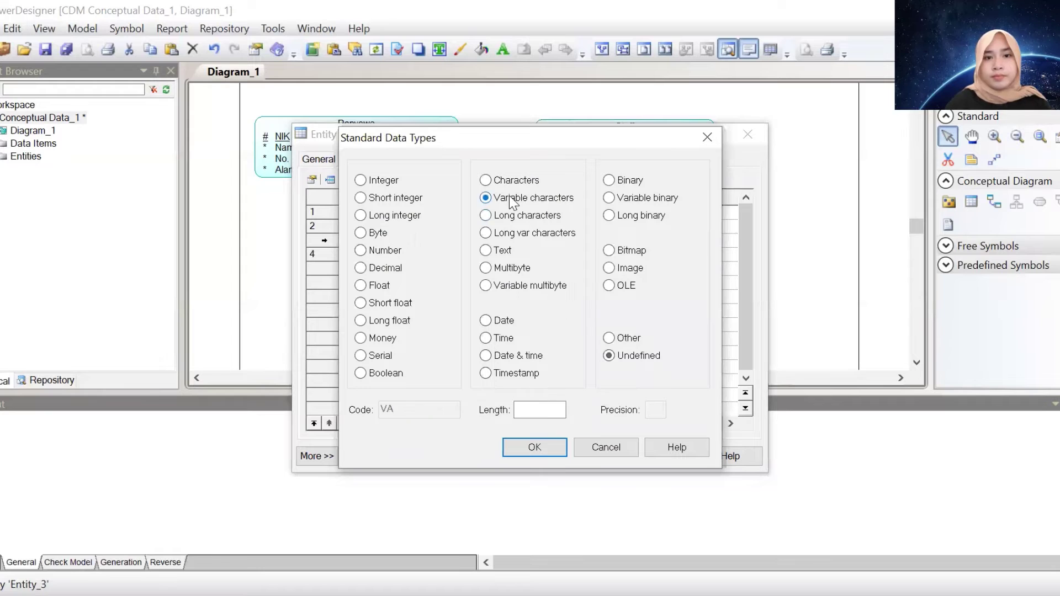
pyautogui.click(544, 408)
pyautogui.write('0')
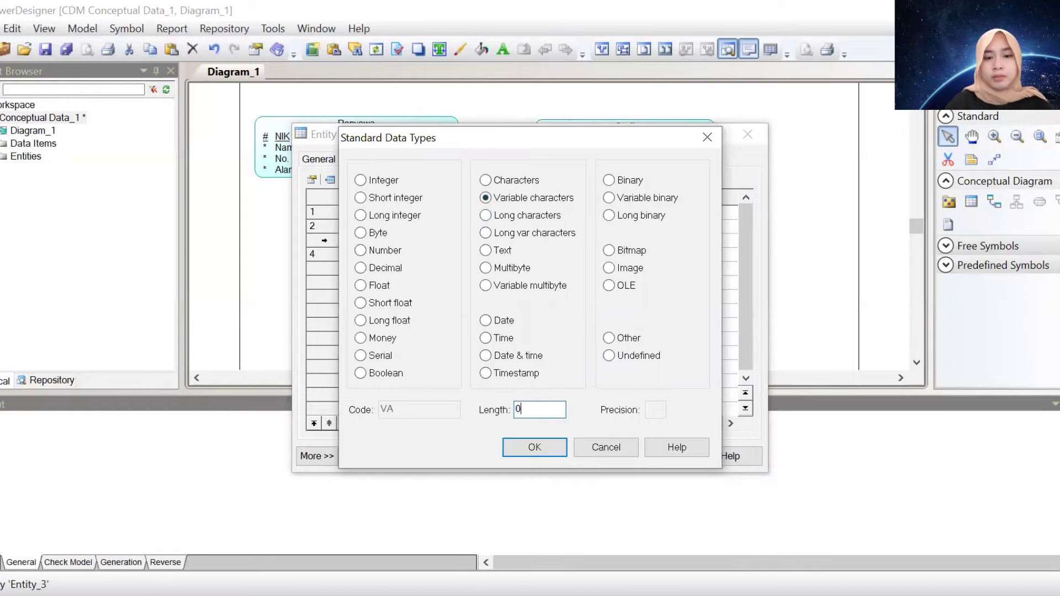
pyautogui.press('Return')
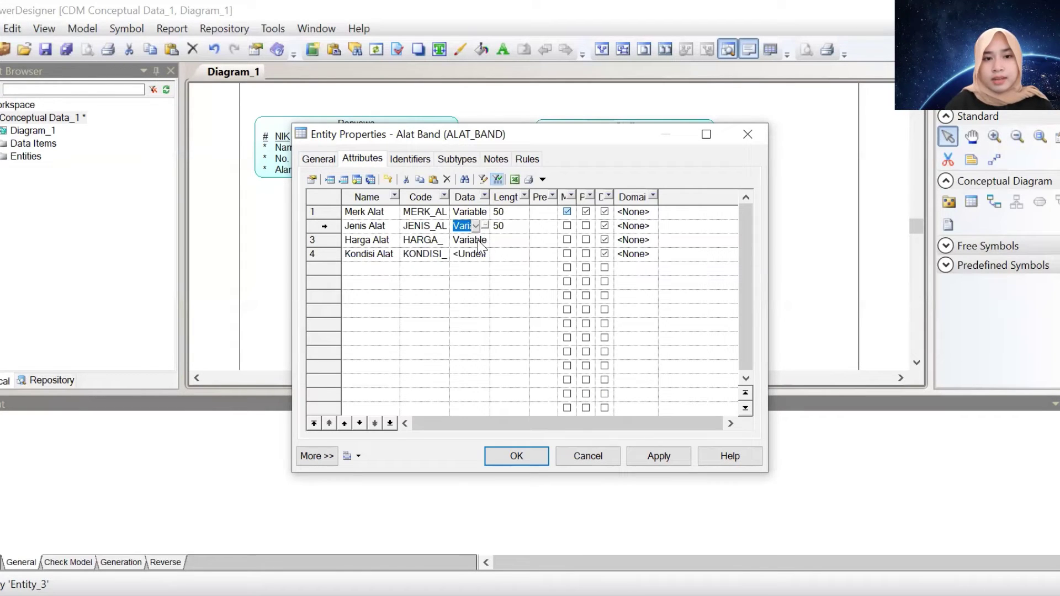
pyautogui.click(478, 240)
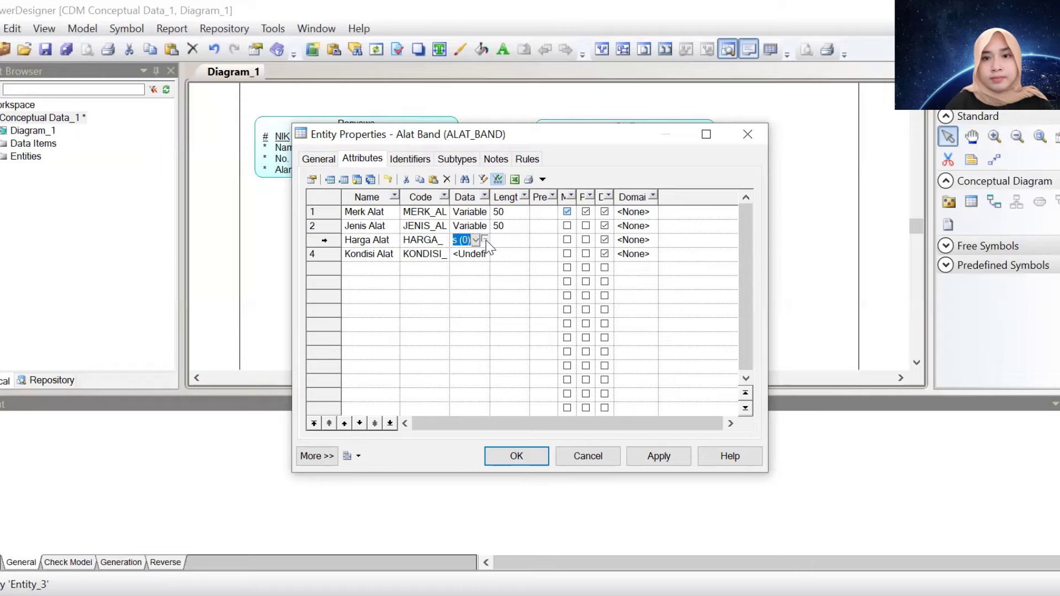
pyautogui.click(485, 240)
pyautogui.doubleClick(535, 408)
pyautogui.press('BackSpace')
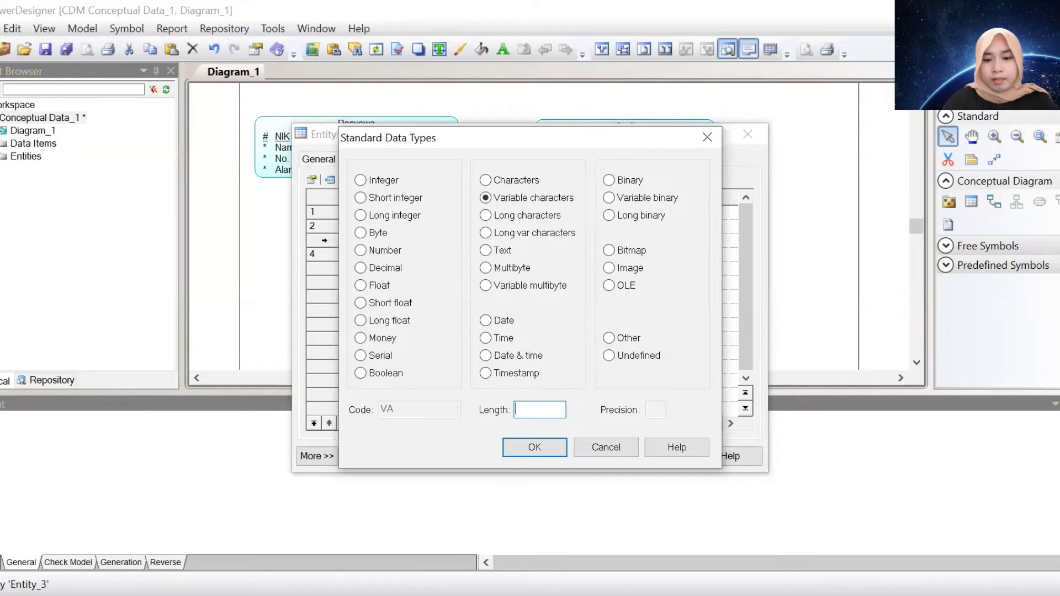
pyautogui.write('40')
pyautogui.press('BackSpace')
pyautogui.press('BackSpace')
pyautogui.write('50')
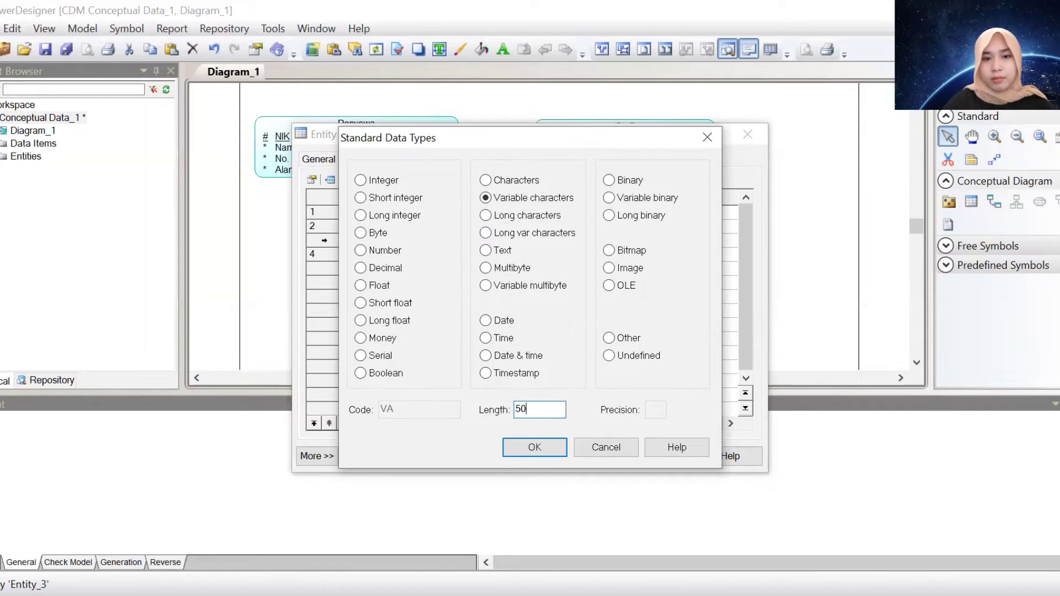
pyautogui.press('Return')
# Set Kondisi Alat to Variable characters with length 50
pyautogui.click(462, 254)
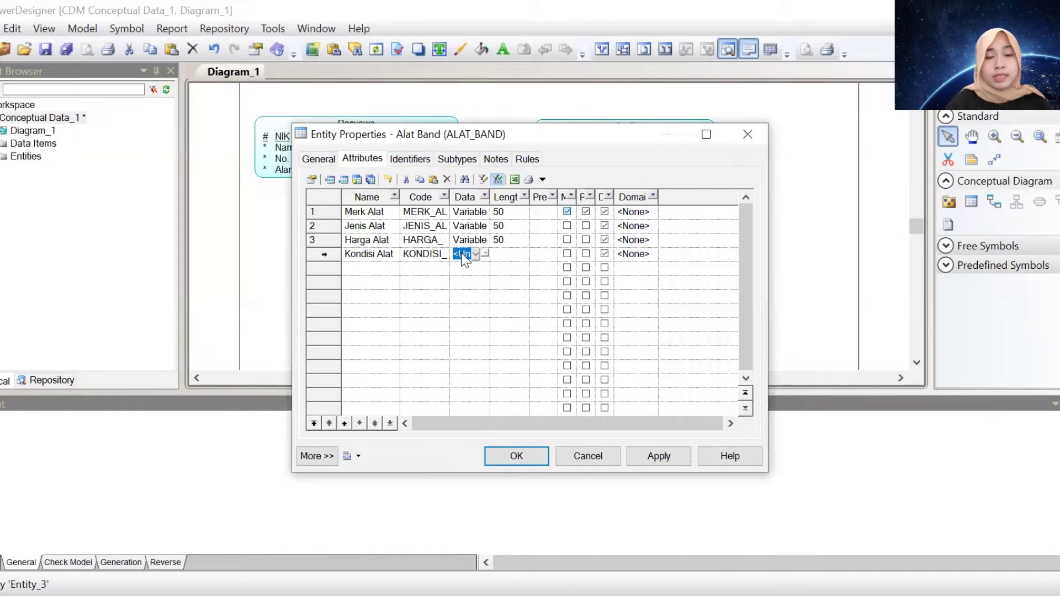
pyautogui.click(462, 253)
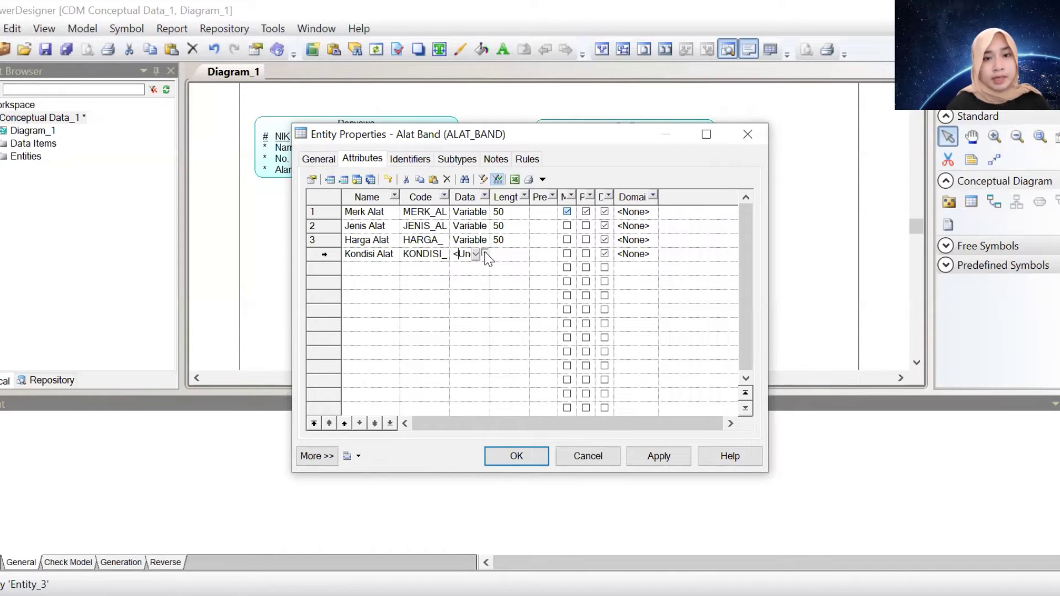
pyautogui.click(485, 254)
pyautogui.click(510, 198)
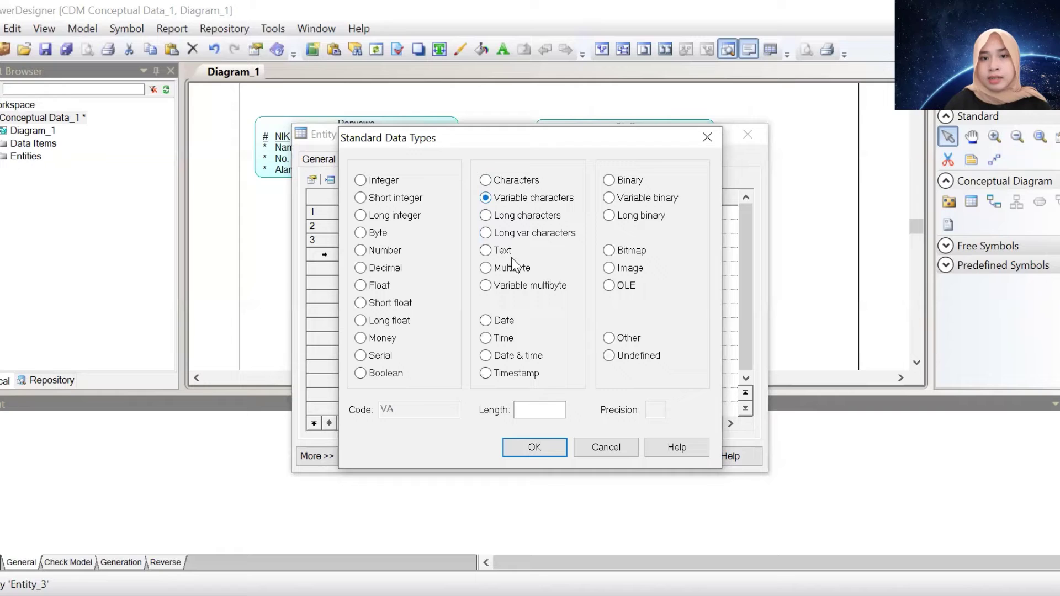
pyautogui.click(550, 411)
pyautogui.write('50')
pyautogui.press('Return')
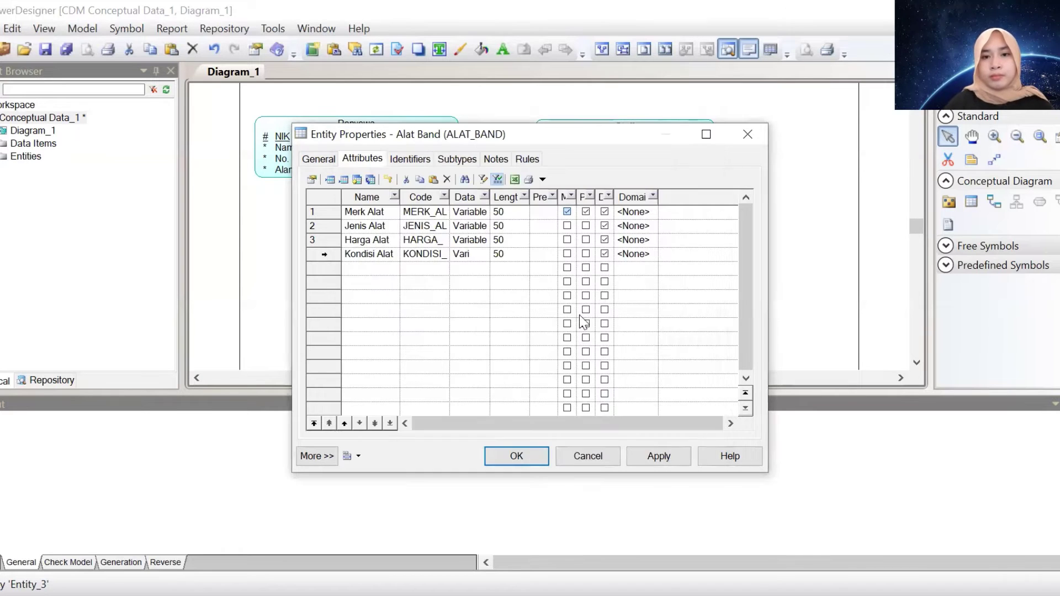
# Mark Jenis Alat, Harga Alat and Kondisi Alat mandatory and save the entity
pyautogui.click(567, 226)
pyautogui.click(567, 240)
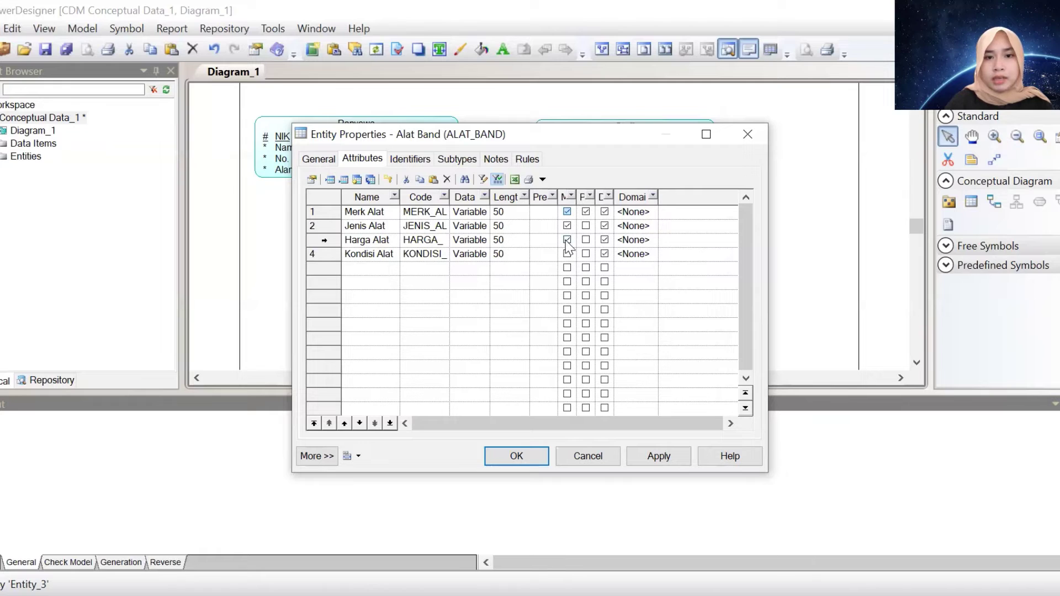
pyautogui.click(567, 253)
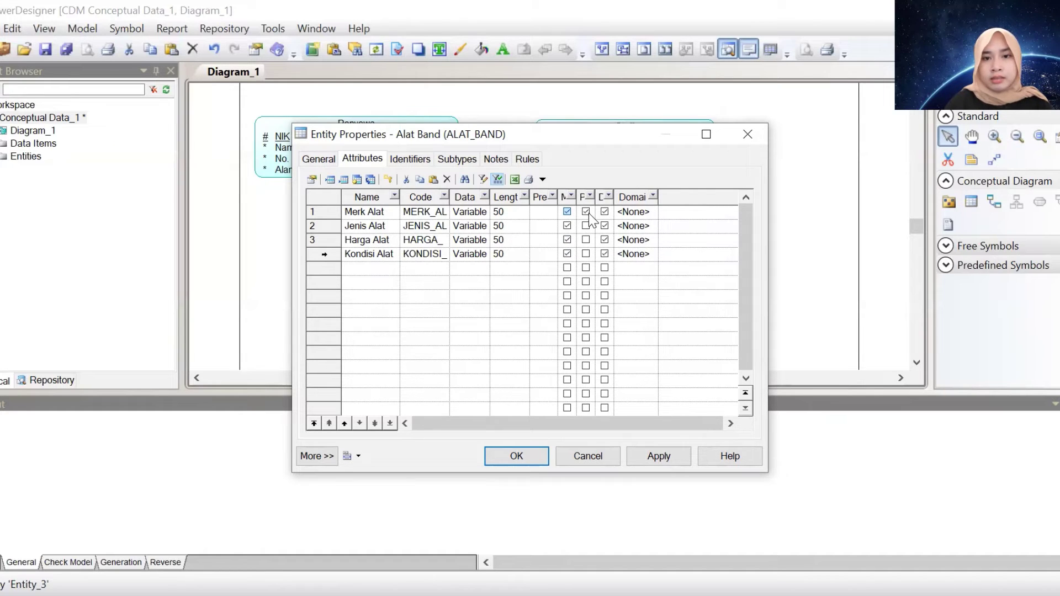
pyautogui.click(514, 455)
# Place a new entity on the diagram and name it Nota
pyautogui.click(357, 285)
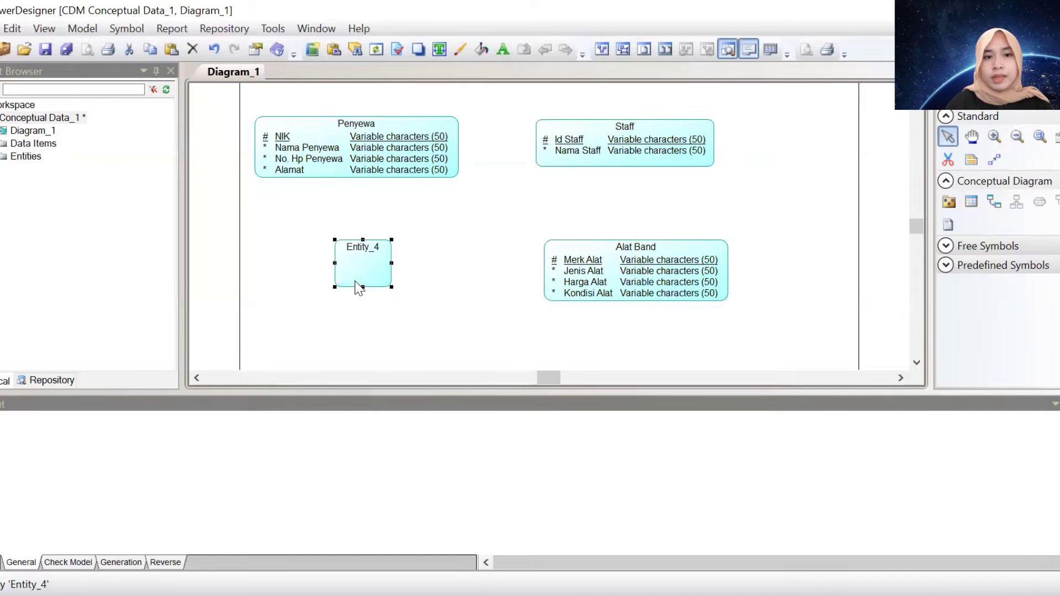
pyautogui.doubleClick(358, 286)
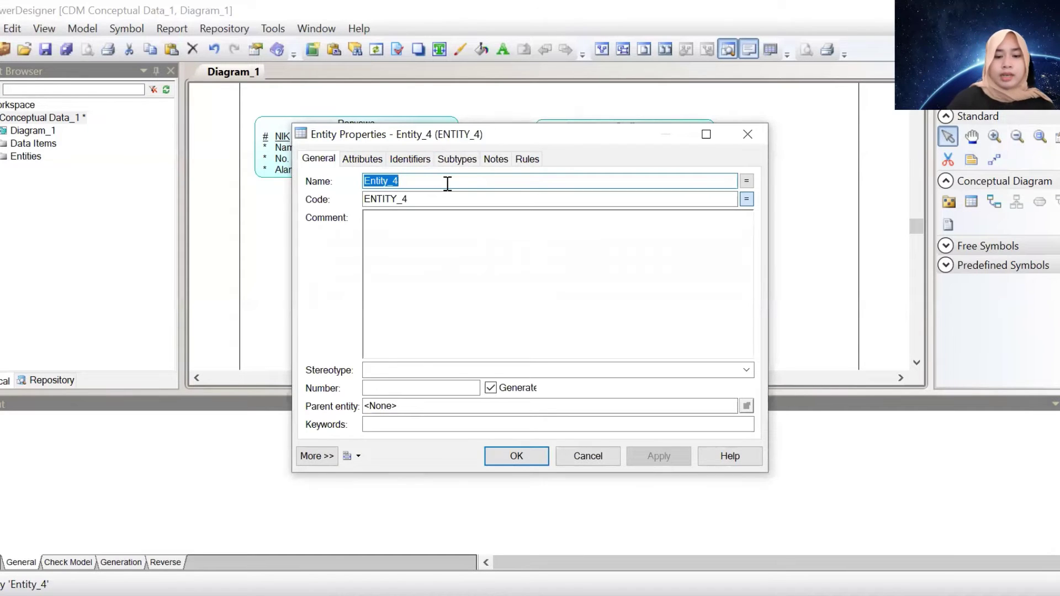
pyautogui.write('Nota')
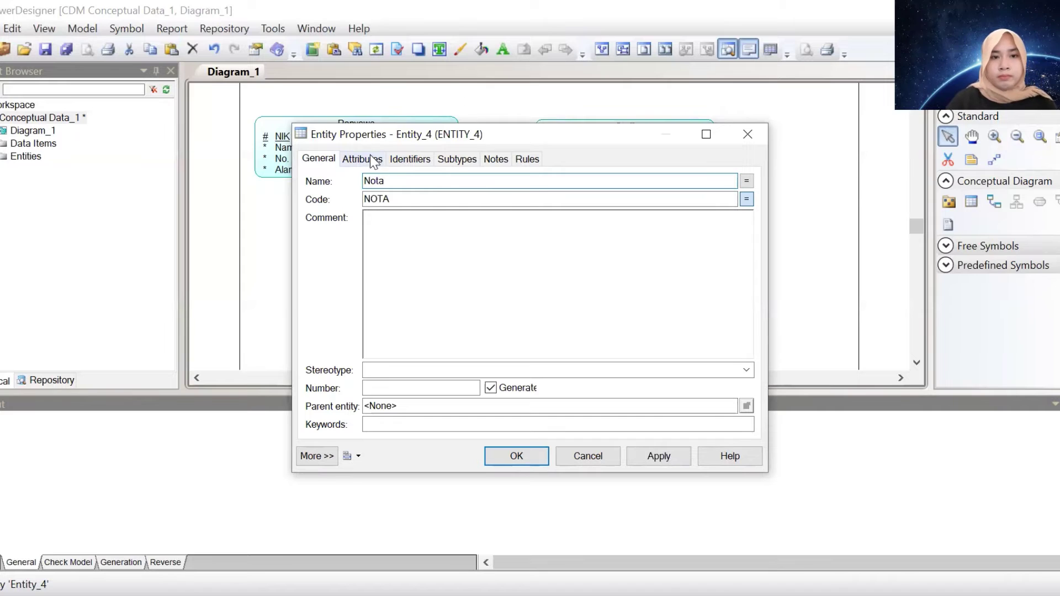
pyautogui.click(372, 158)
# Add attributes Nomor Nota, Tanggal Bayar, Nominal and Tanggal Booking to Nota
pyautogui.click(386, 214)
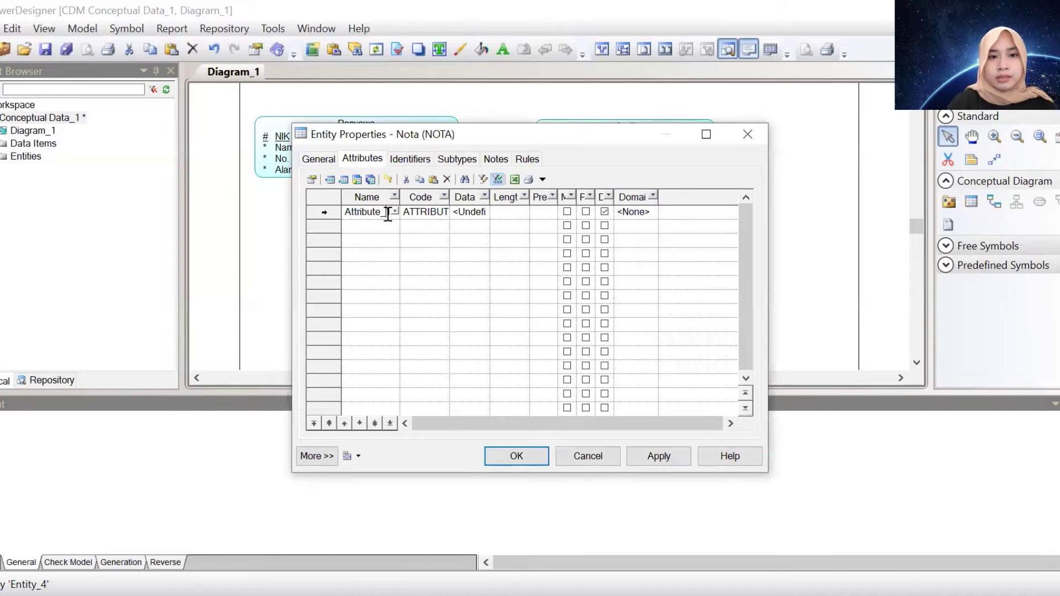
pyautogui.moveTo(343, 211); pyautogui.dragTo(390, 215)
pyautogui.click(352, 212)
pyautogui.write('No')
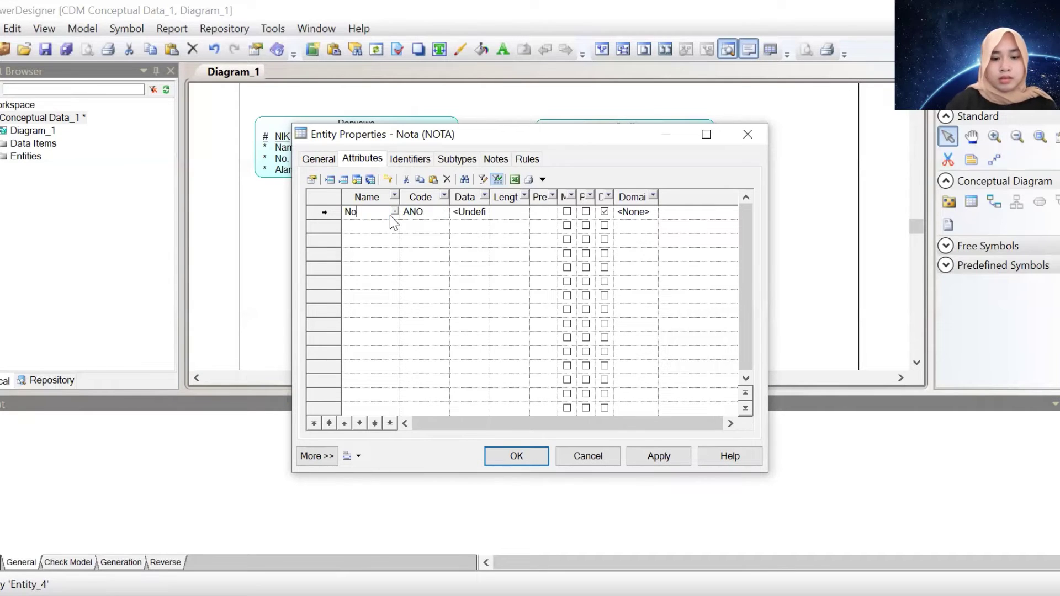
pyautogui.write('mor Nota')
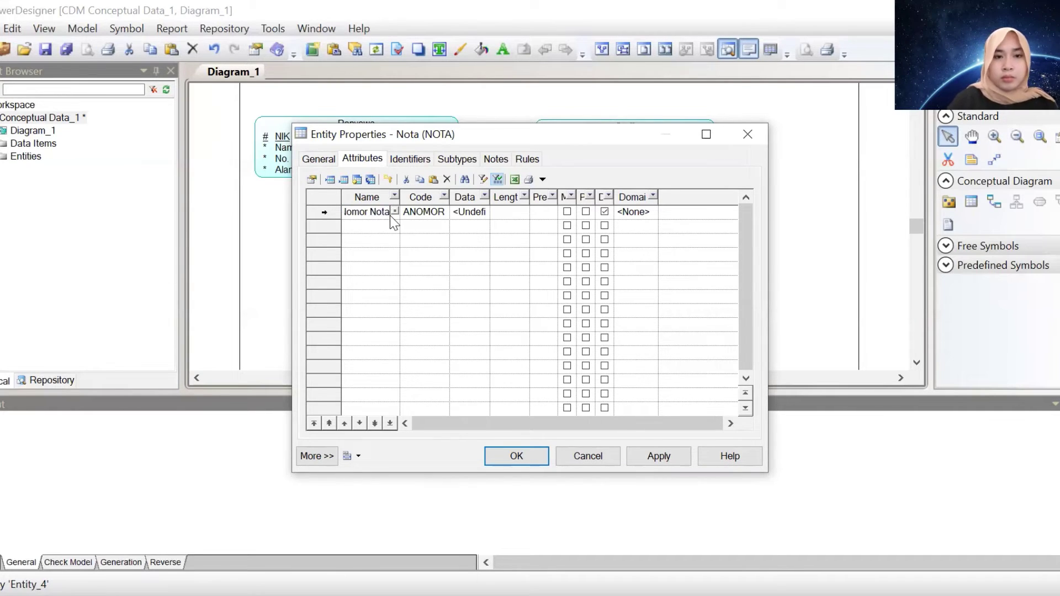
pyautogui.press('Return')
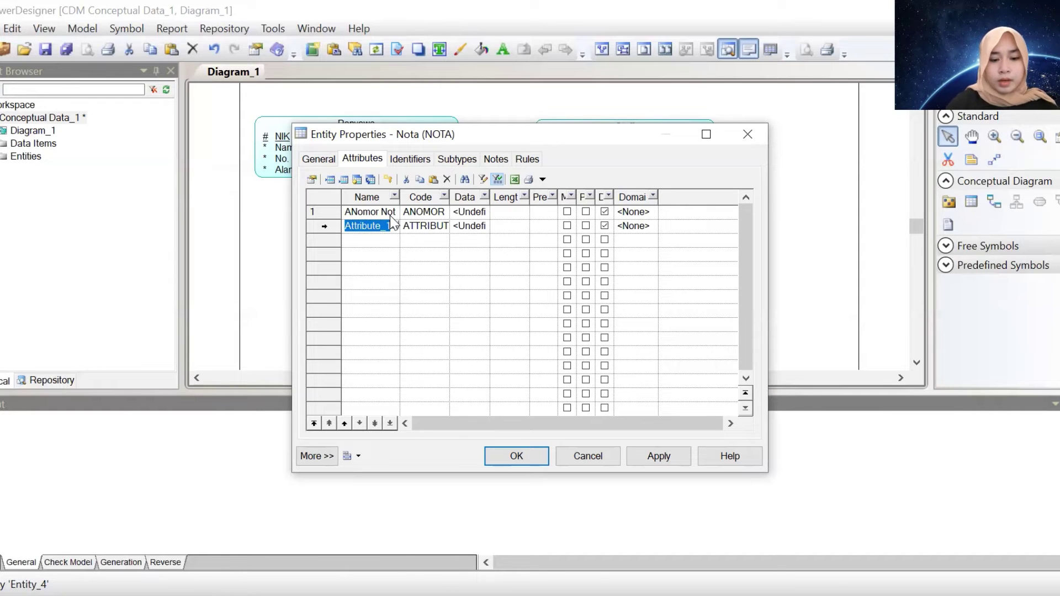
pyautogui.write('Tanggal B')
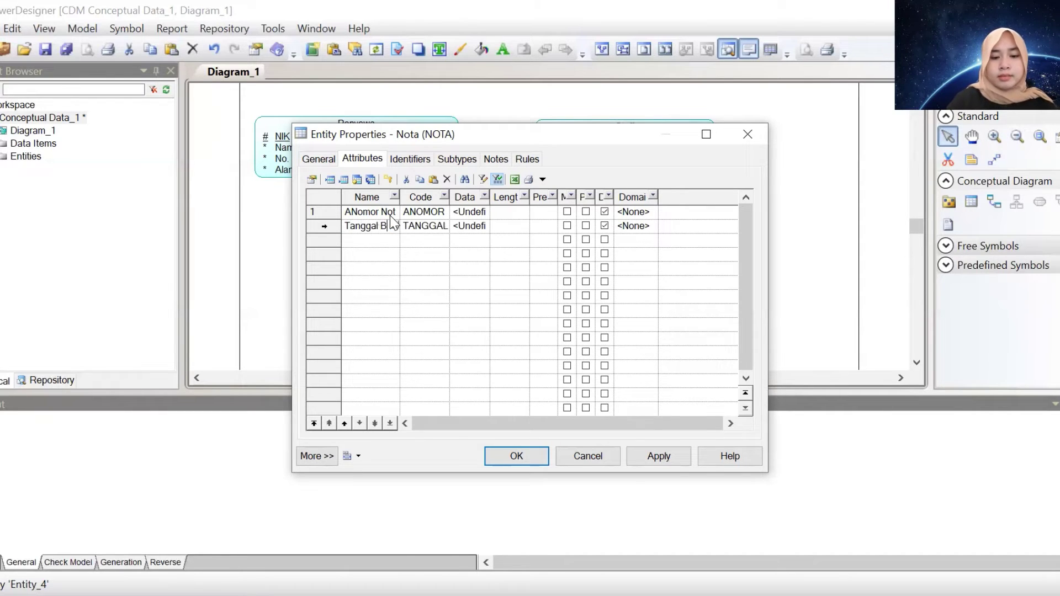
pyautogui.write('ayar')
pyautogui.press('Return')
pyautogui.write('Nom')
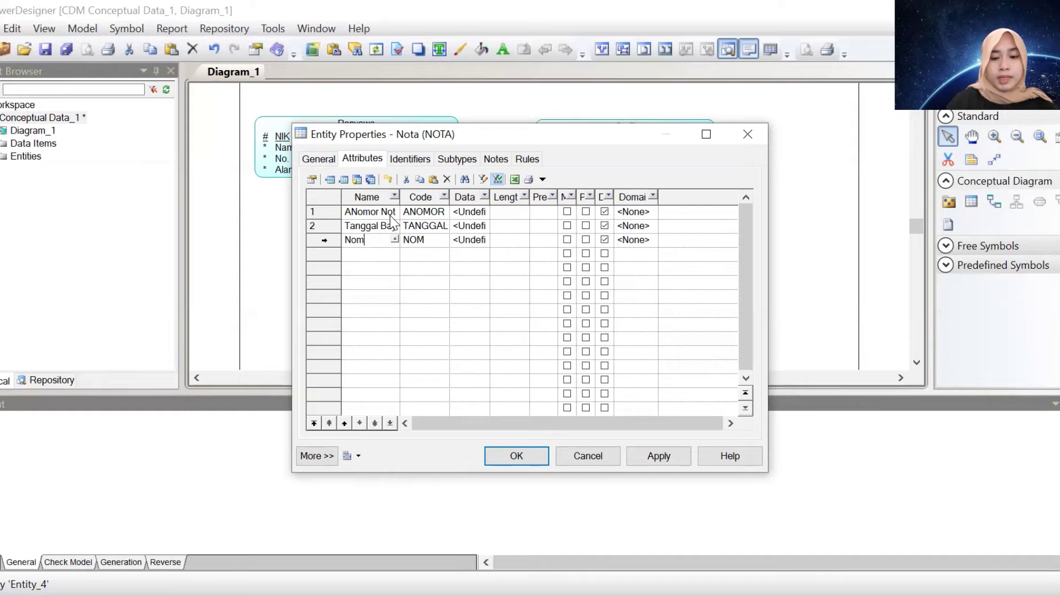
pyautogui.write('inal')
pyautogui.press('Return')
pyautogui.write('H')
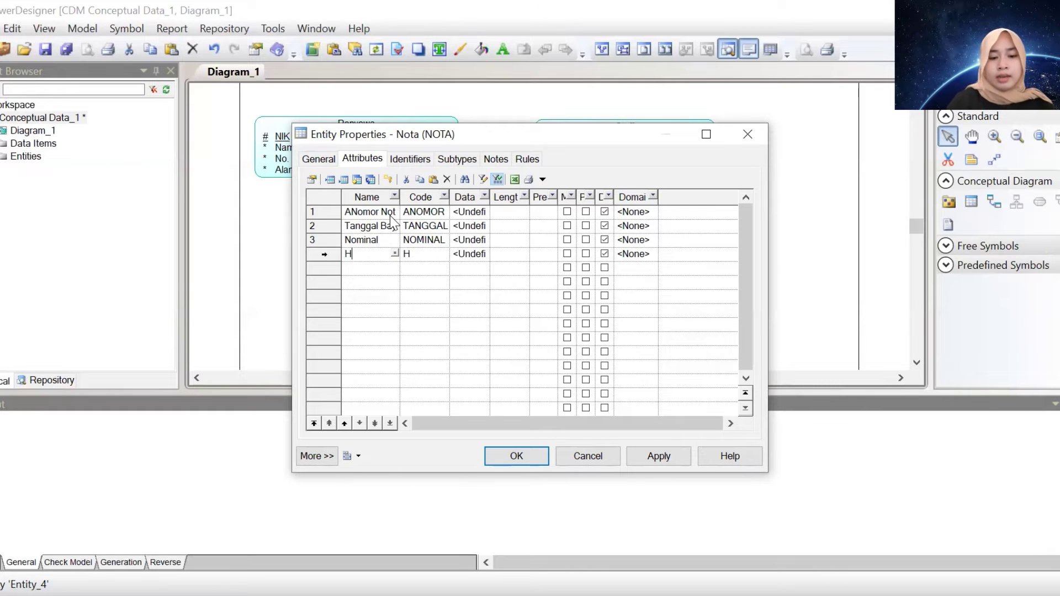
pyautogui.press('BackSpace')
pyautogui.write('Tangg')
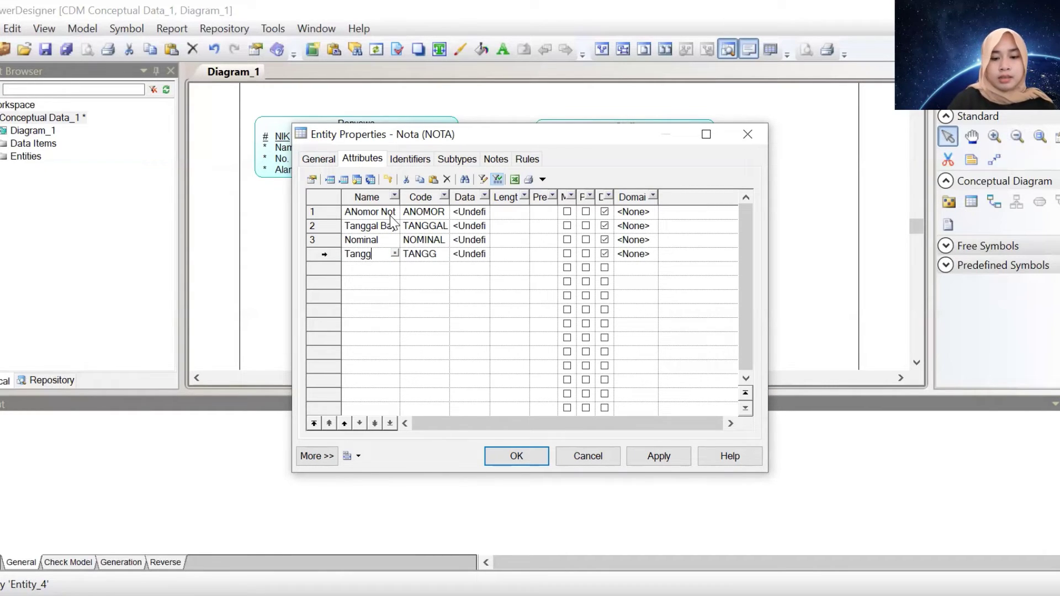
pyautogui.write('al Booking')
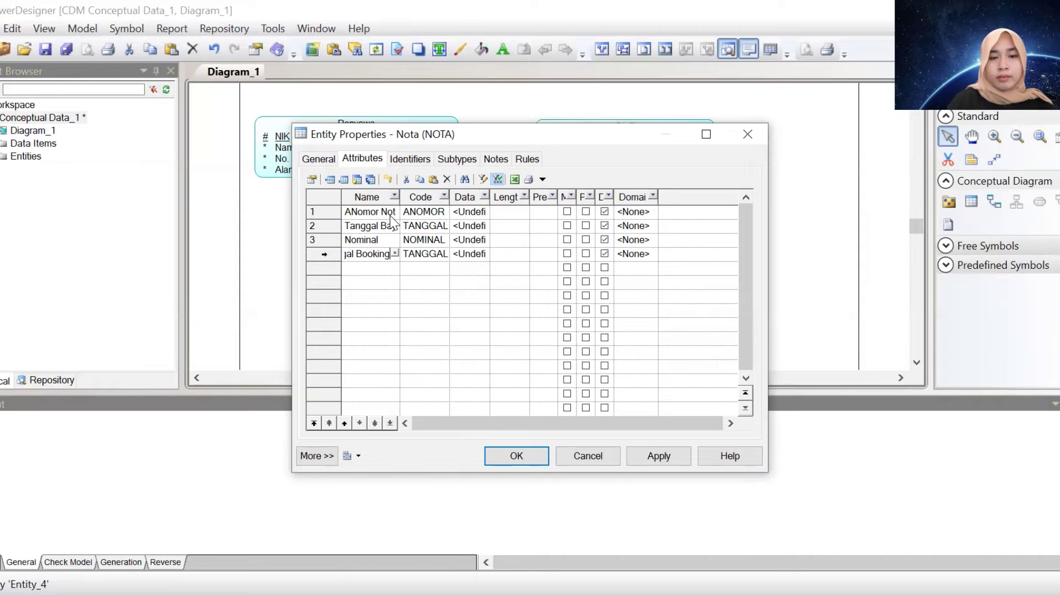
pyautogui.click(485, 212)
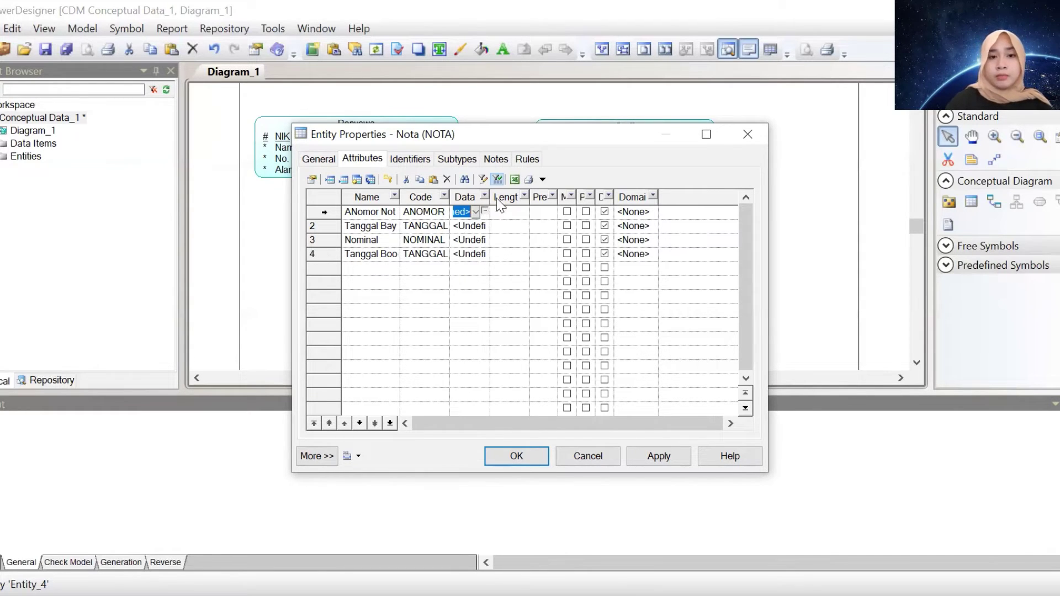
# Set Nomor Nota and Tanggal Bayar to Variable characters with length 50
pyautogui.click(485, 211)
pyautogui.click(496, 198)
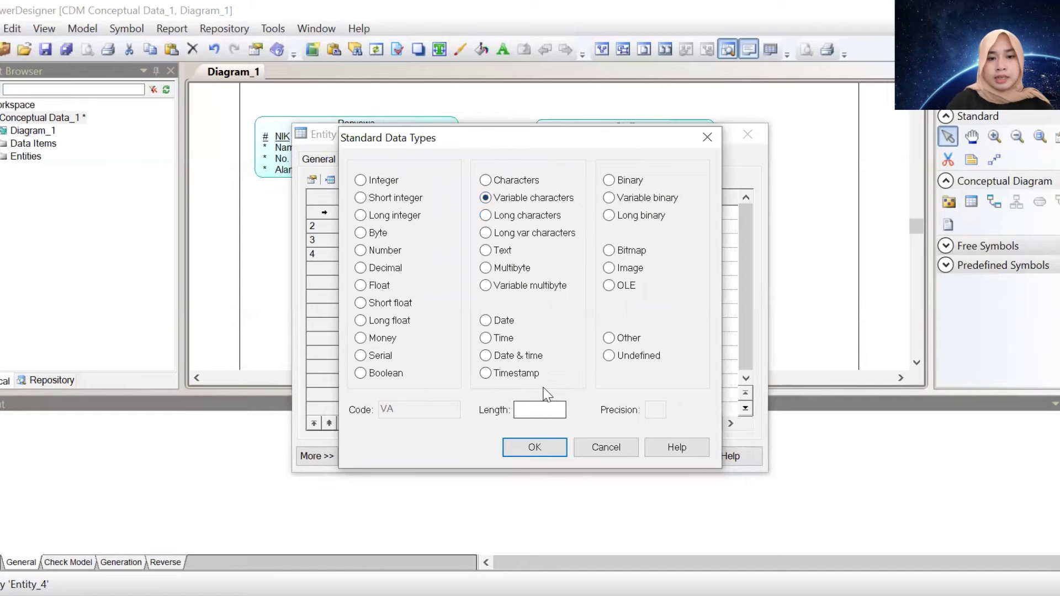
pyautogui.click(538, 409)
pyautogui.write('50')
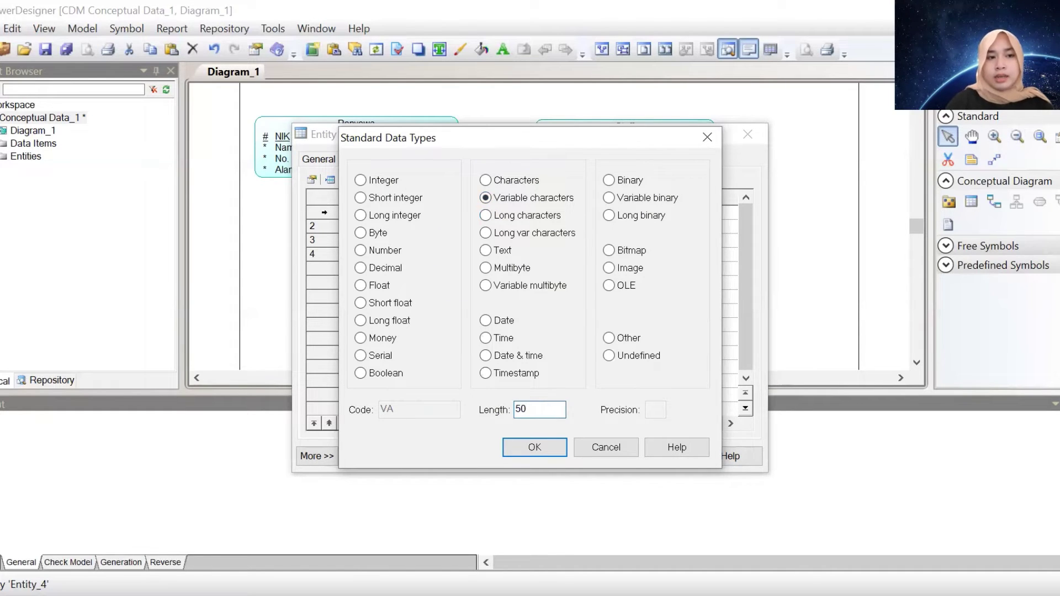
pyautogui.press('Return')
pyautogui.click(473, 226)
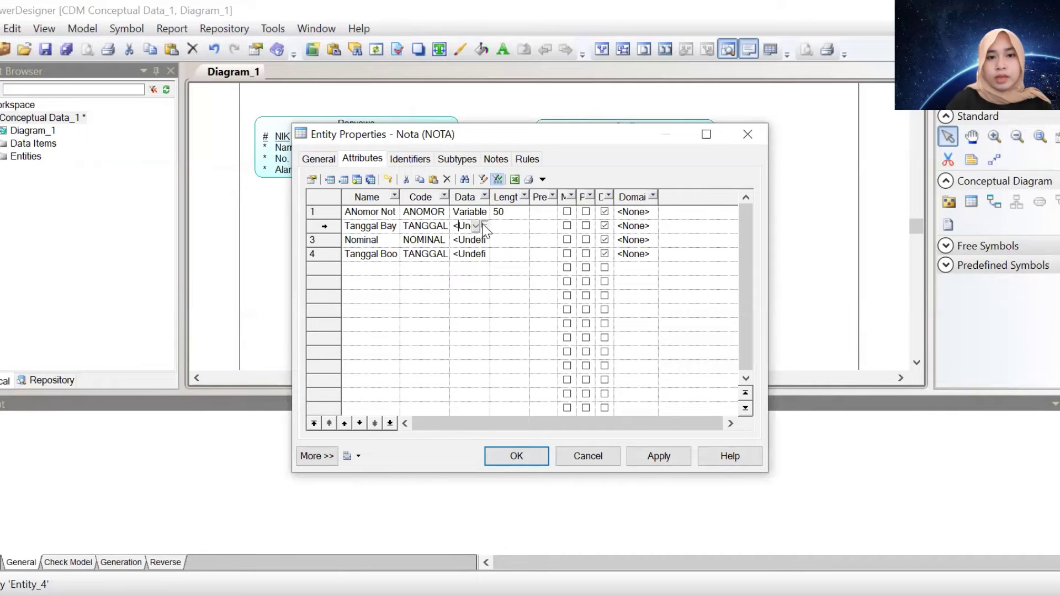
pyautogui.click(485, 225)
pyautogui.click(511, 197)
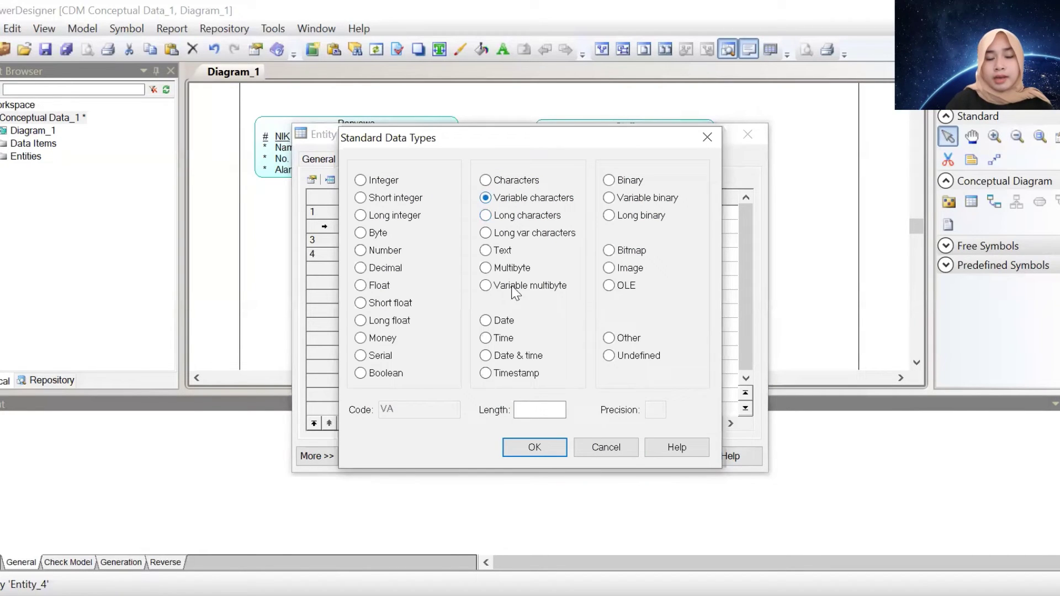
pyautogui.click(533, 411)
pyautogui.write('0')
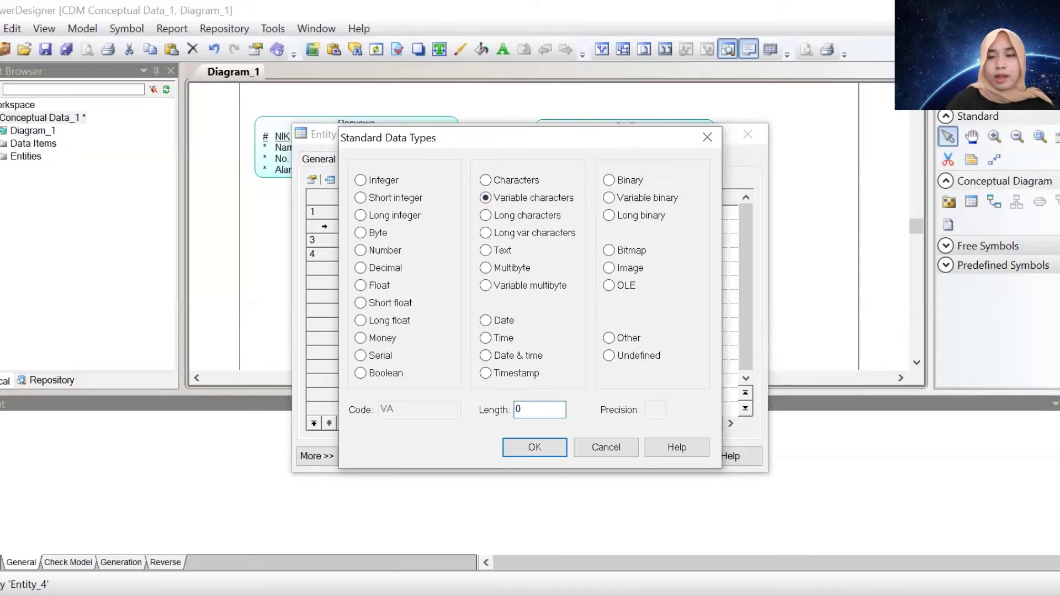
pyautogui.press('BackSpace')
pyautogui.write('50')
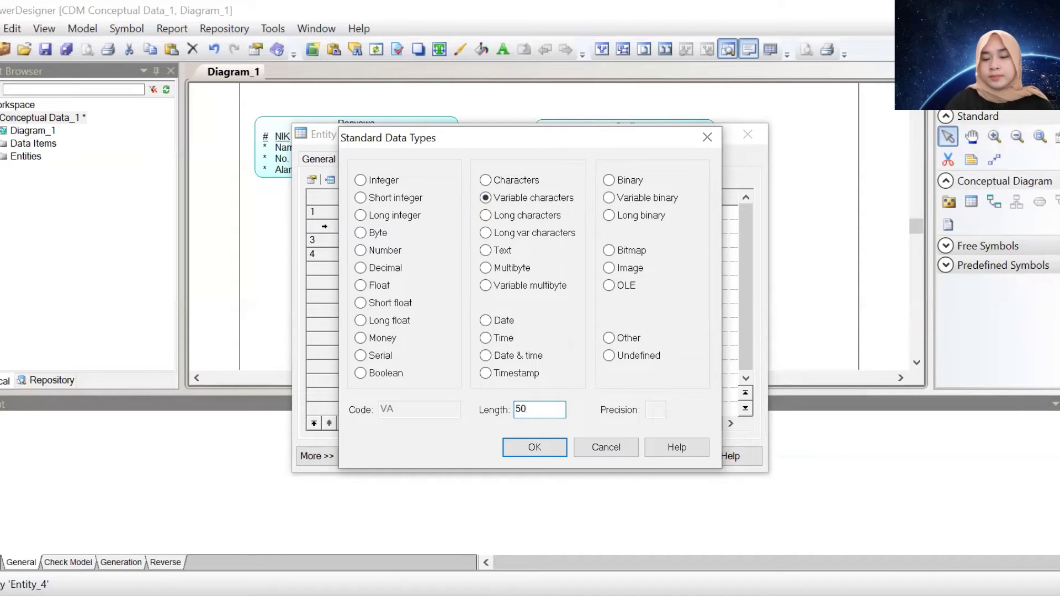
pyautogui.click(534, 447)
# Set Nominal and Tanggal Booking to Variable characters with length 50
pyautogui.click(459, 240)
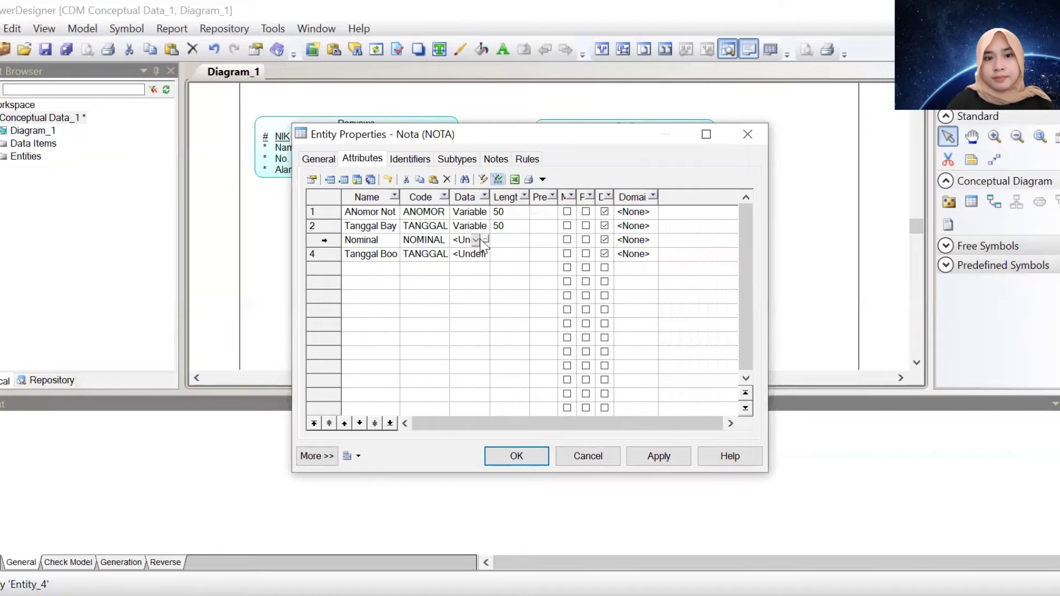
pyautogui.click(475, 240)
pyautogui.click(485, 243)
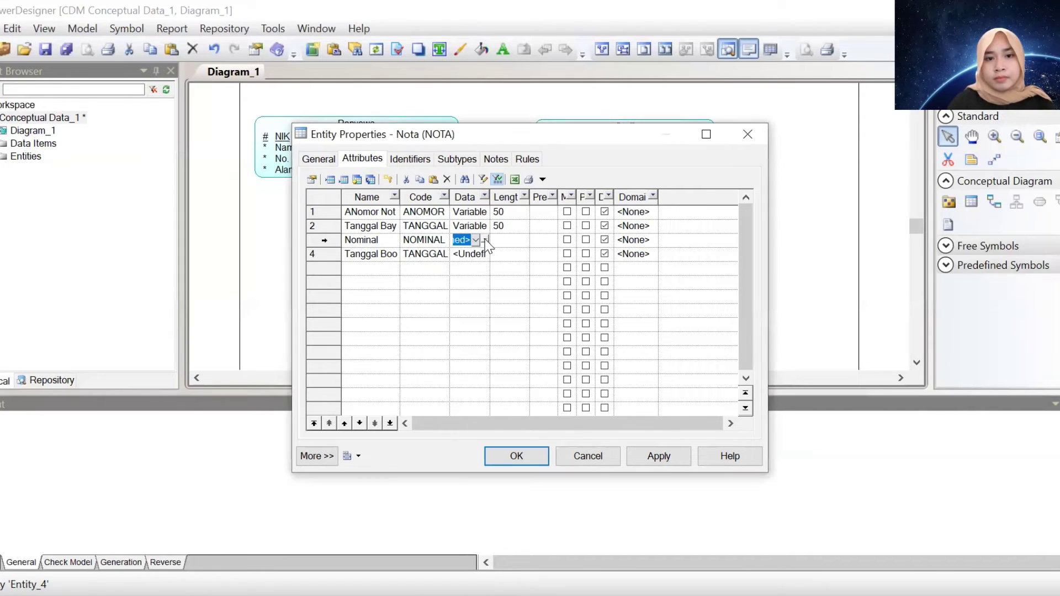
pyautogui.click(485, 243)
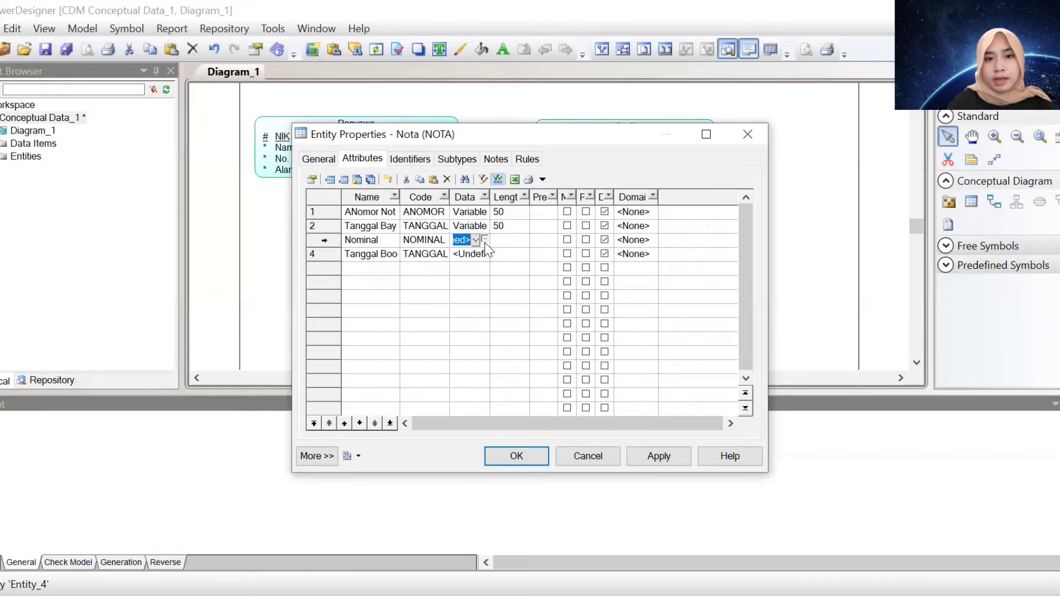
pyautogui.click(485, 198)
pyautogui.click(534, 409)
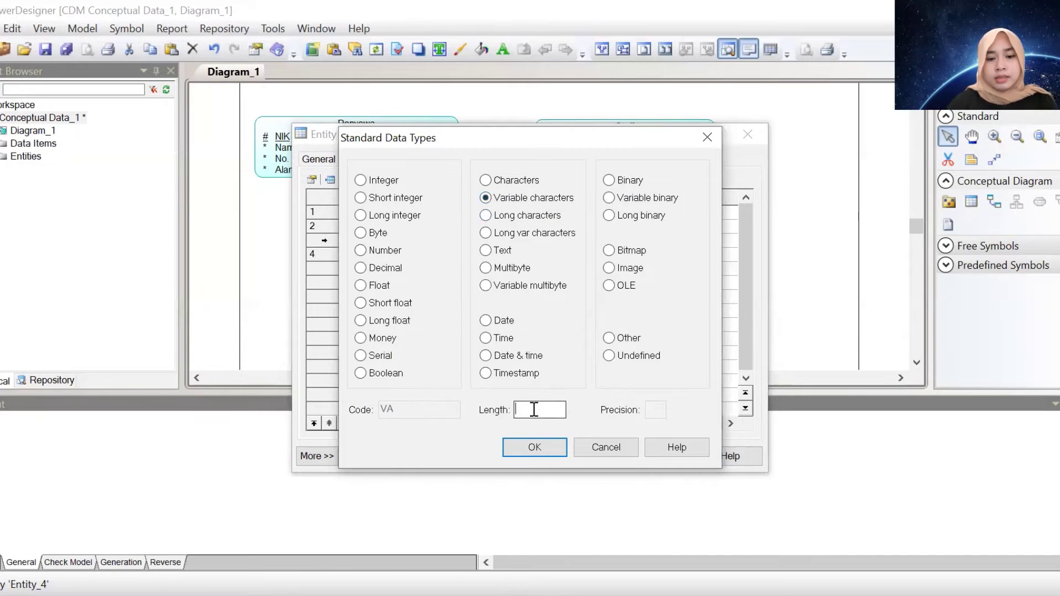
pyautogui.write('50')
pyautogui.press('Return')
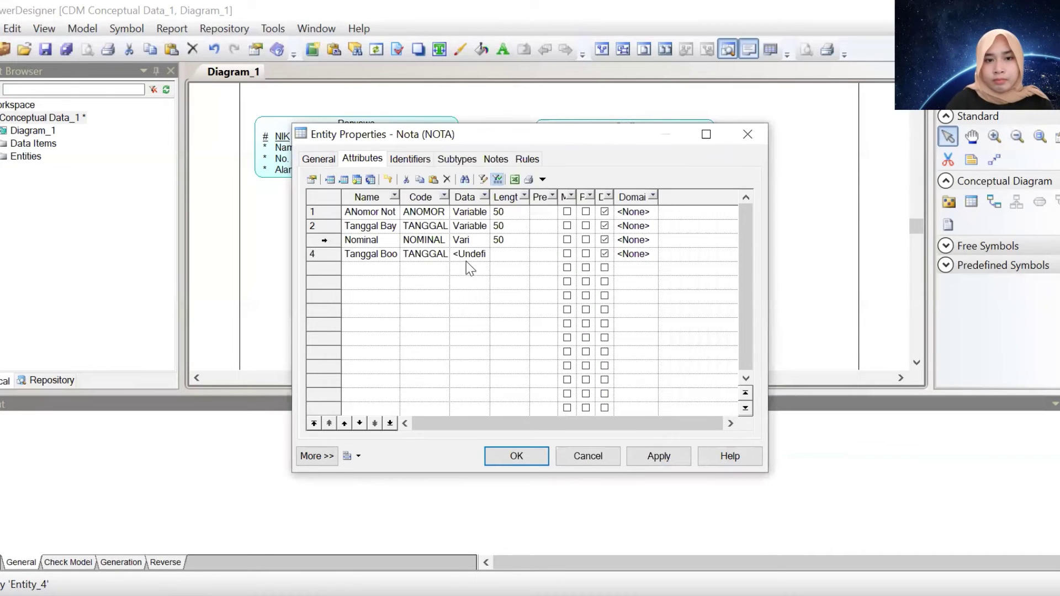
pyautogui.click(468, 259)
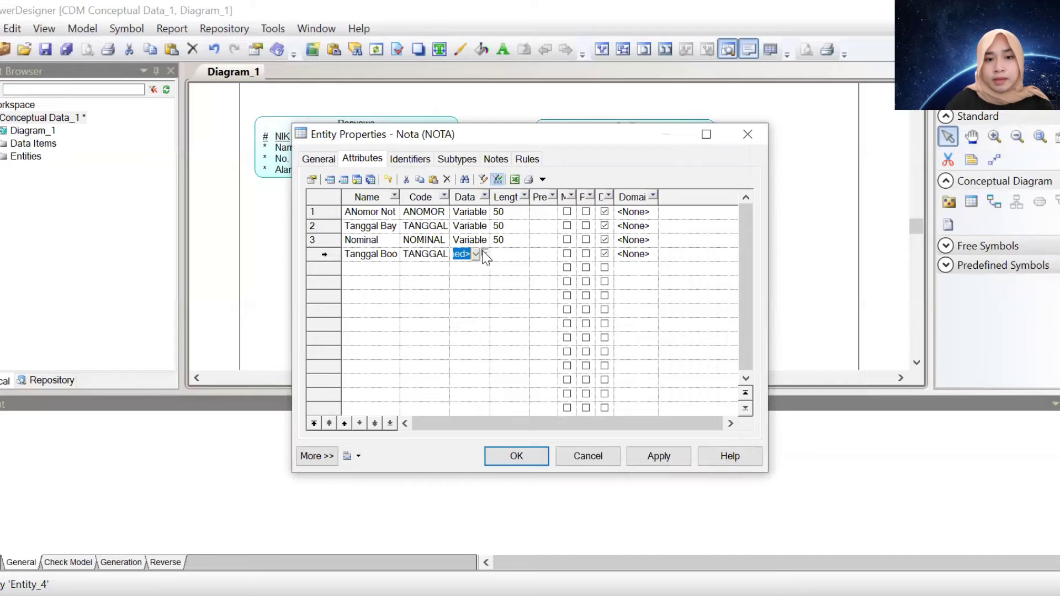
pyautogui.click(486, 254)
pyautogui.click(519, 202)
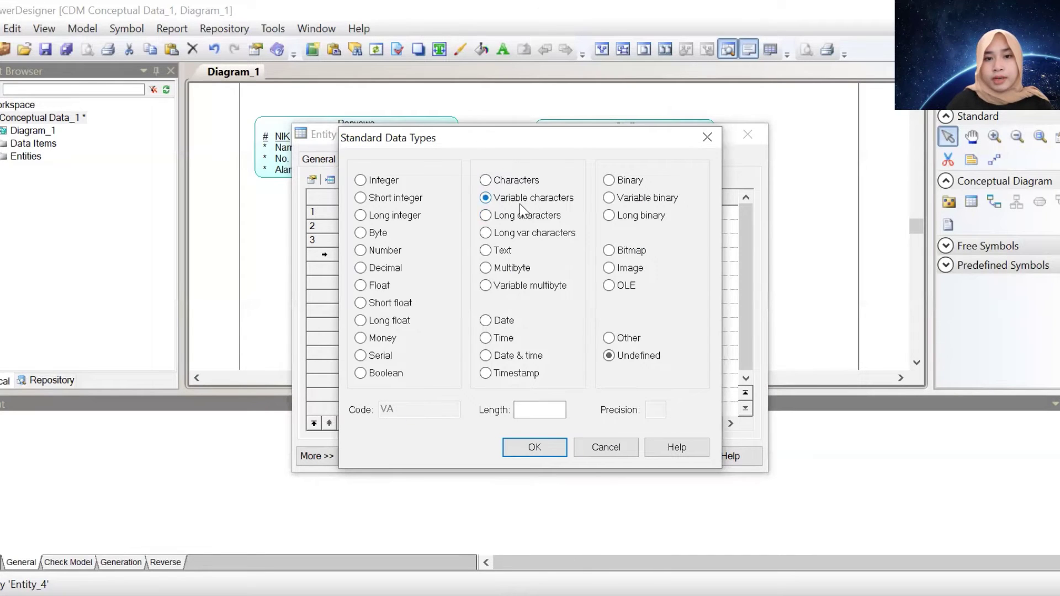
pyautogui.click(557, 411)
pyautogui.write('50')
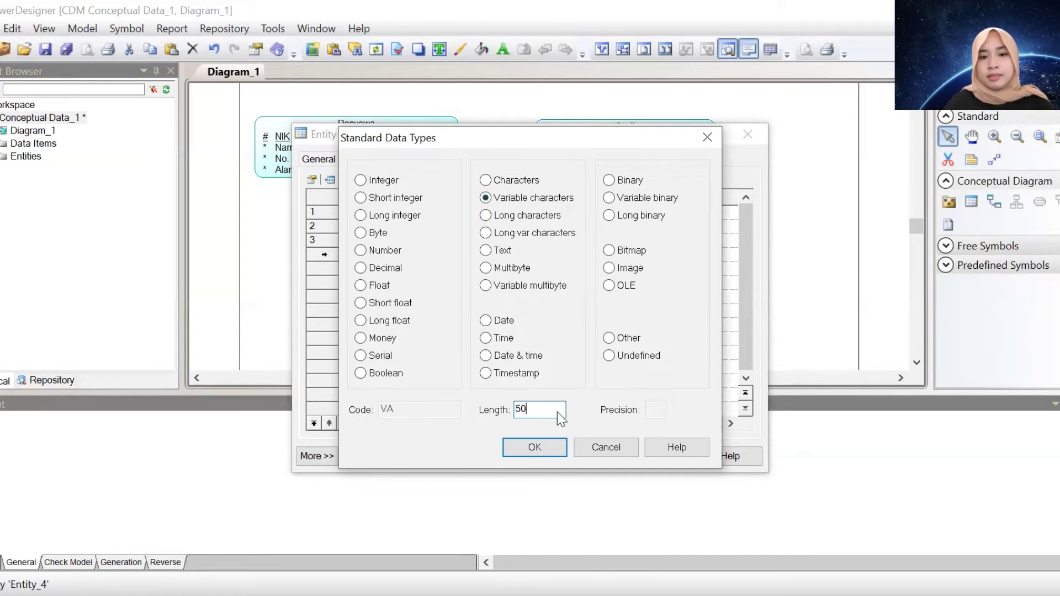
pyautogui.press('Return')
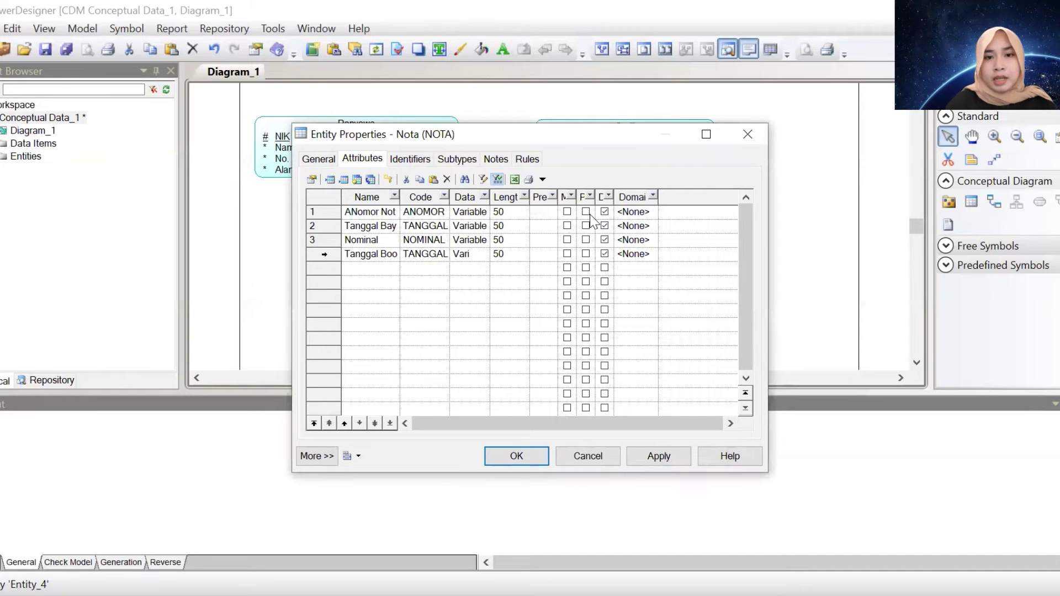
# Make Nomor Nota the identifier, mark Tanggal Bayar and Nominal mandatory, fix the name, and apply
pyautogui.click(591, 216)
pyautogui.click(585, 212)
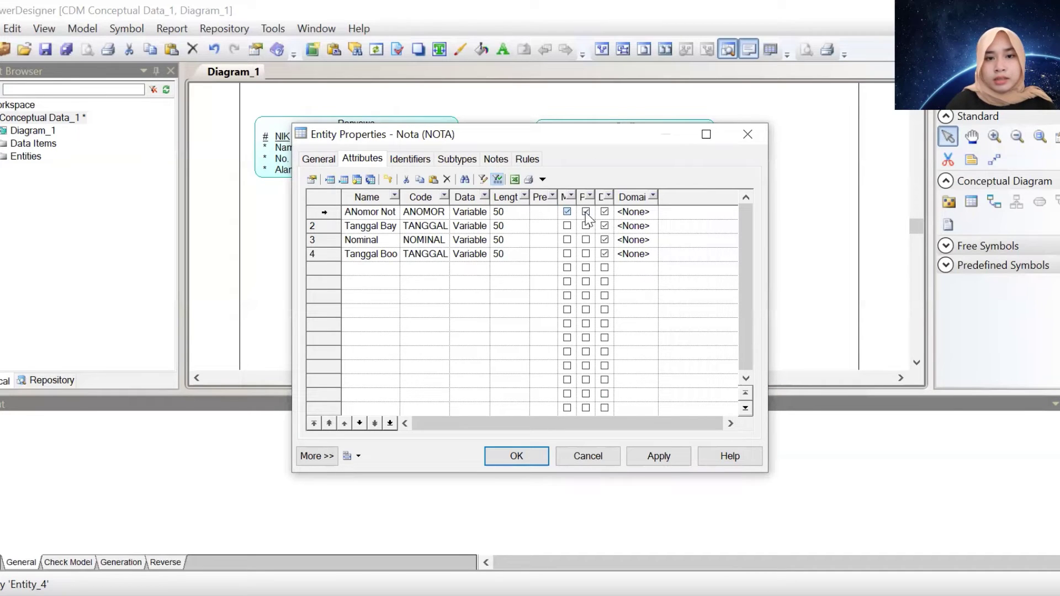
pyautogui.click(569, 231)
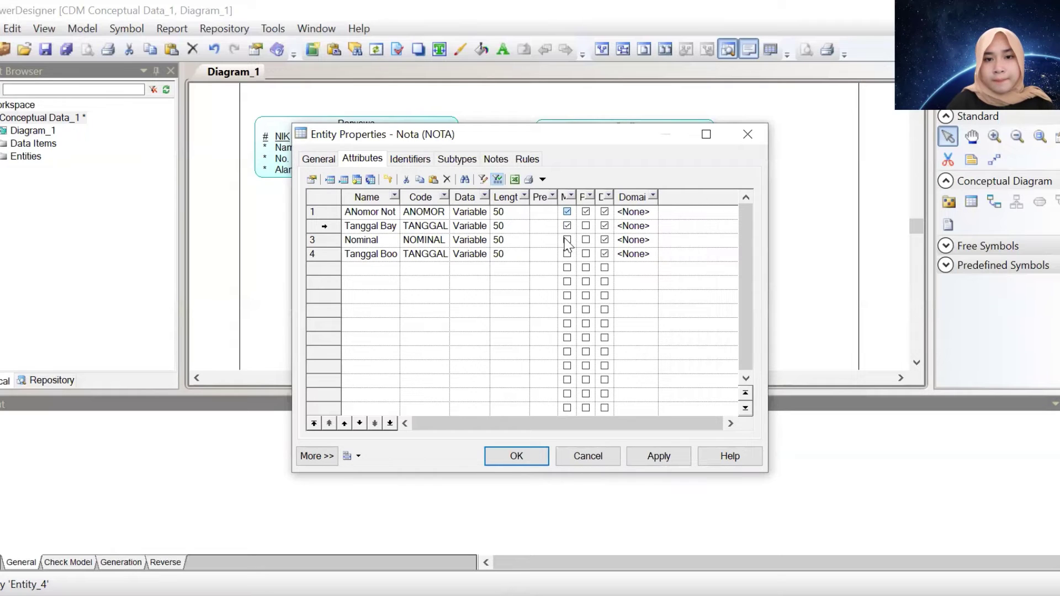
pyautogui.click(567, 241)
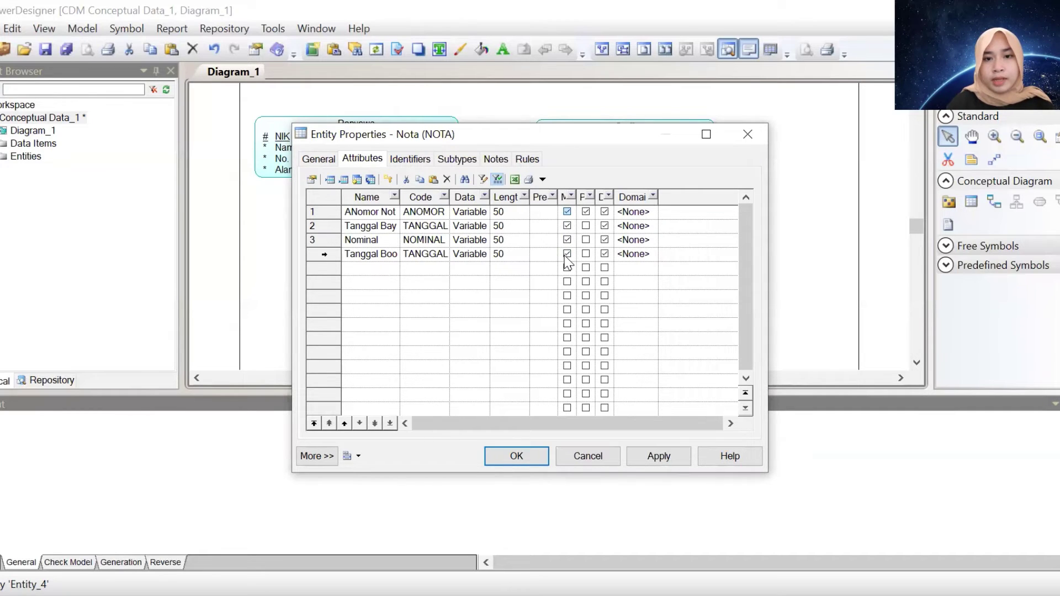
pyautogui.click(351, 213)
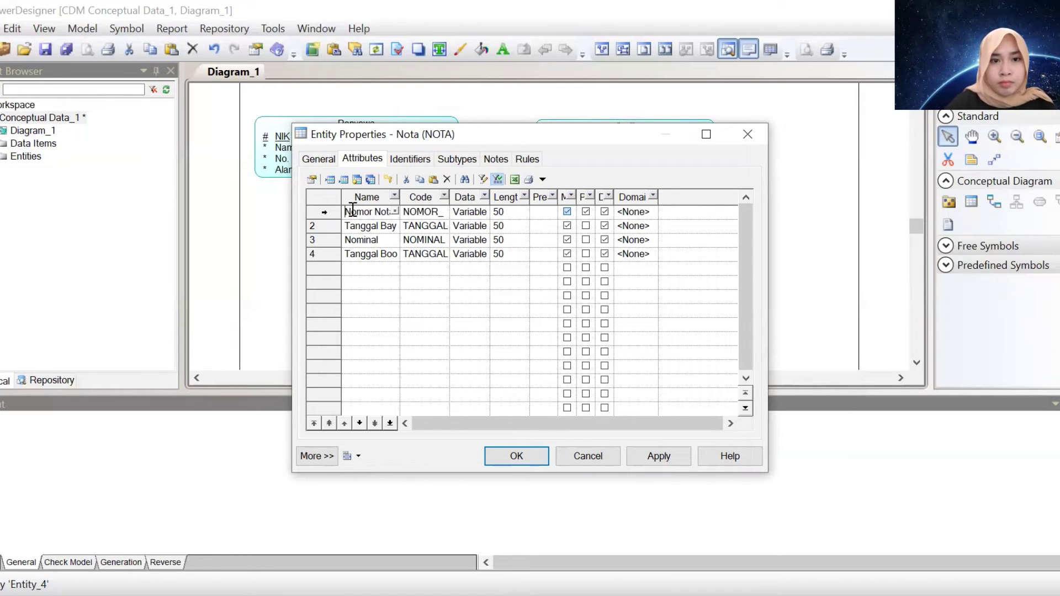
pyautogui.press('Return')
pyautogui.press('Return')
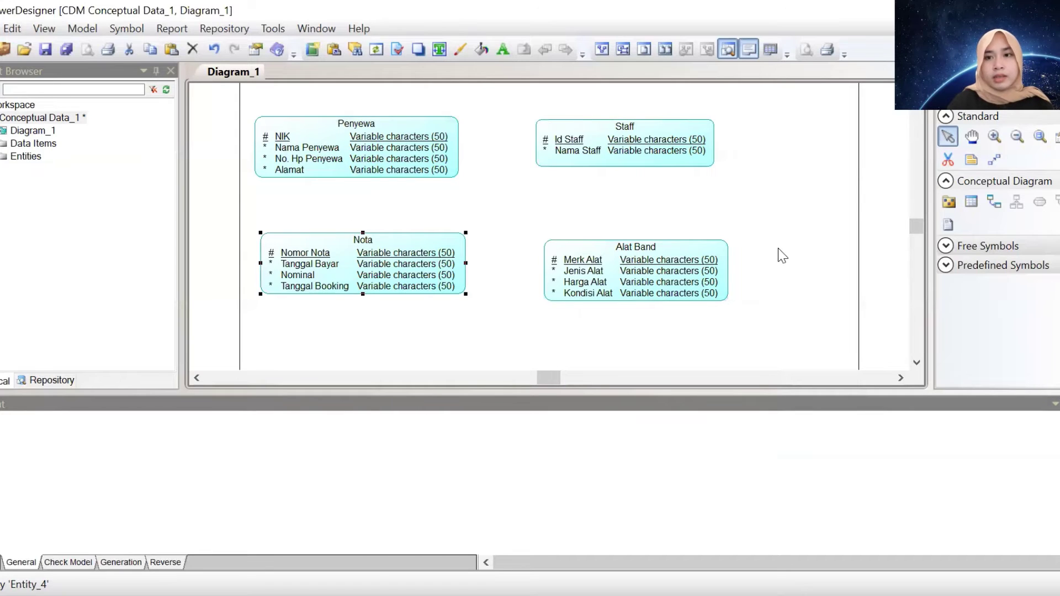
# Draw a relationship linking the Penyewa entity to Staff
pyautogui.click(775, 251)
pyautogui.click(1000, 205)
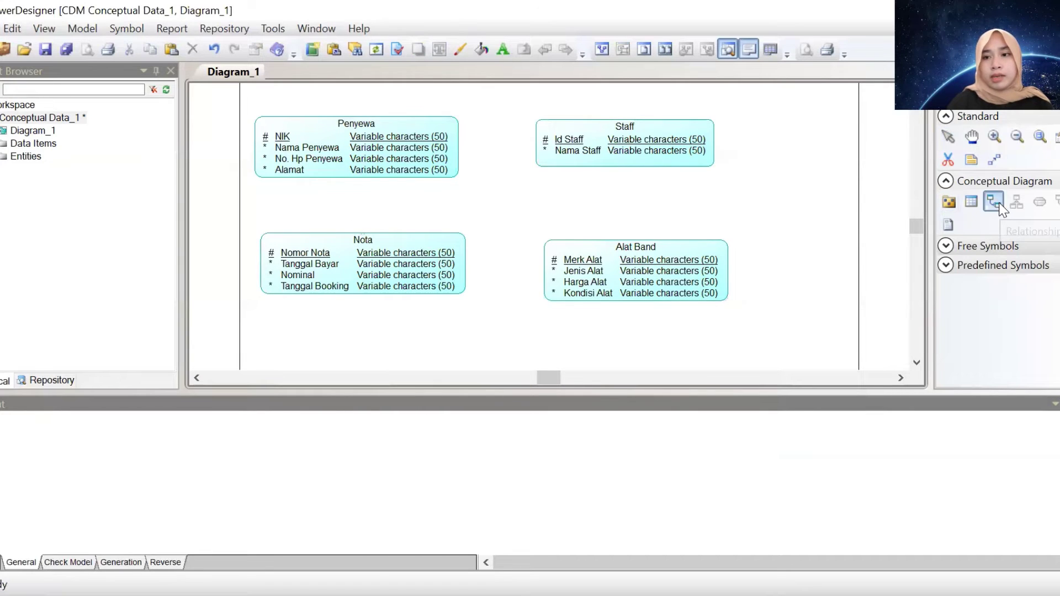
pyautogui.moveTo(428, 151); pyautogui.dragTo(446, 279)
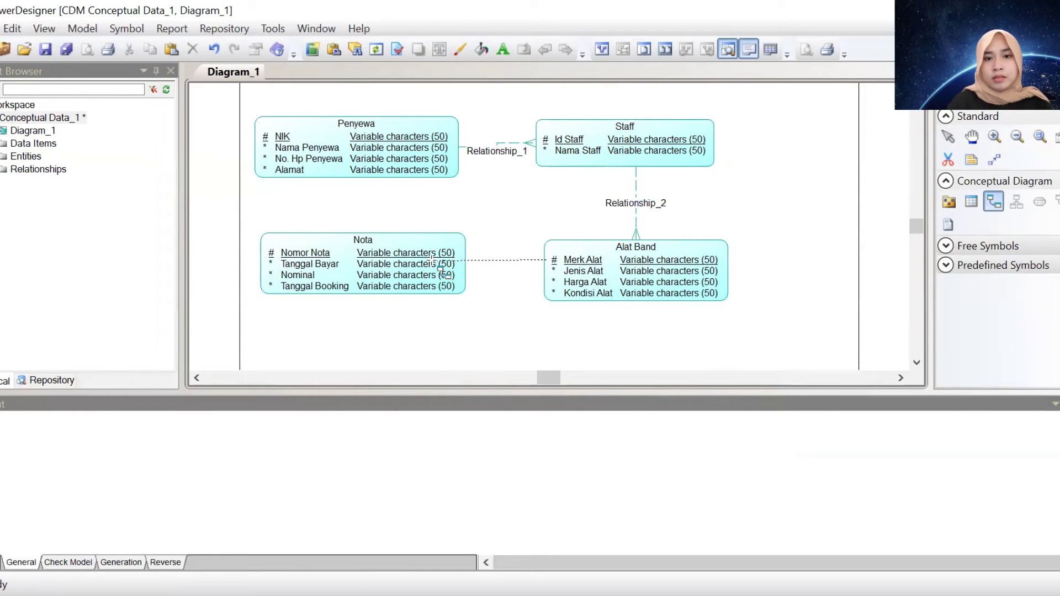
# Move the Staff and Alat Band entities further right
pyautogui.click(947, 137)
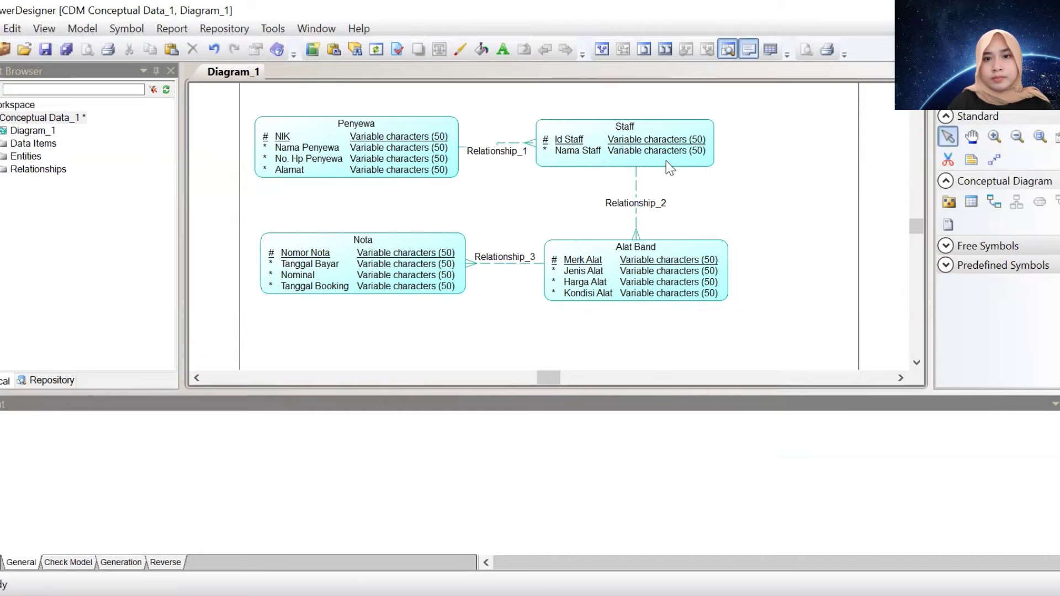
pyautogui.moveTo(667, 160); pyautogui.dragTo(735, 159)
pyautogui.moveTo(697, 277); pyautogui.dragTo(748, 286)
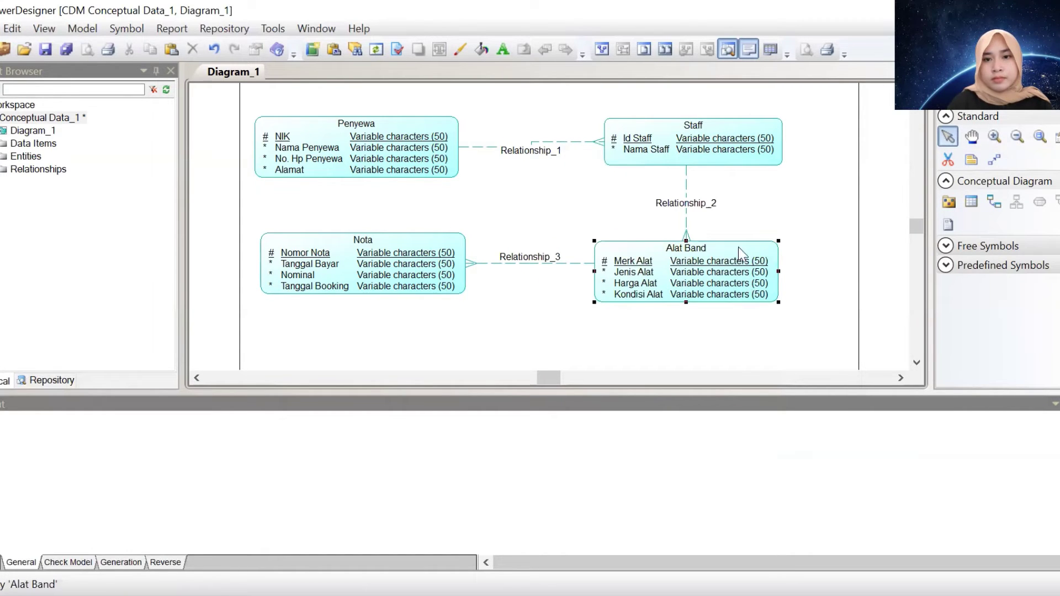
pyautogui.click(550, 155)
# Rename Relationship_1 to Mendatangai and make it many-to-one
pyautogui.doubleClick(550, 155)
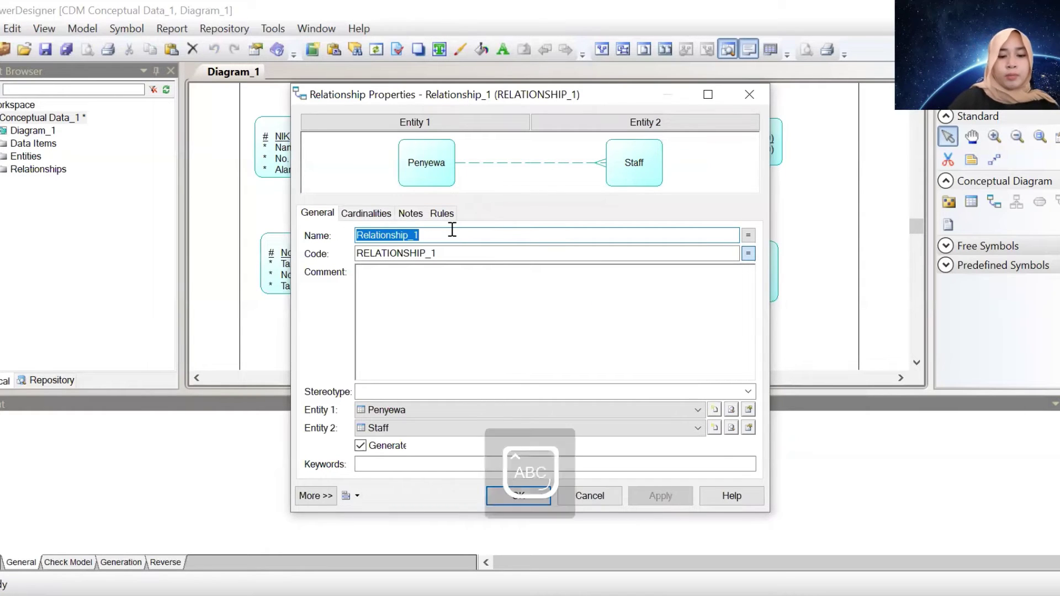
pyautogui.write('Mendatangai')
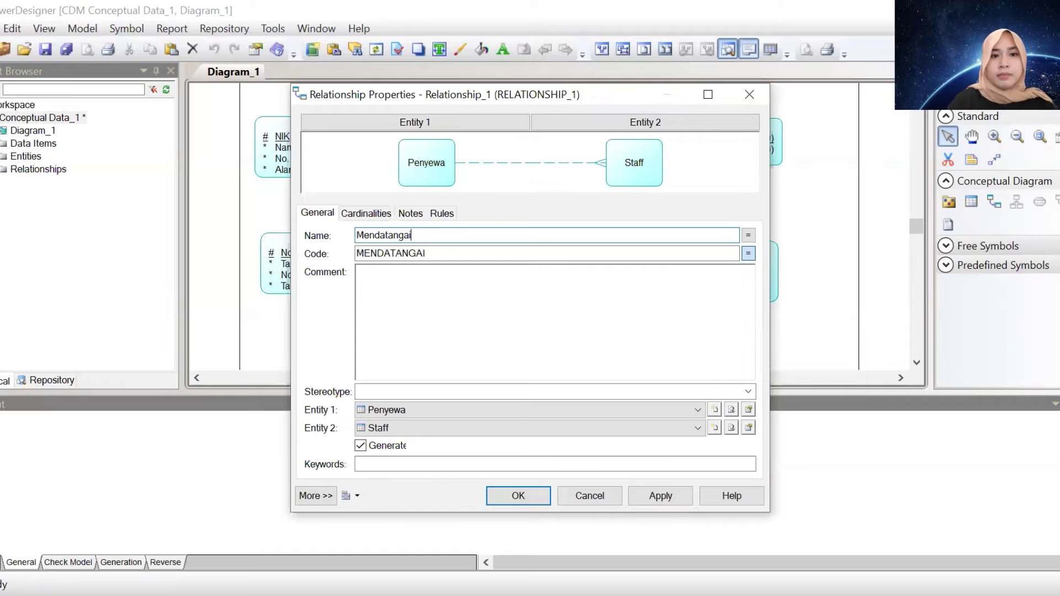
pyautogui.click(356, 216)
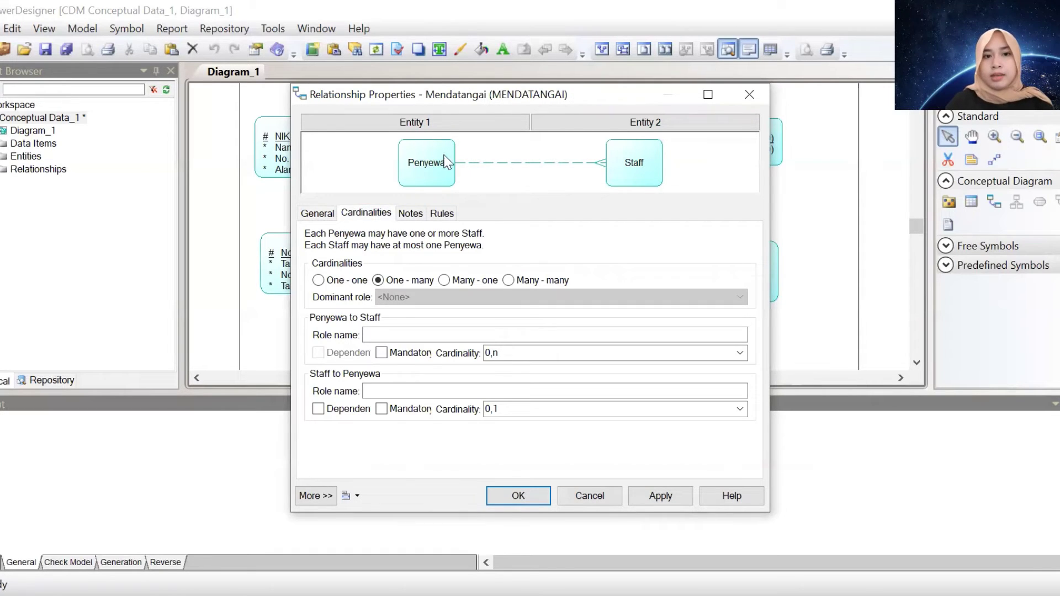
pyautogui.click(445, 281)
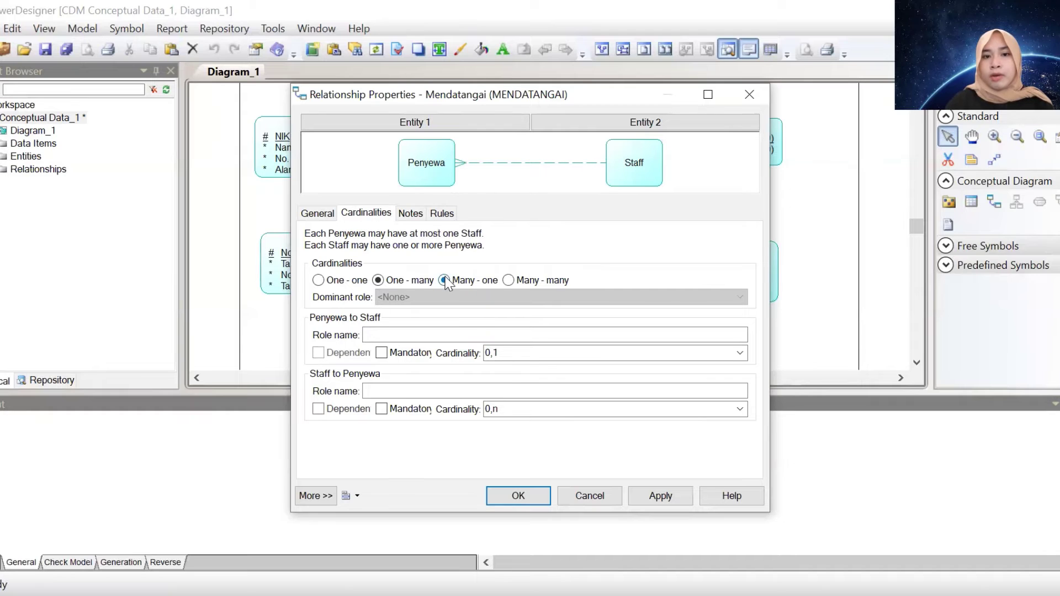
pyautogui.click(519, 496)
# Rename Relationship_2 to Menunjukkan
pyautogui.doubleClick(672, 206)
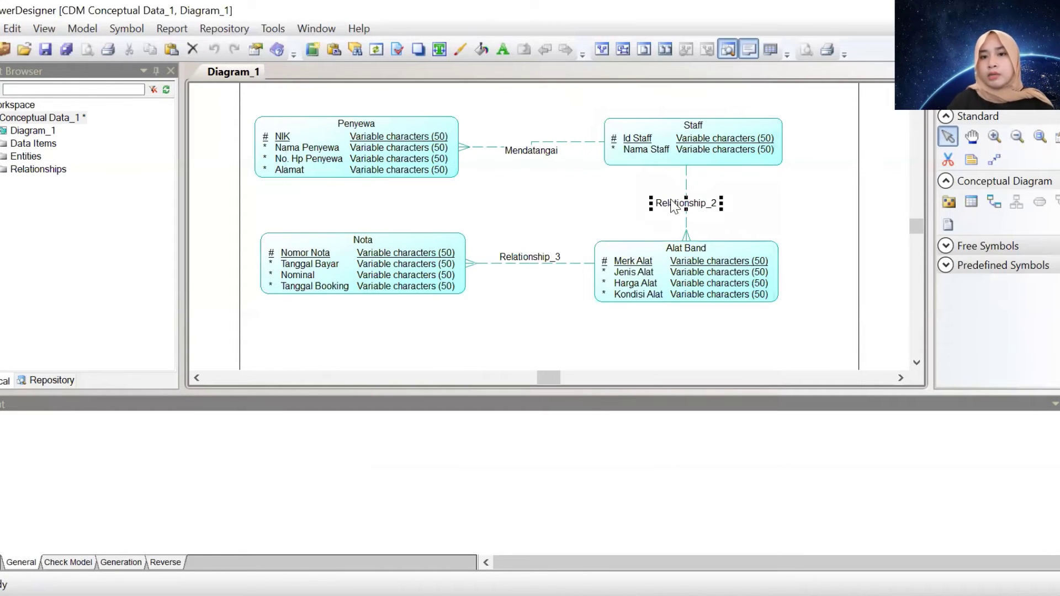
pyautogui.write('Menunjukkan')
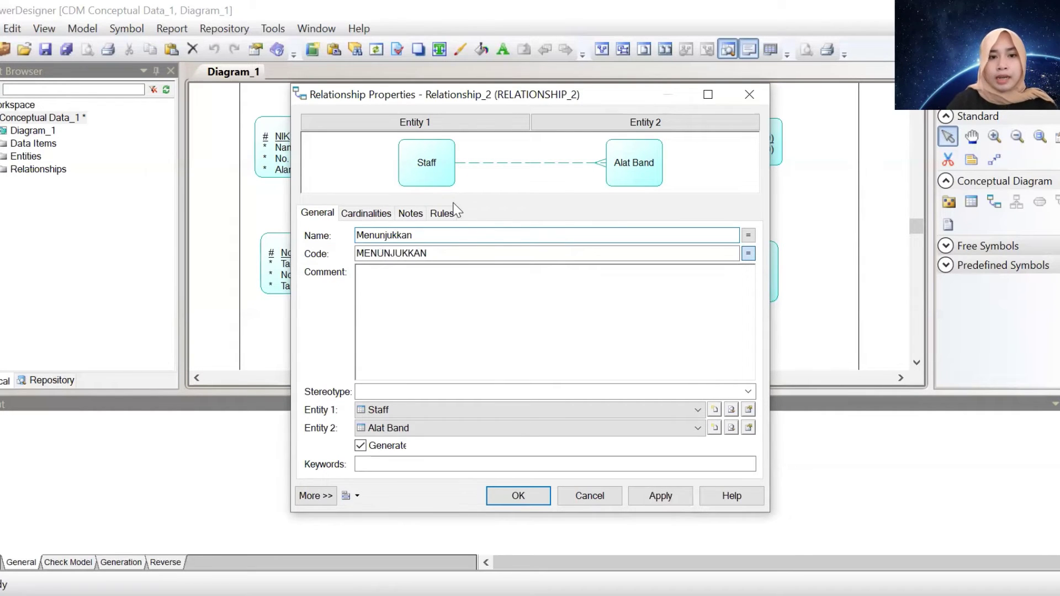
pyautogui.click(379, 213)
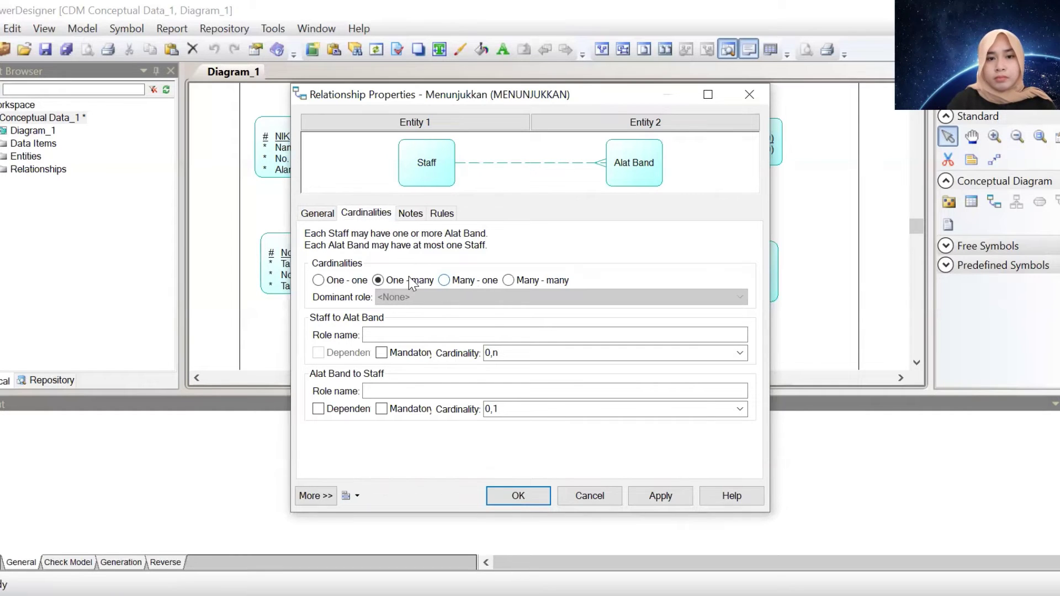
pyautogui.click(539, 495)
# Name Relationship_3 Menghasilkan and set its cardinality to Many - many
pyautogui.click(524, 261)
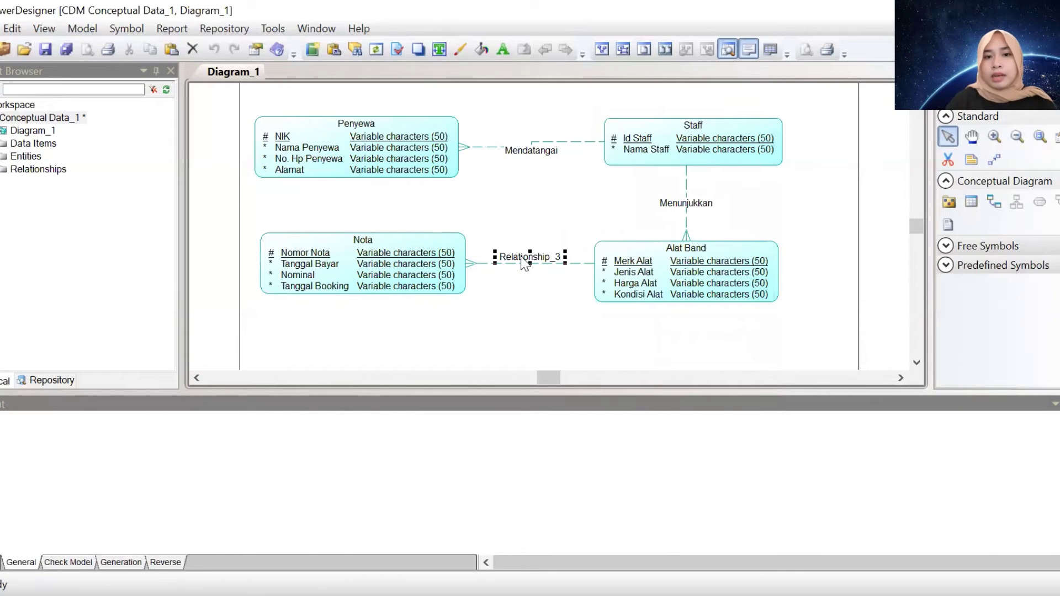
pyautogui.doubleClick(525, 261)
pyautogui.write('Menghas')
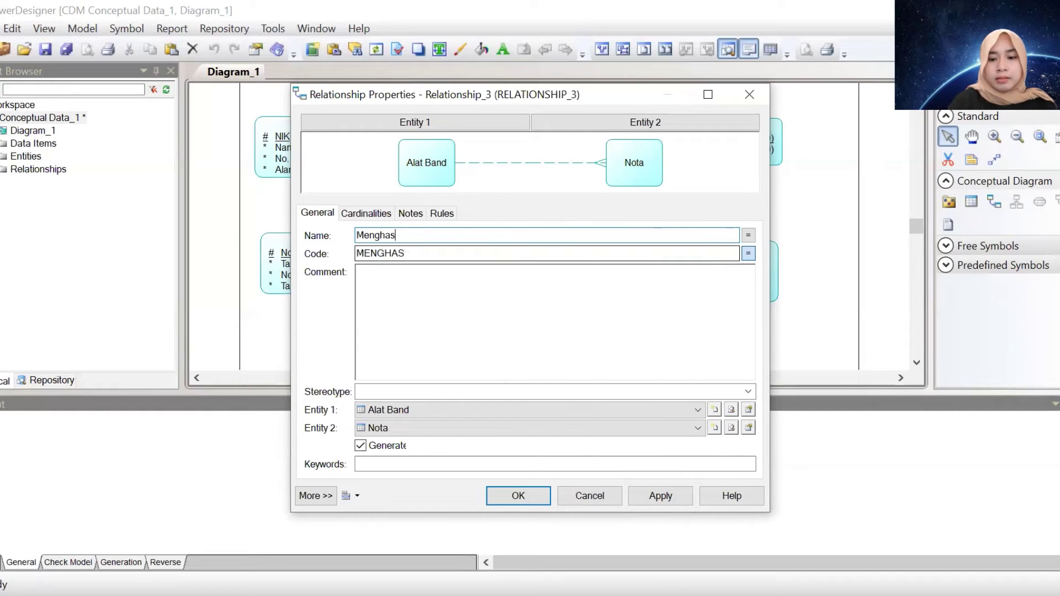
pyautogui.write('ilkan')
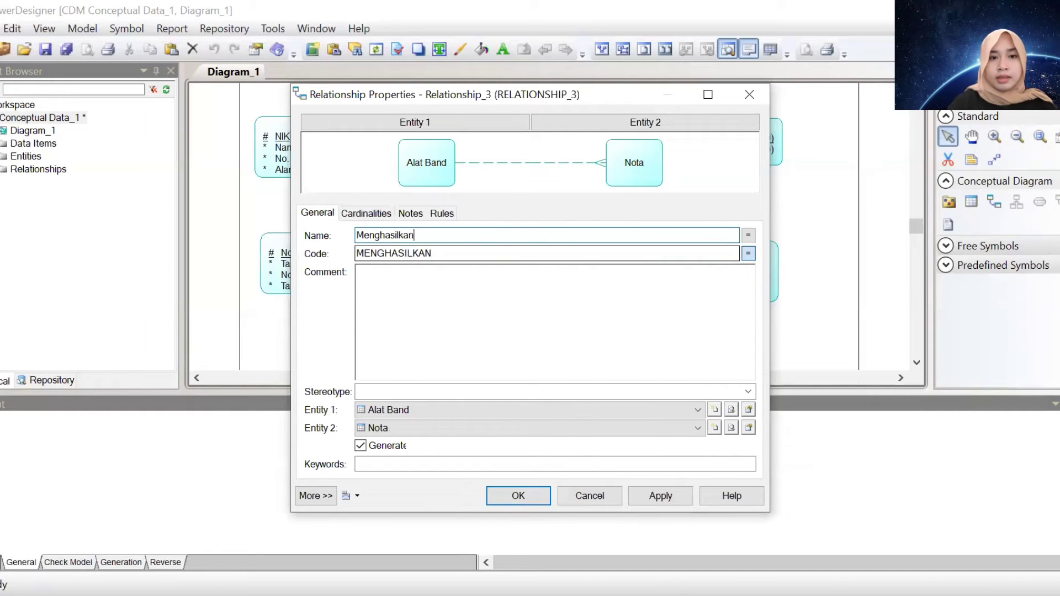
pyautogui.click(364, 213)
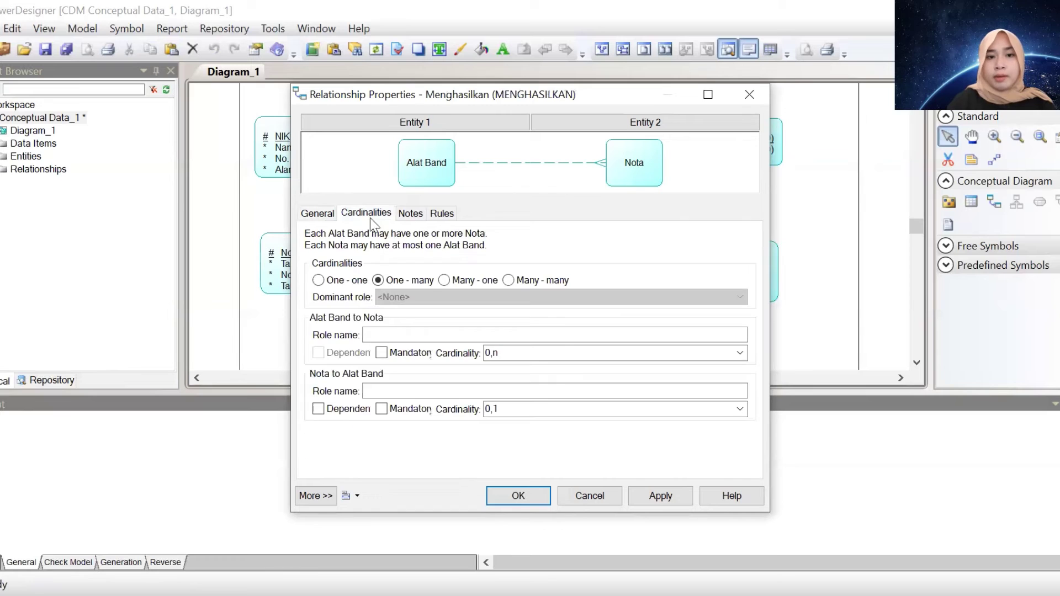
pyautogui.click(519, 280)
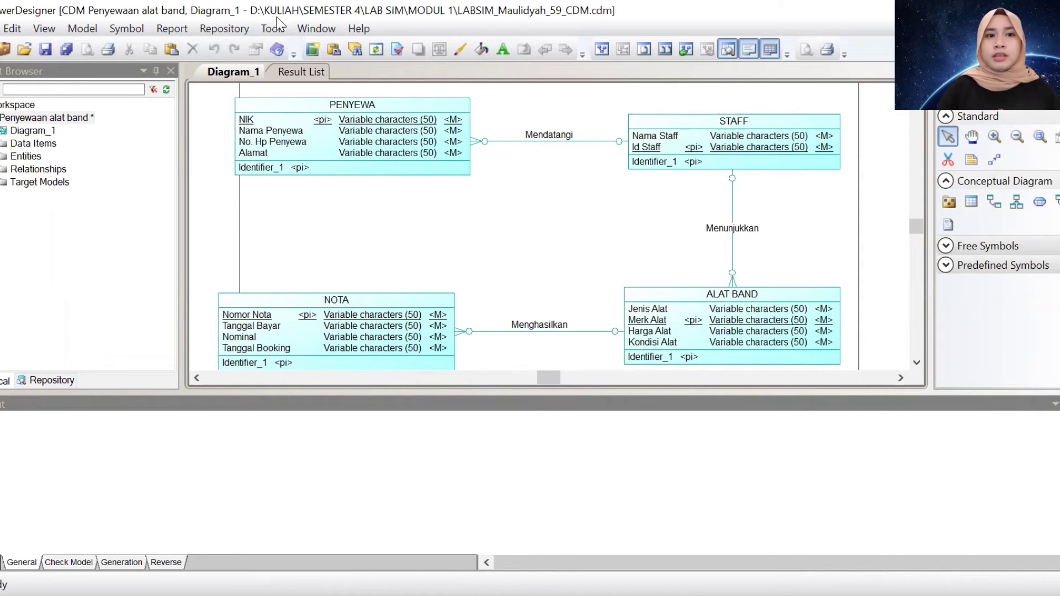
# Run Check Model with default parameters, then go back to Diagram_1
pyautogui.click(275, 30)
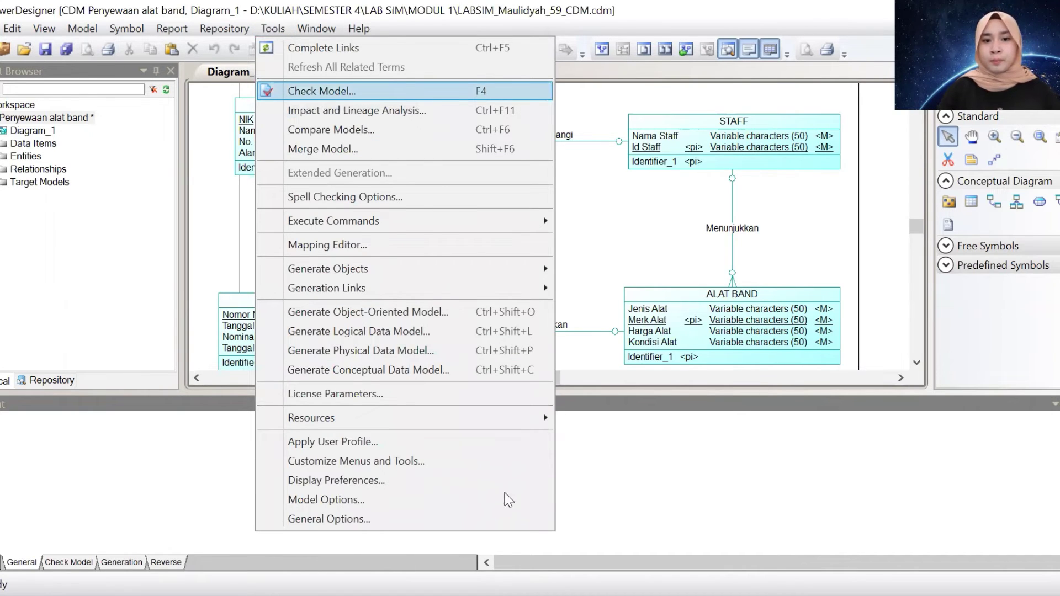
pyautogui.click(486, 91)
pyautogui.click(483, 461)
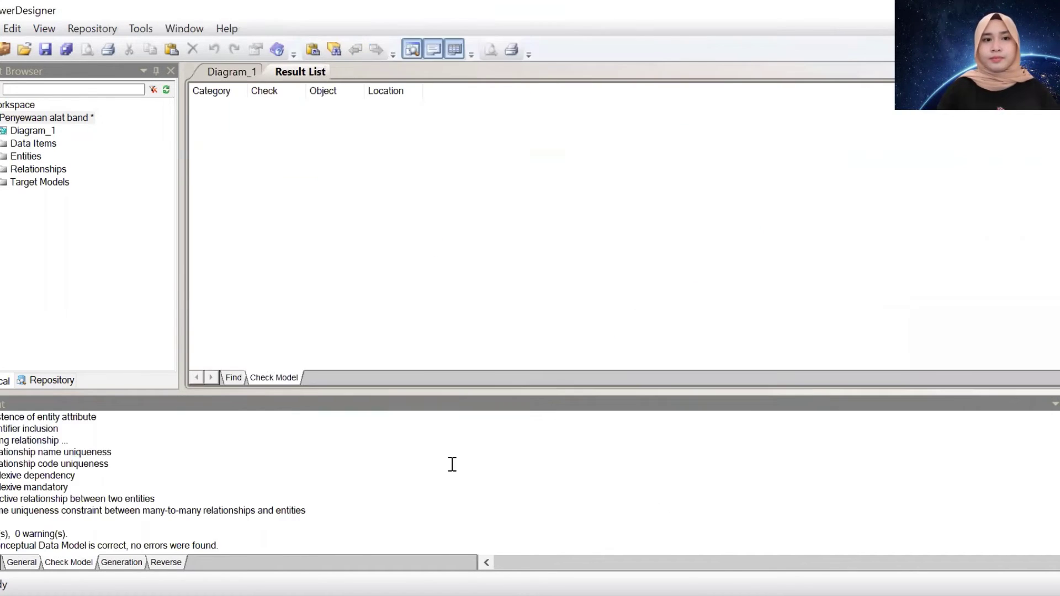
pyautogui.click(245, 73)
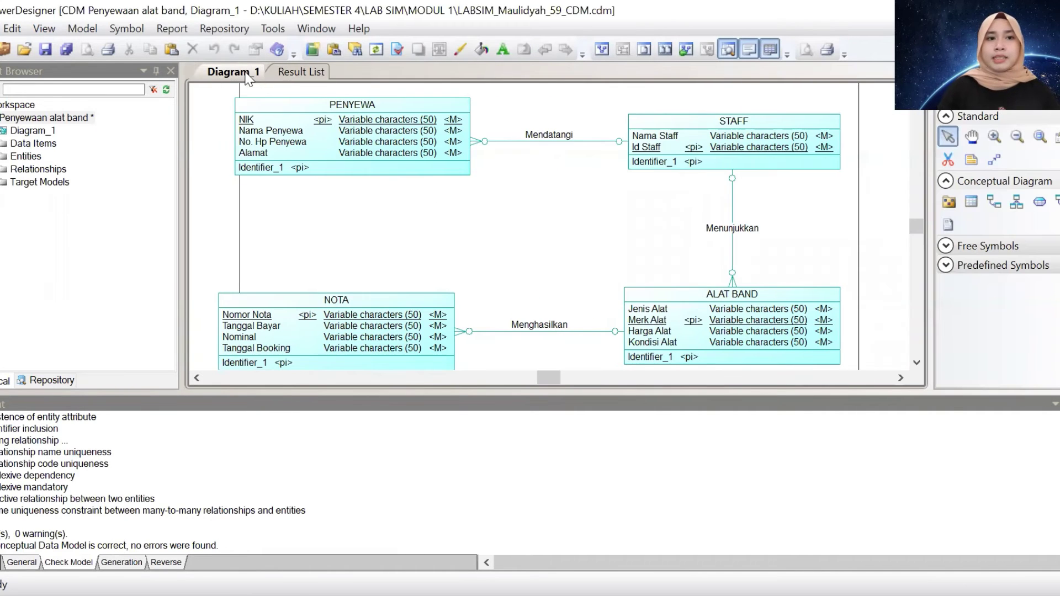
pyautogui.click(272, 29)
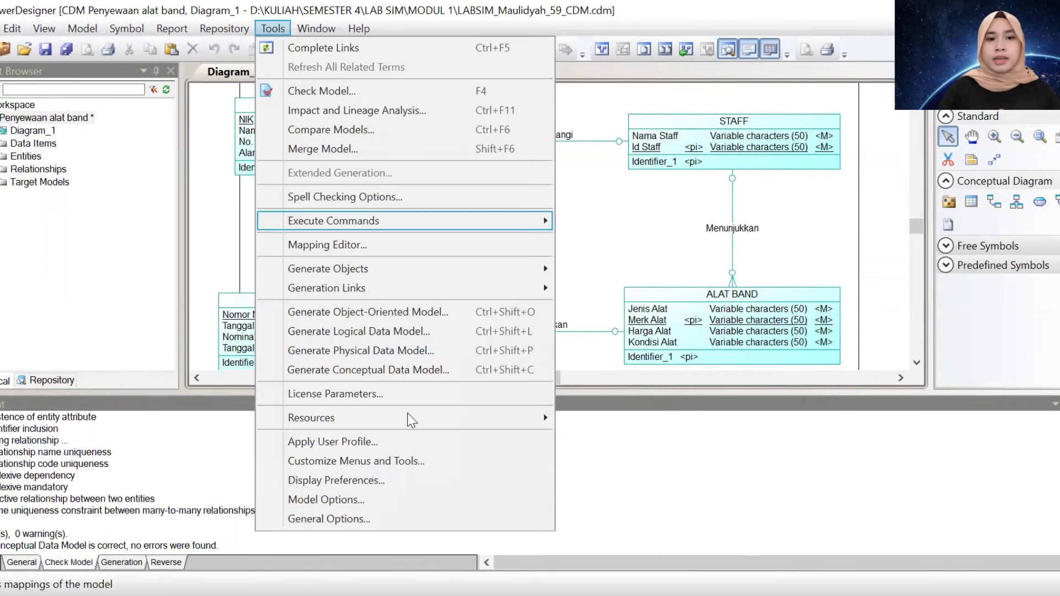
# Generate a new physical data model named Penyewaan alat band for Sybase SQL Anywhere 12
pyautogui.click(489, 356)
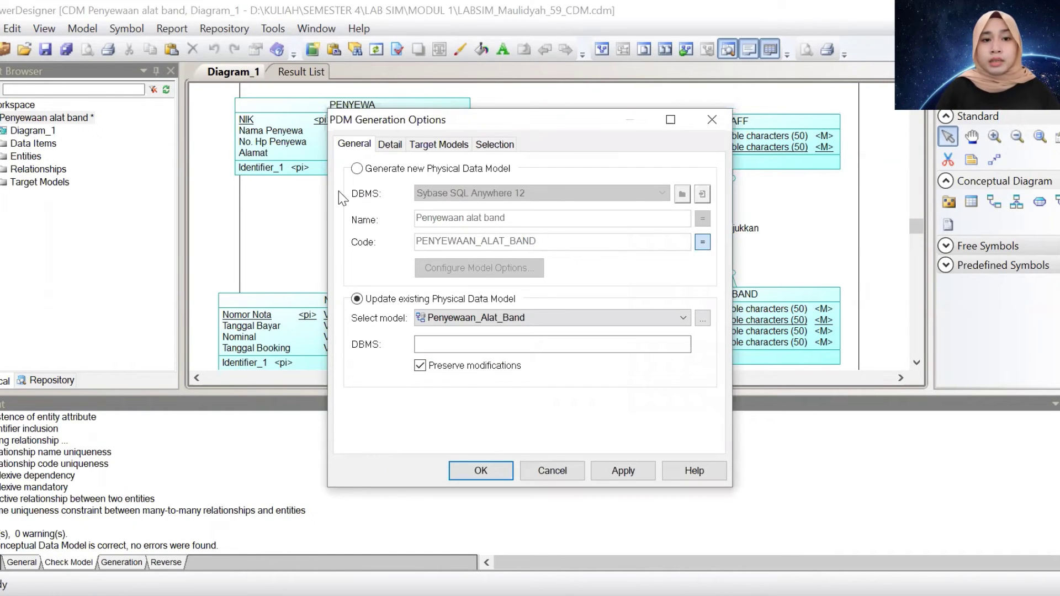
pyautogui.click(359, 169)
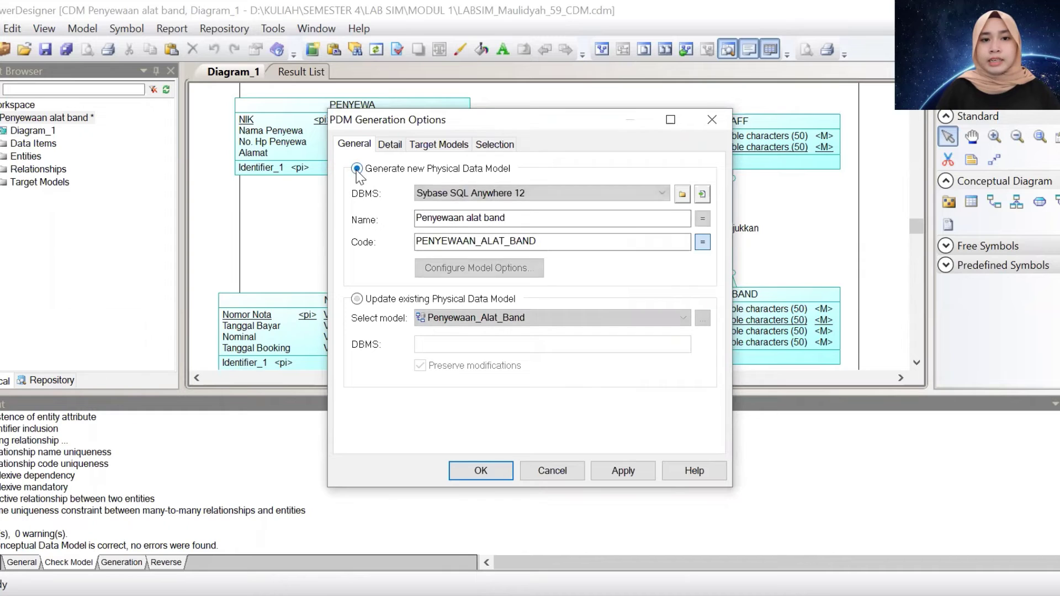
pyautogui.click(514, 221)
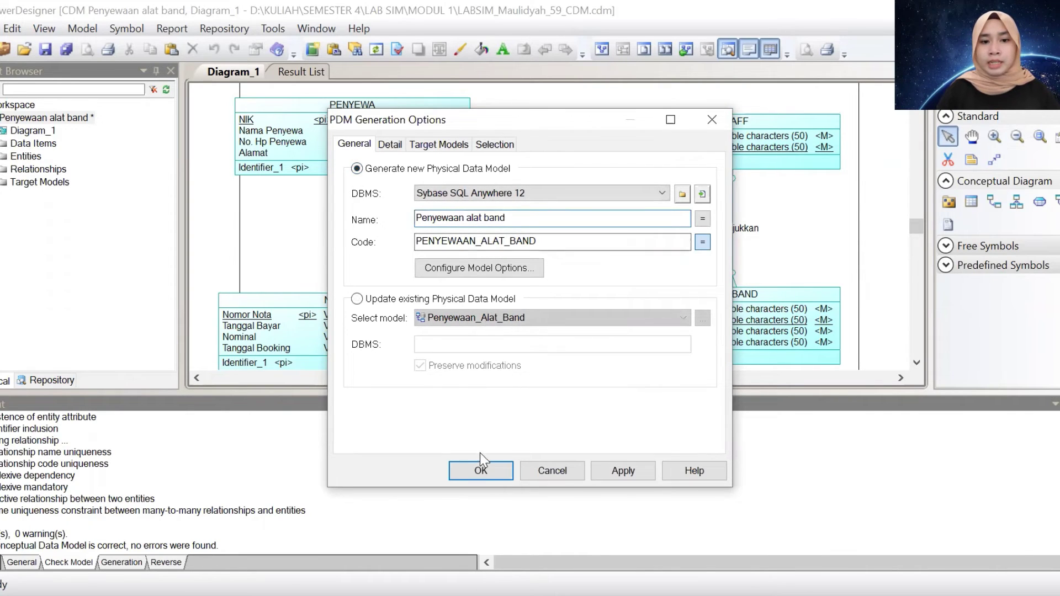
pyautogui.click(480, 471)
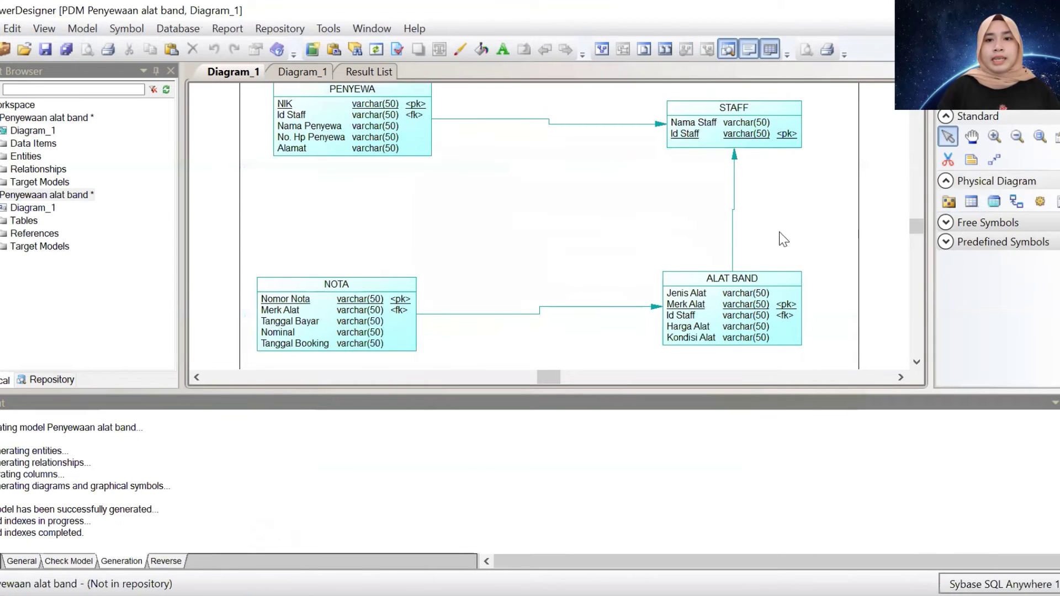
pyautogui.moveTo(912, 224); pyautogui.dragTo(913, 224)
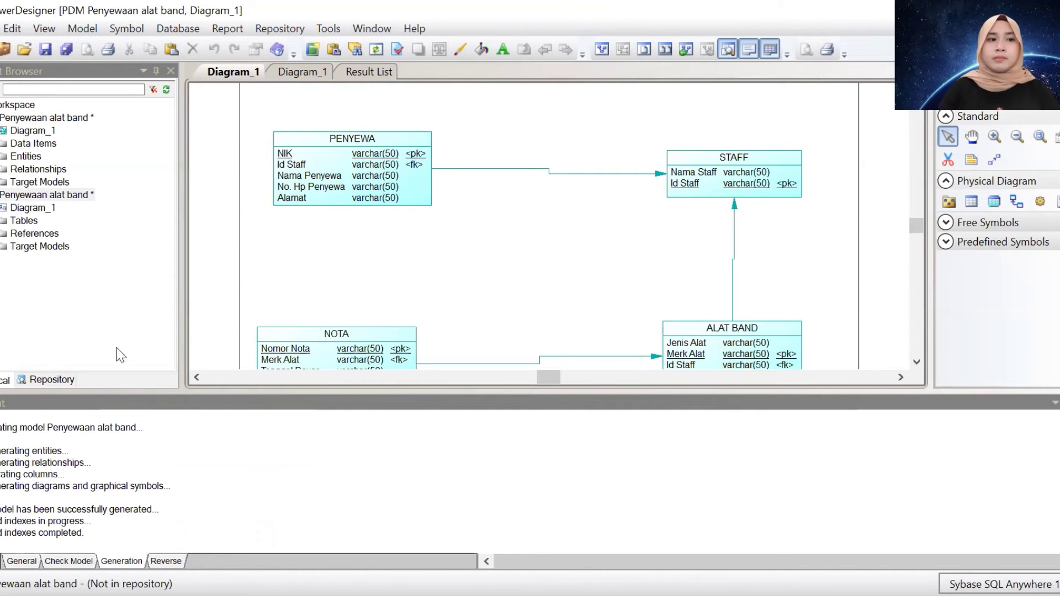
# Generate the database script as PenyewaaanAlatBand.sql, replacing the default crebas file name
pyautogui.click(178, 28)
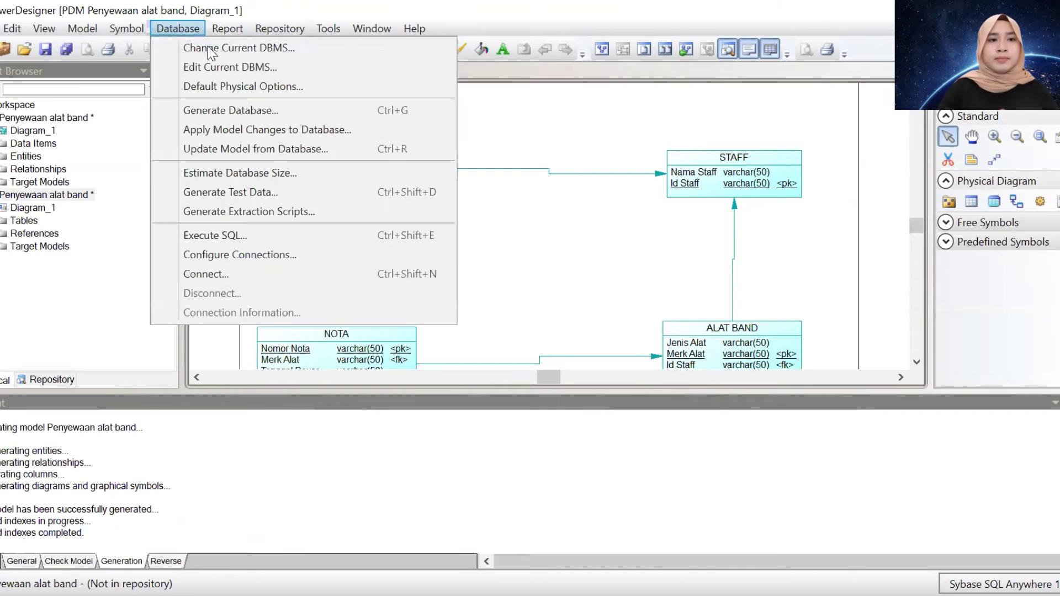
pyautogui.click(326, 110)
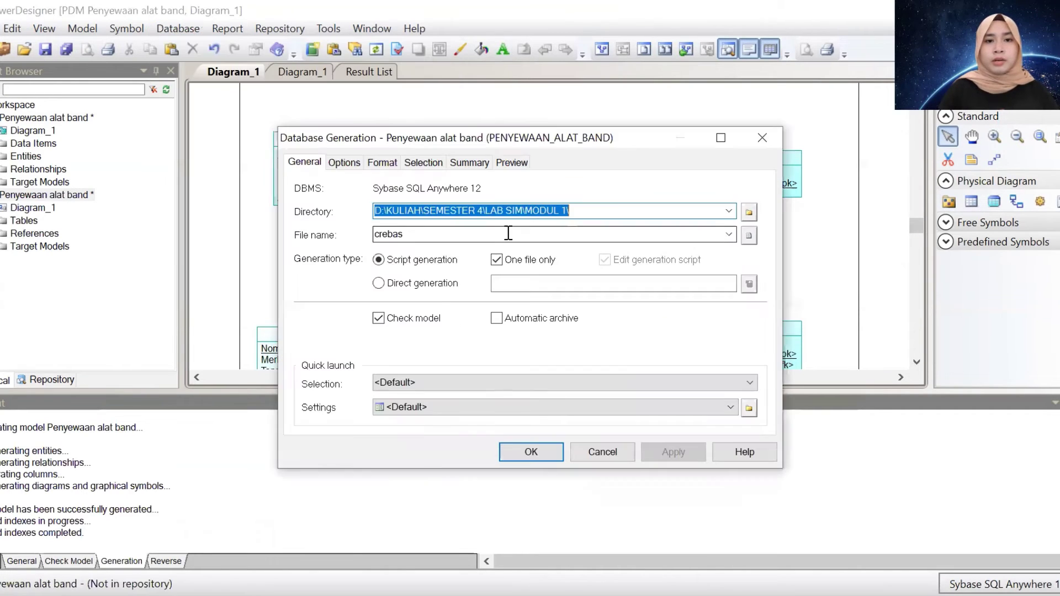
pyautogui.click(538, 212)
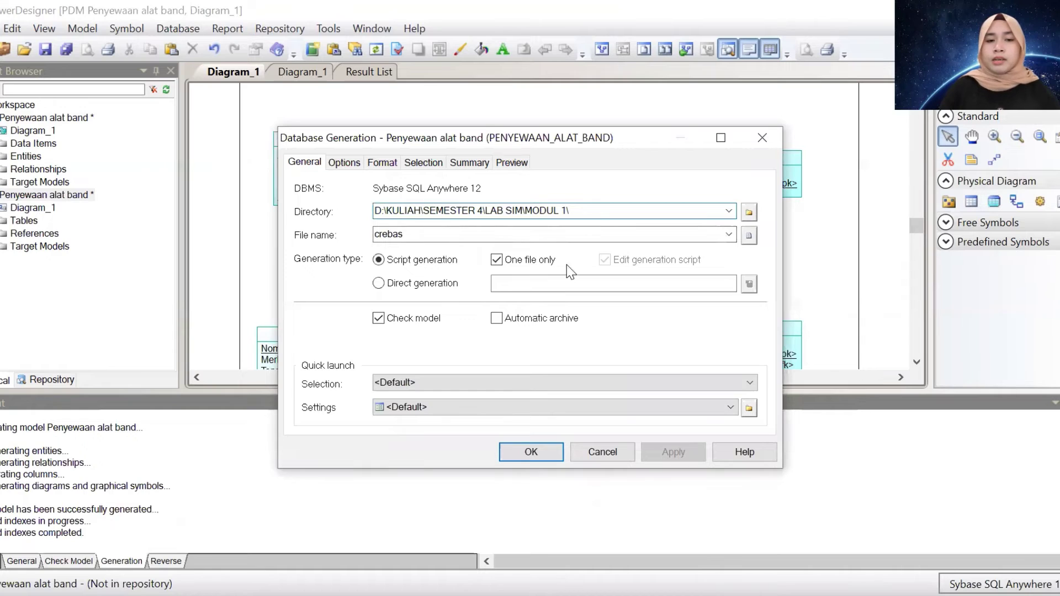
pyautogui.doubleClick(478, 234)
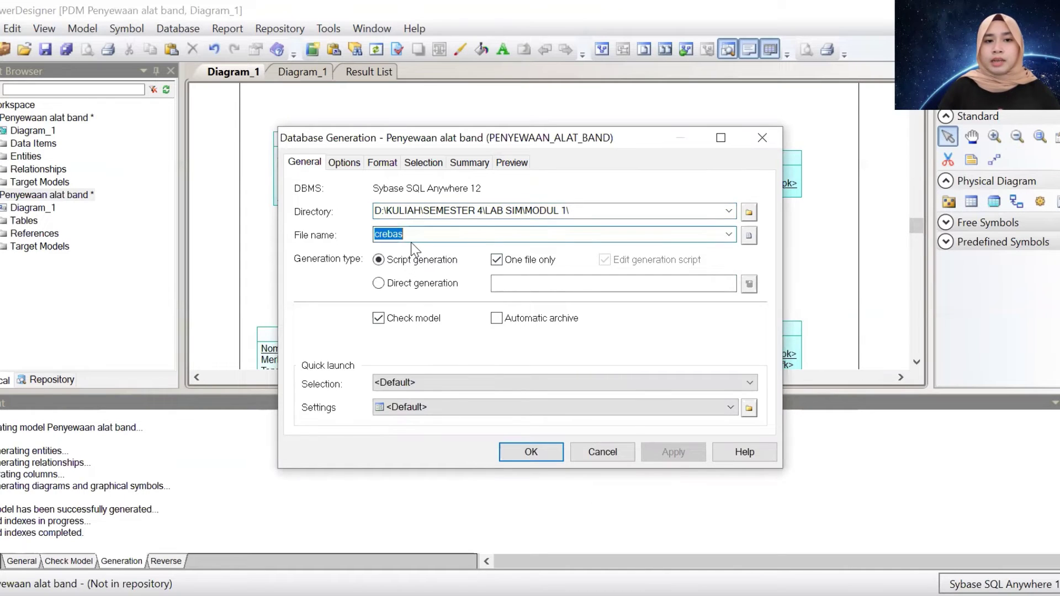
pyautogui.write('PenyewaaanA')
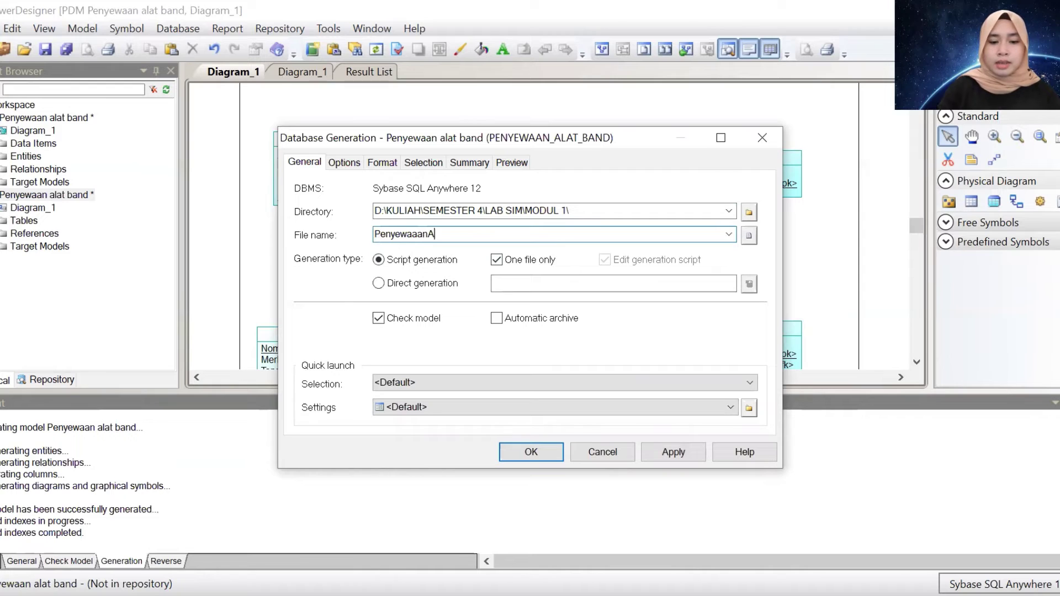
pyautogui.write('latB')
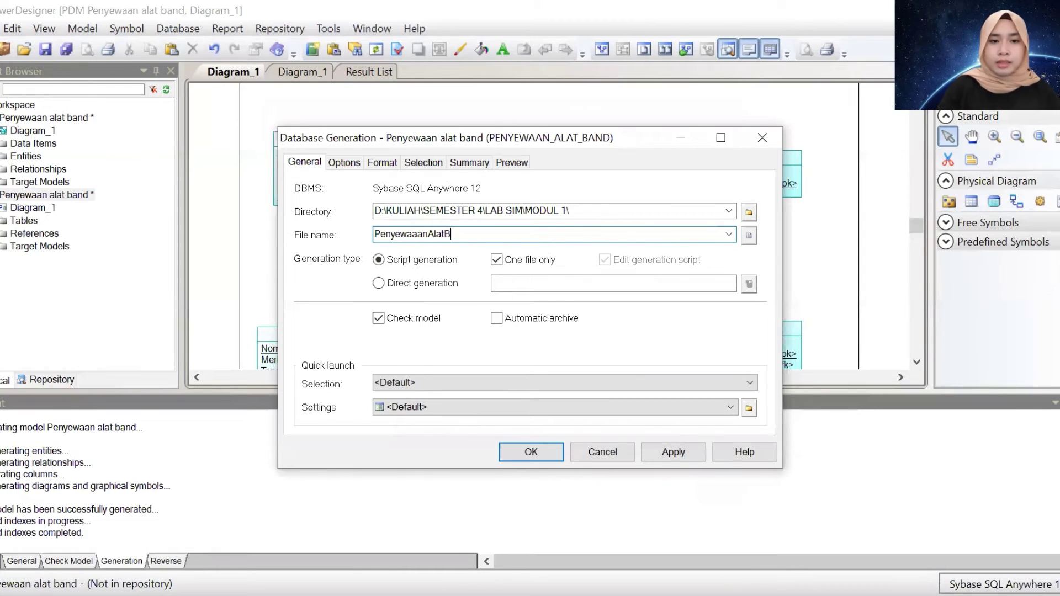
pyautogui.write('and')
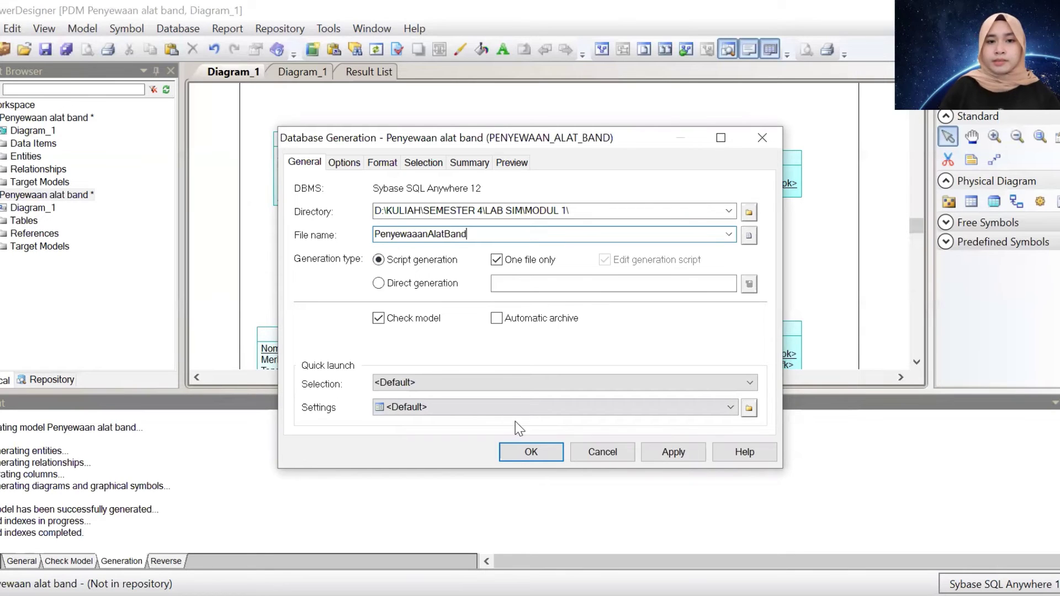
pyautogui.click(524, 456)
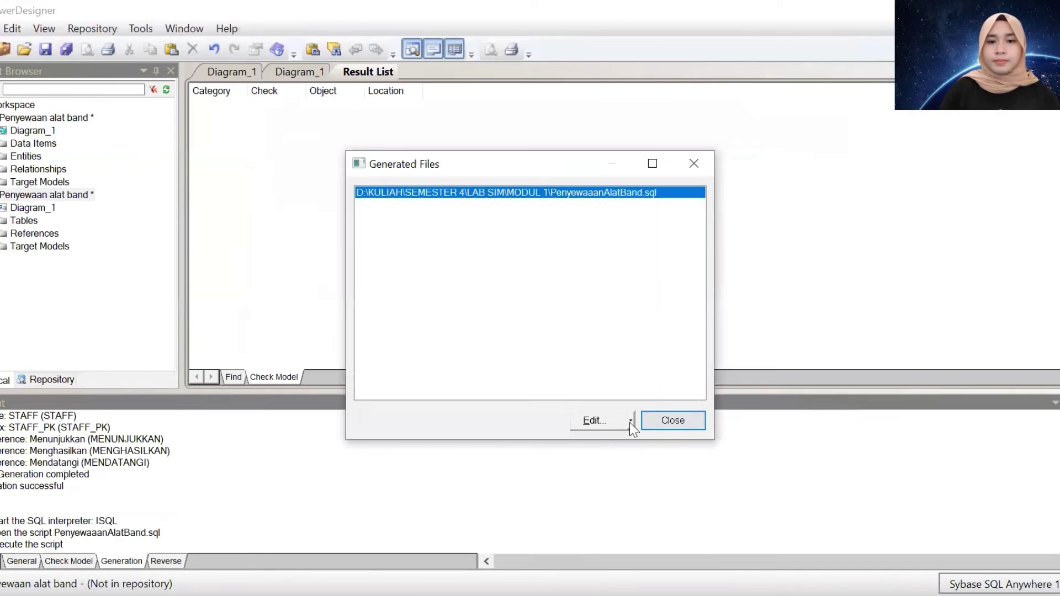
# Close PowerDesigner's Generated Files list
pyautogui.click(712, 165)
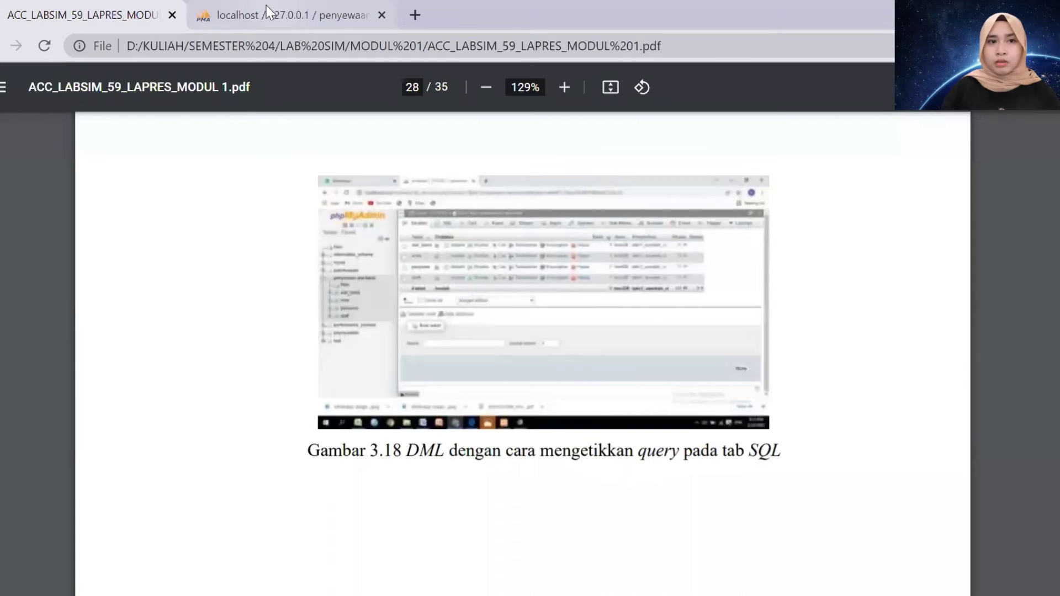
# Create an empty database named PenyewaanAlat after 'Penyewaan Alat Band' was rejected as existing
pyautogui.click(266, 8)
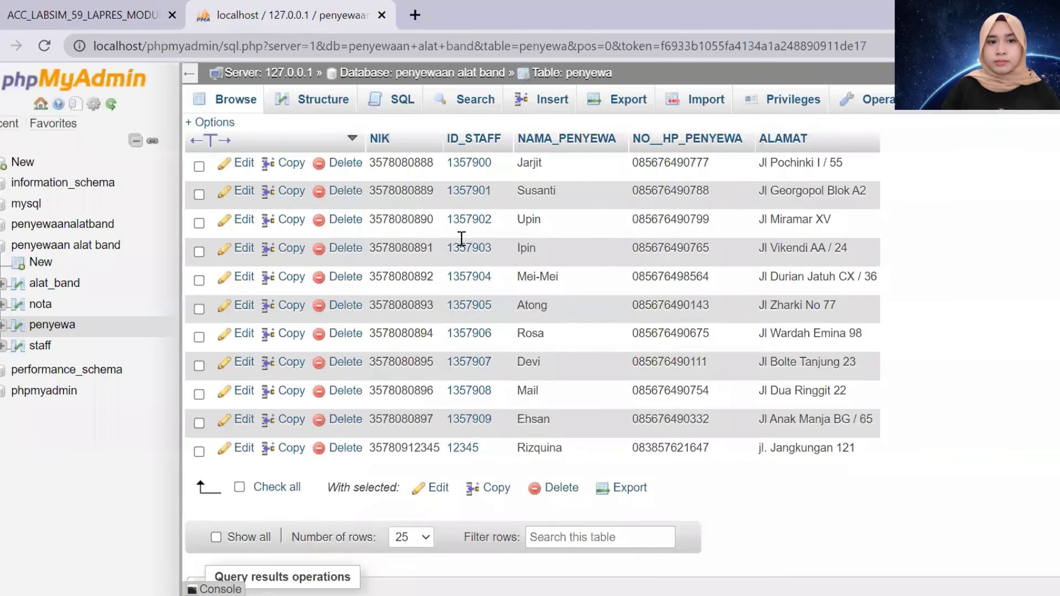
pyautogui.click(42, 164)
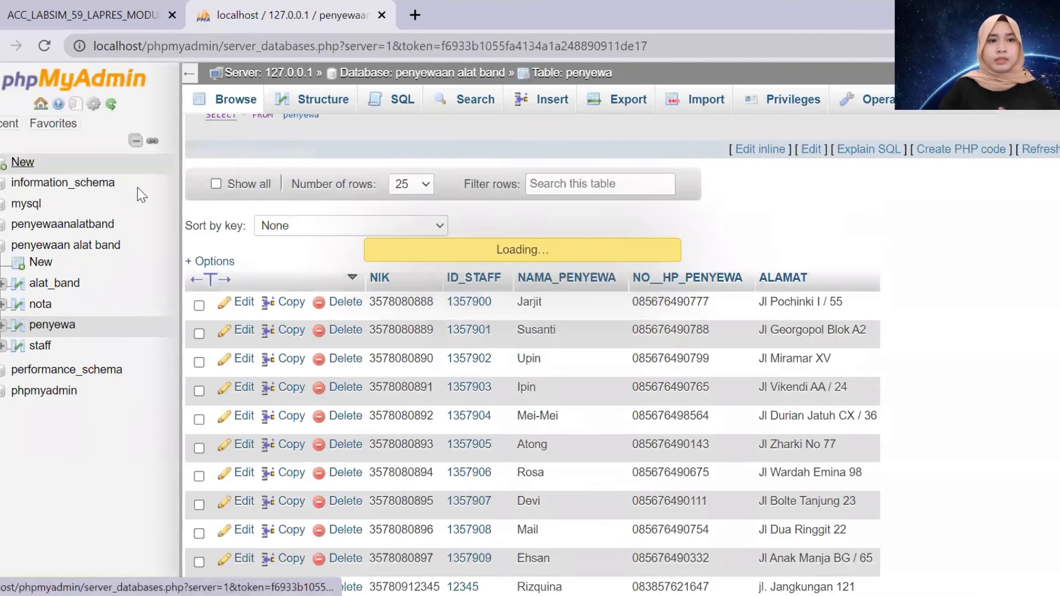
pyautogui.click(315, 229)
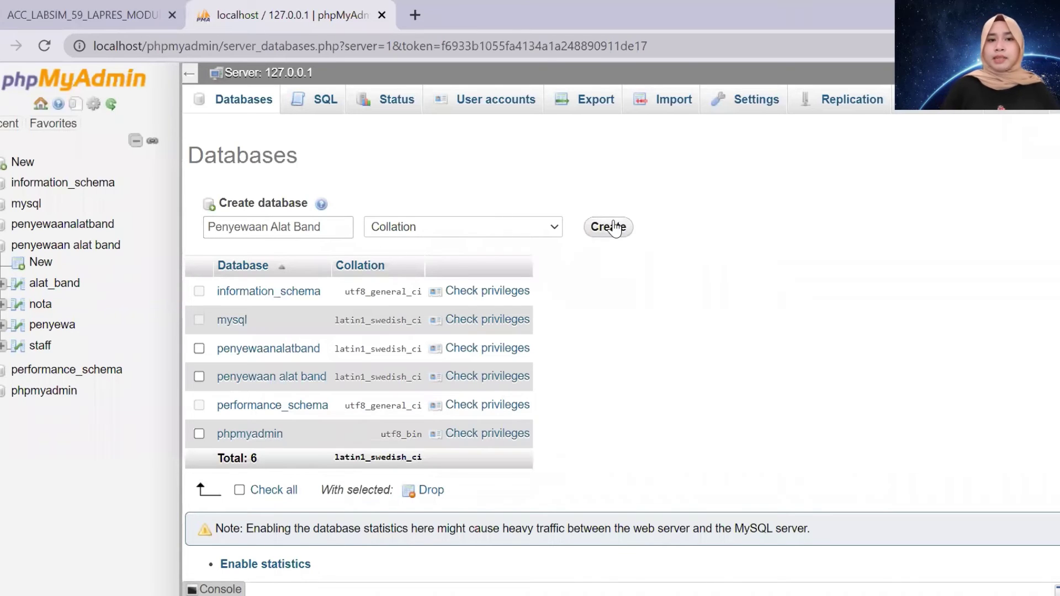
pyautogui.click(614, 228)
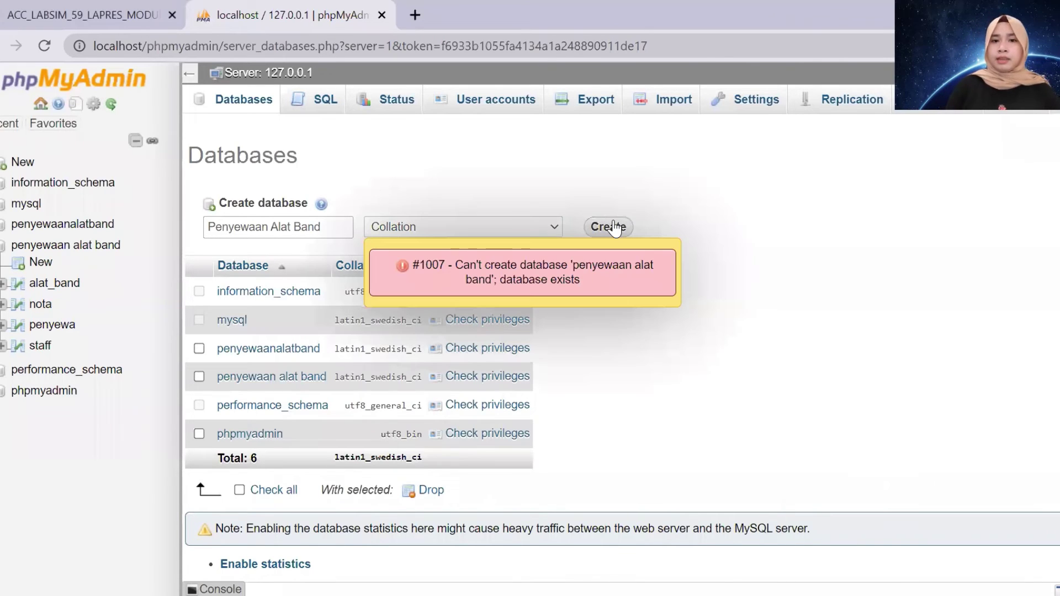
pyautogui.click(330, 226)
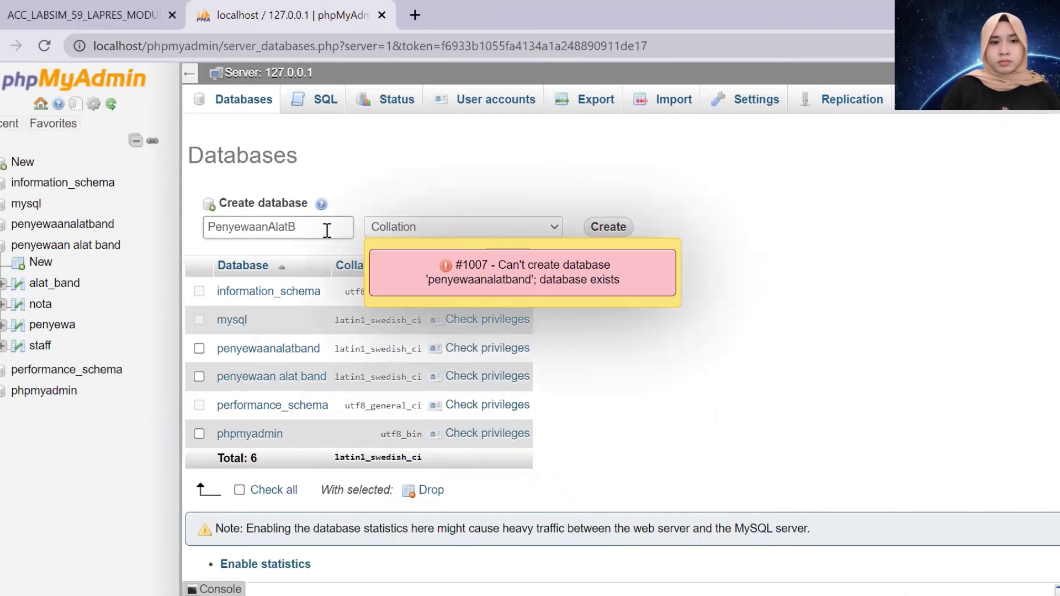
pyautogui.press('Return')
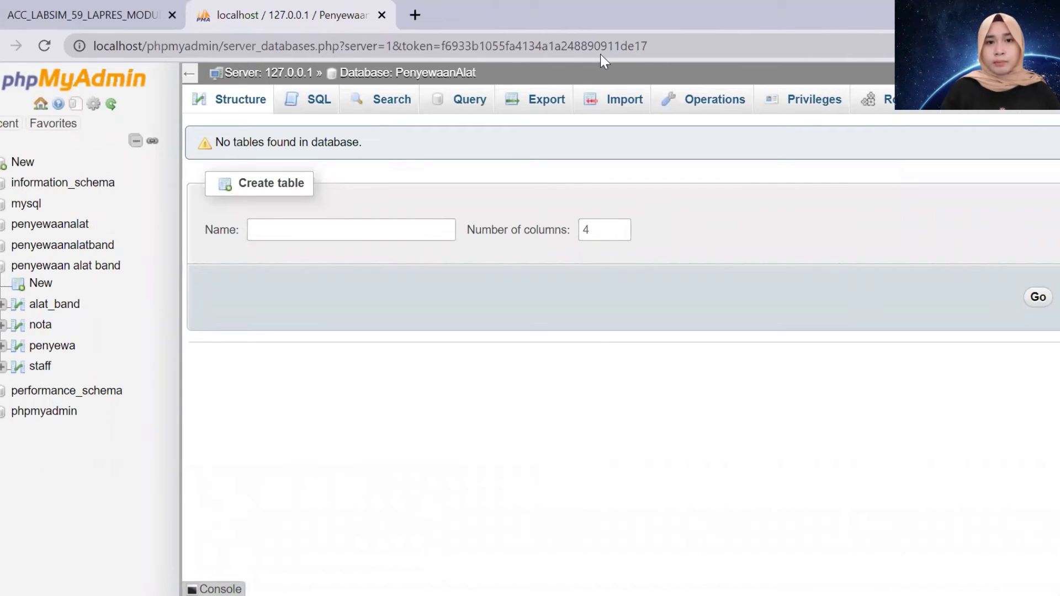
# Start an import into PenyewaanAlat and browse to the DATA (D:) drive for the SQL file
pyautogui.click(606, 108)
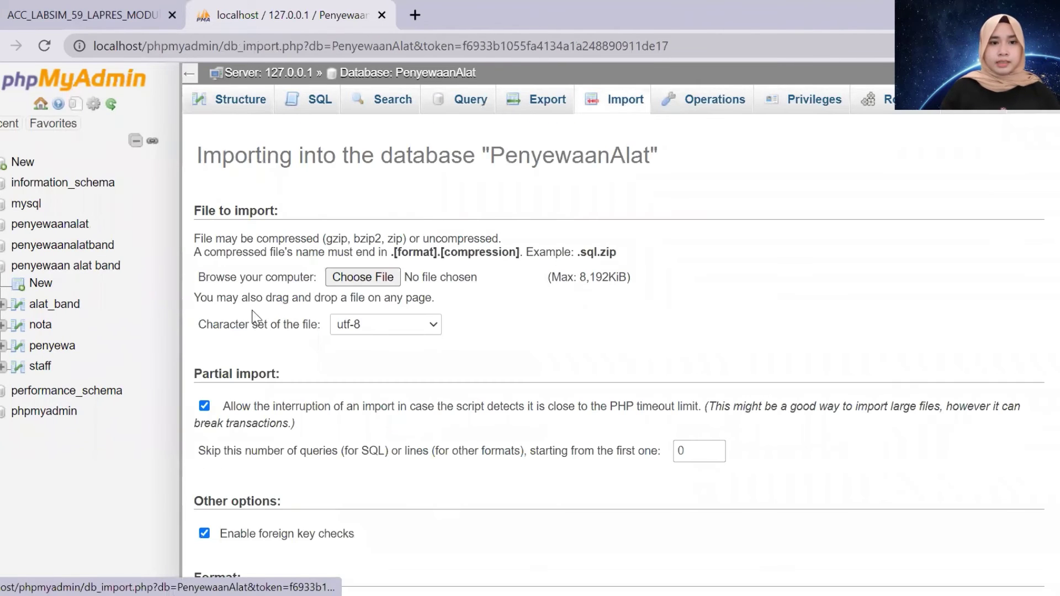
pyautogui.click(387, 280)
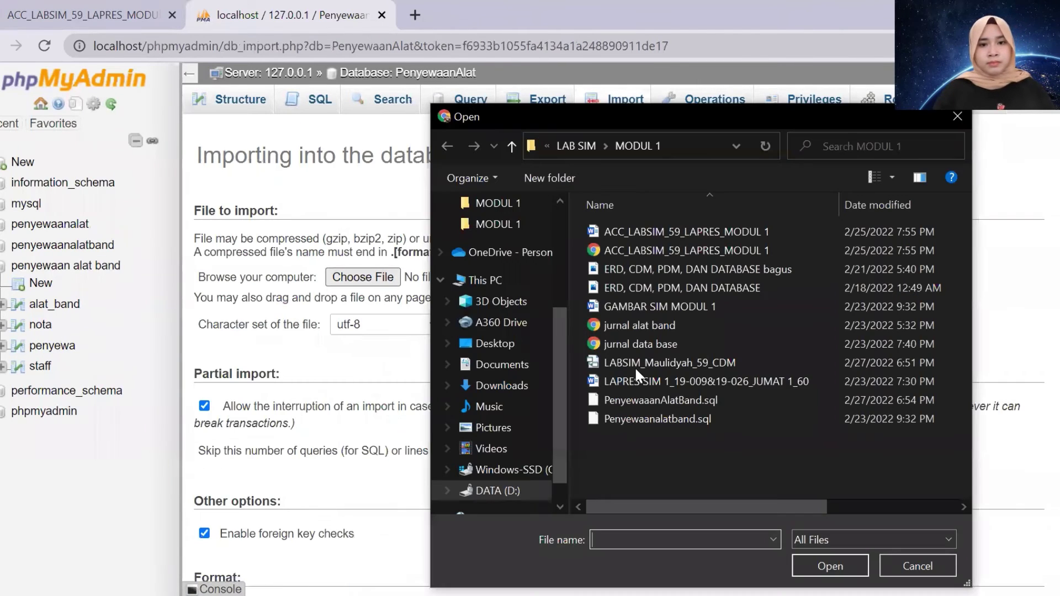
pyautogui.click(515, 375)
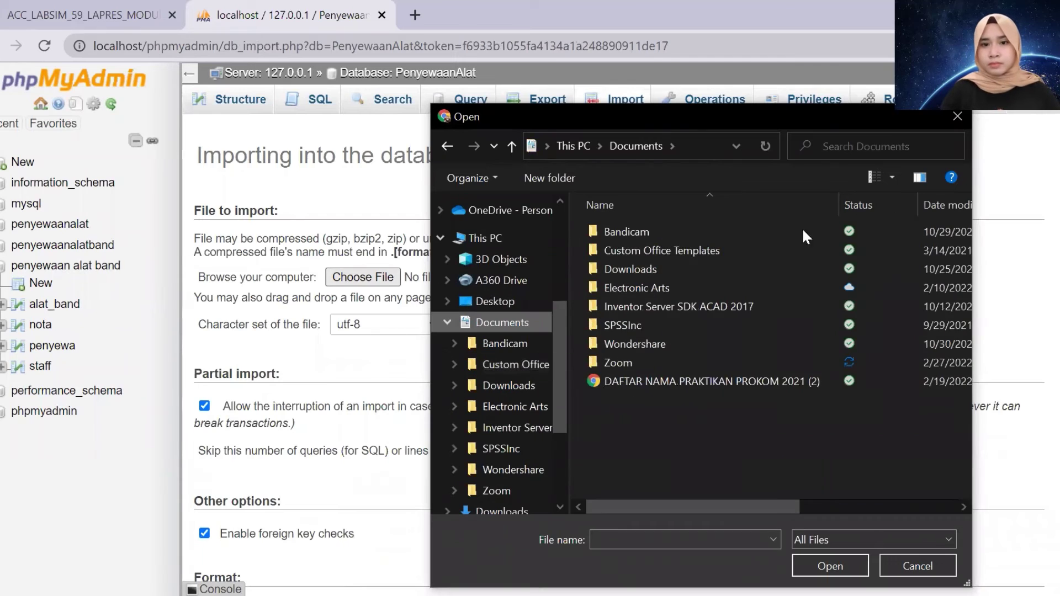
pyautogui.doubleClick(717, 265)
pyautogui.click(516, 288)
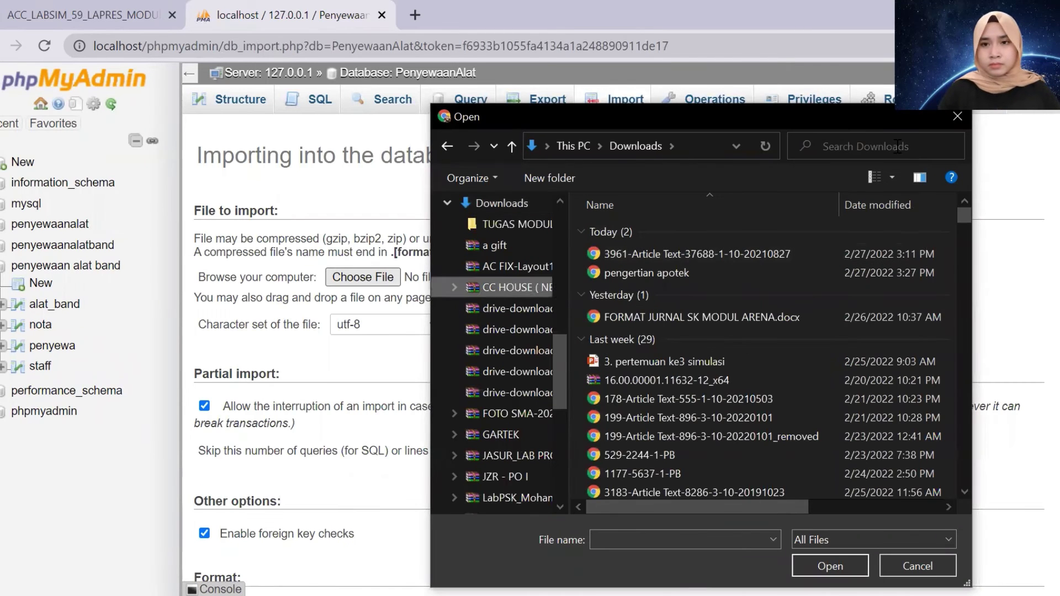
pyautogui.click(865, 147)
pyautogui.write('cdm')
pyautogui.moveTo(558, 347); pyautogui.dragTo(558, 450)
pyautogui.click(518, 462)
# Pick Penyewaanalatband.sql from KULIAH\SEMESTER 4\LAB SIM\MODUL 1 and run the import
pyautogui.doubleClick(817, 265)
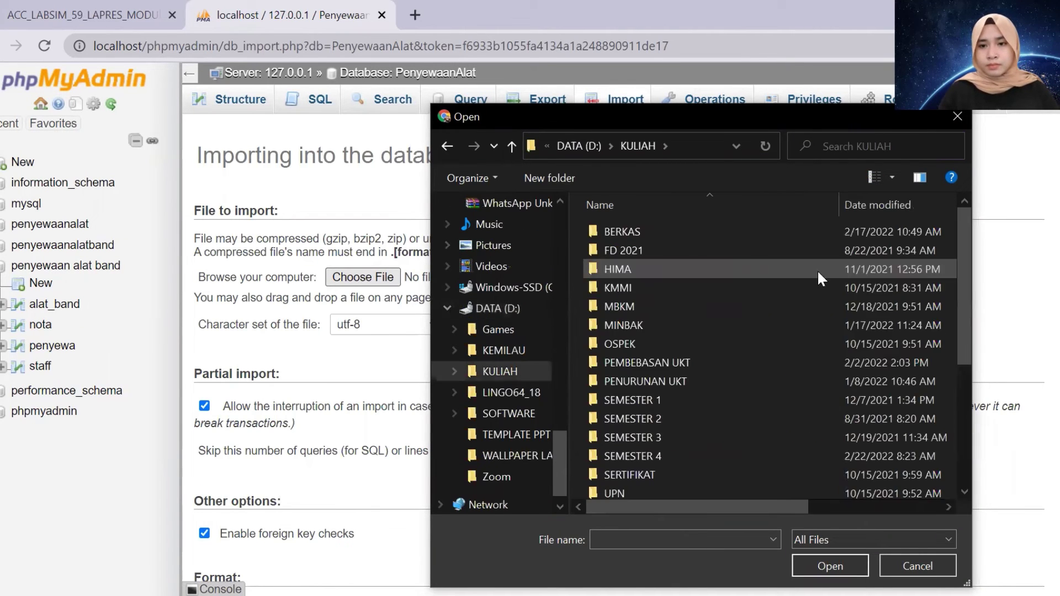
pyautogui.doubleClick(772, 454)
pyautogui.doubleClick(717, 269)
pyautogui.doubleClick(613, 255)
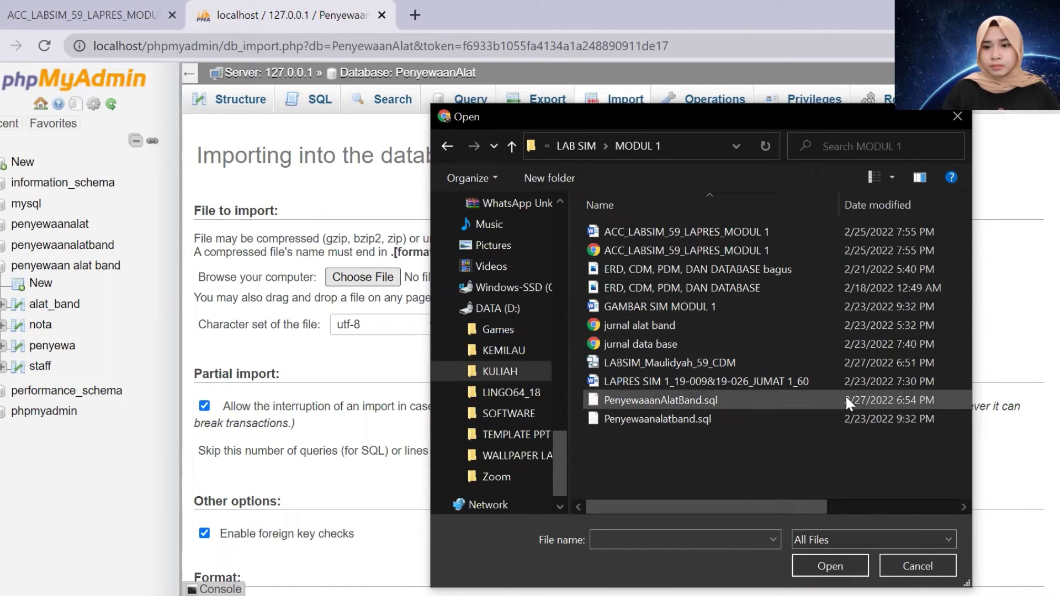
pyautogui.click(847, 411)
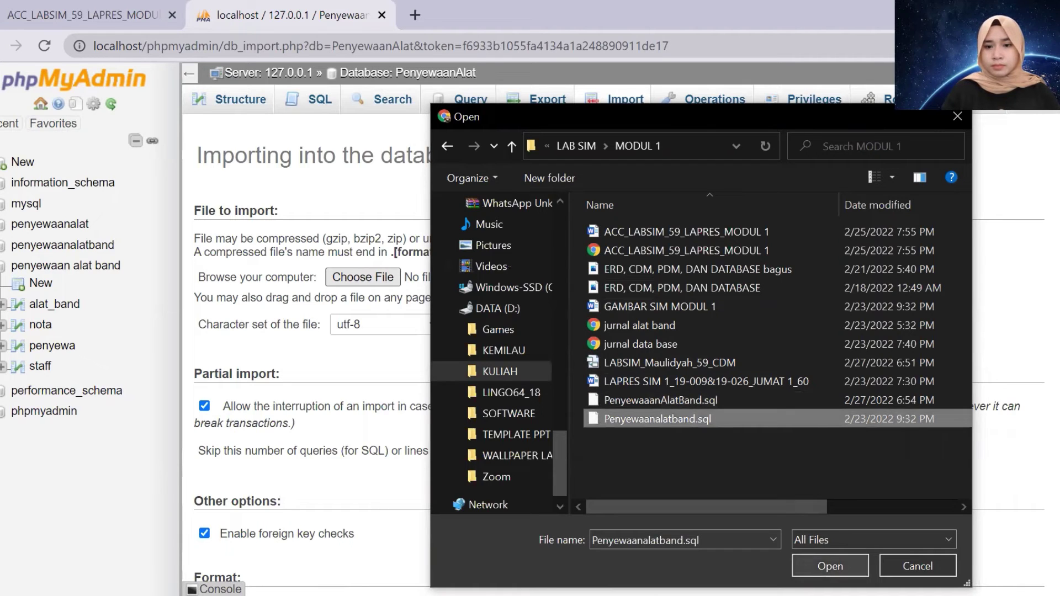
pyautogui.click(830, 566)
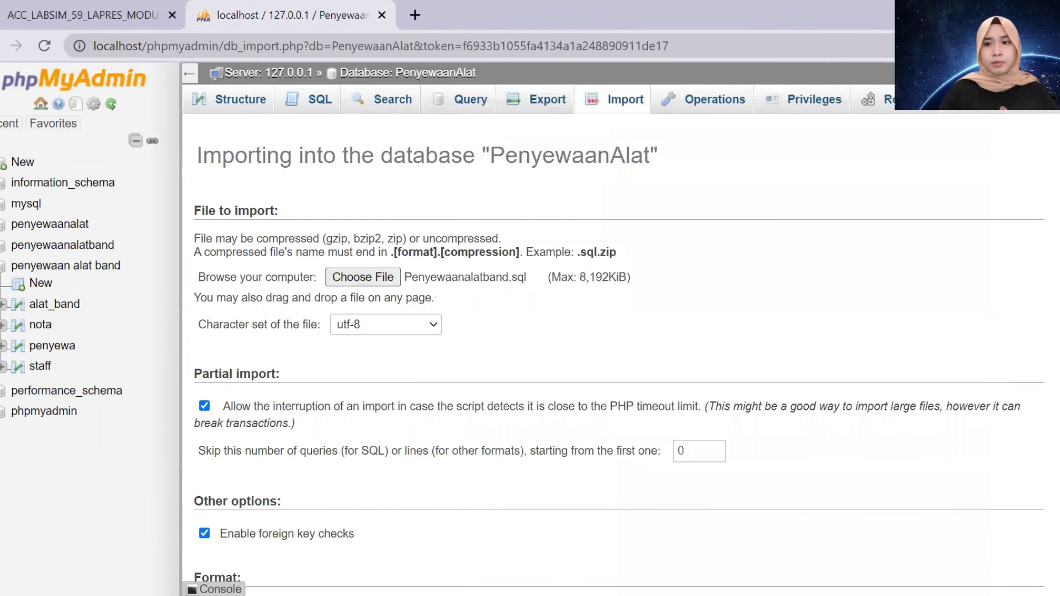
pyautogui.scroll(-4, 612, 354)
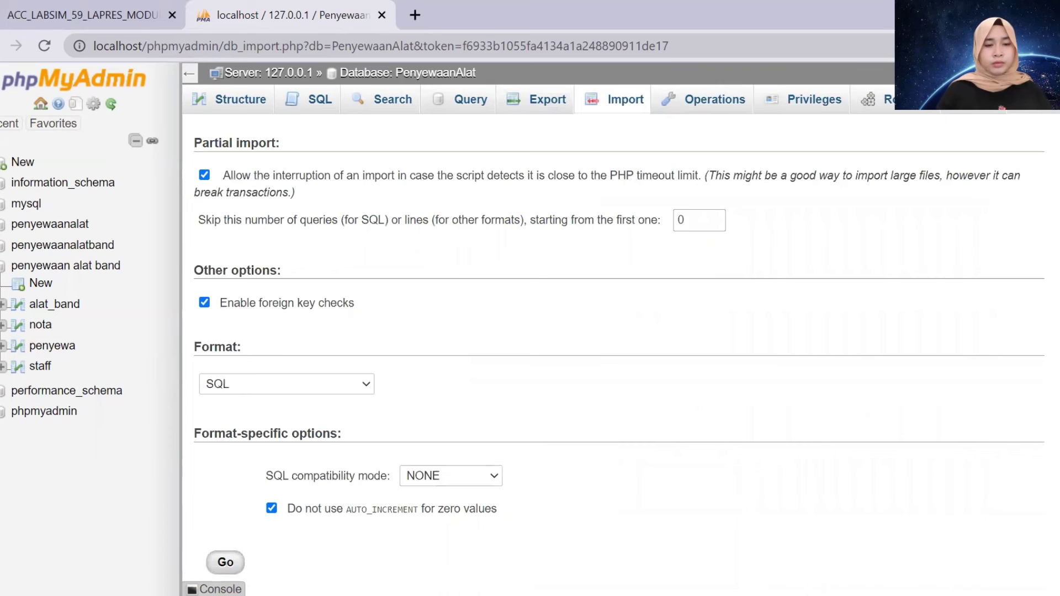
pyautogui.click(225, 562)
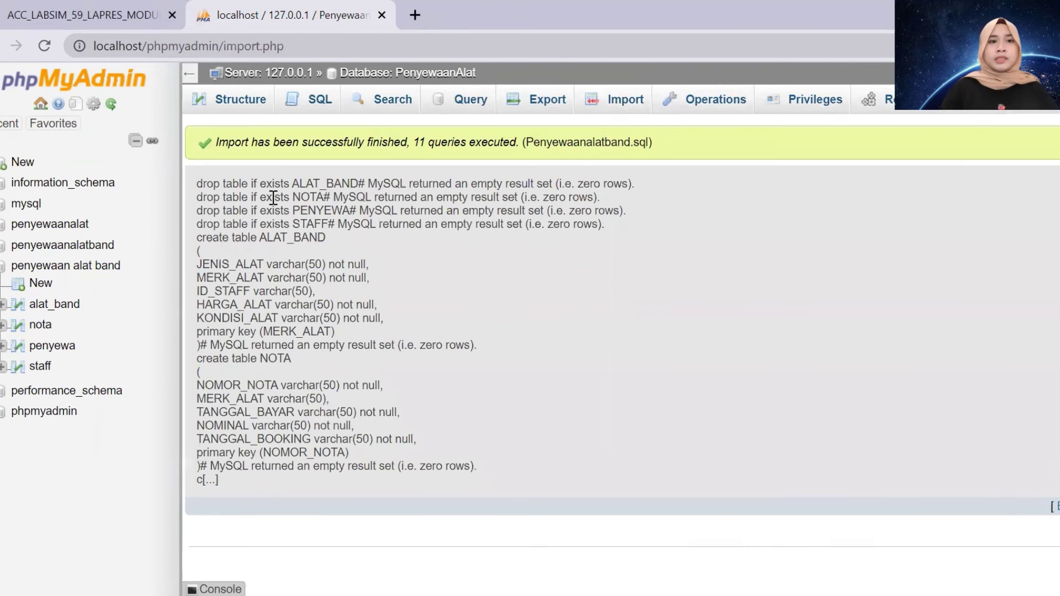
# Look over the staff and alat_band insert forms, ending on the staff table's 11 rows
pyautogui.click(41, 369)
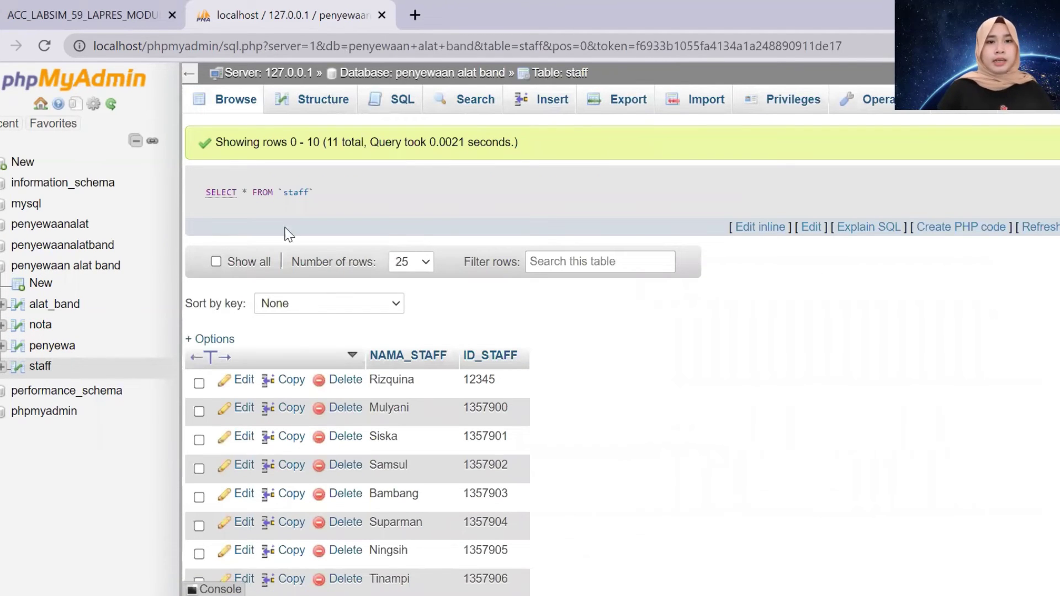
pyautogui.click(568, 103)
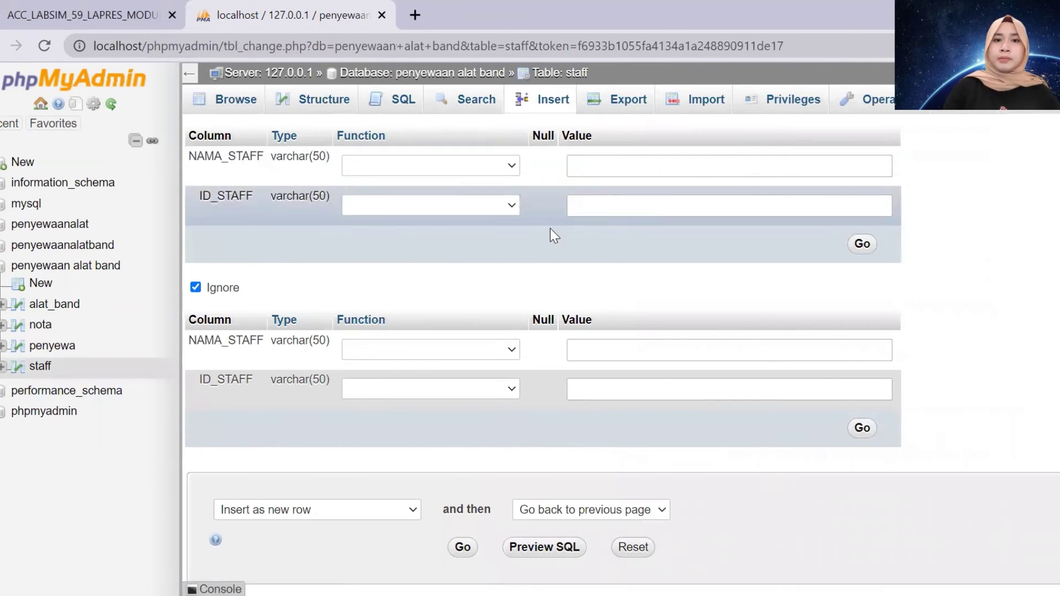
pyautogui.click(51, 309)
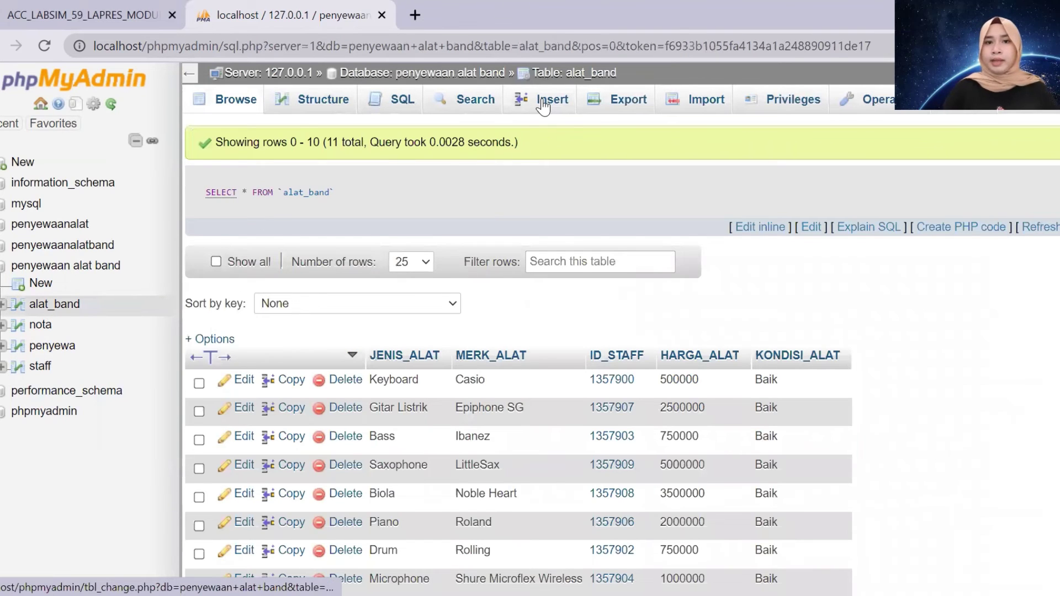
pyautogui.click(545, 103)
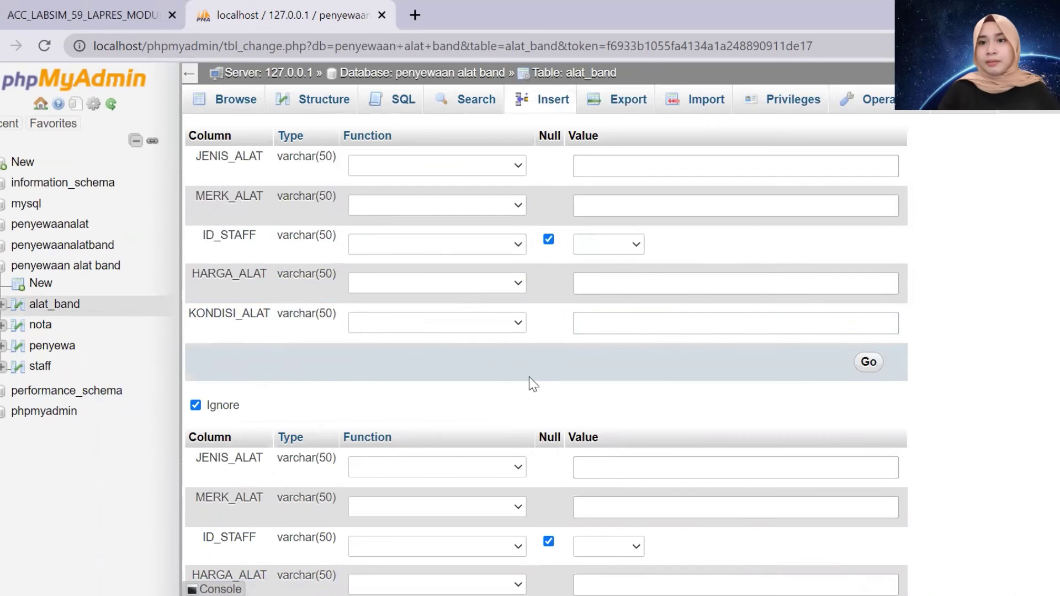
pyautogui.click(39, 369)
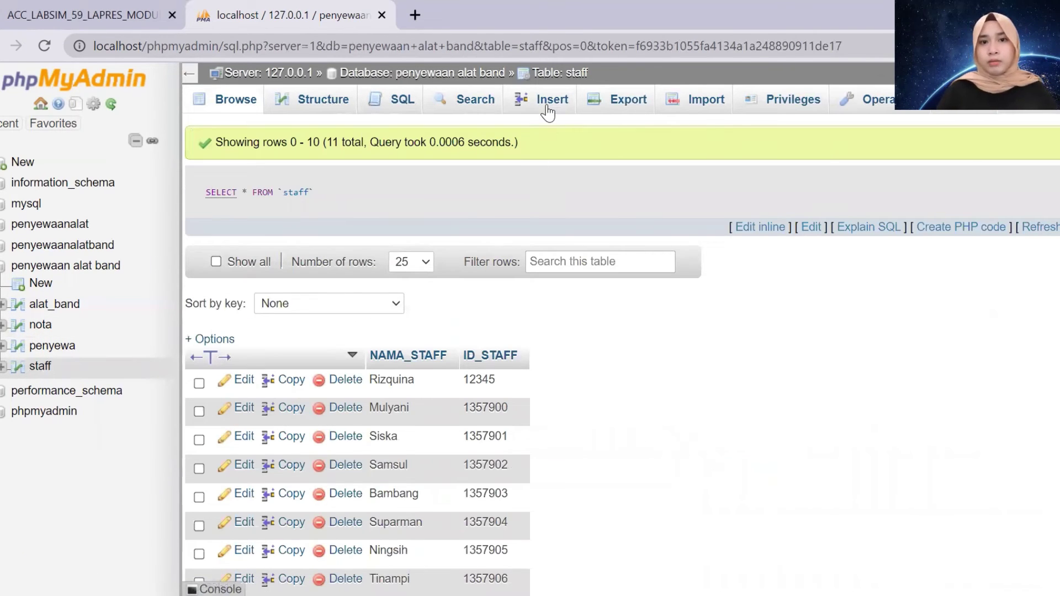
# Insert a staff row with the staff member's name and ID_STAFF 123456
pyautogui.click(548, 111)
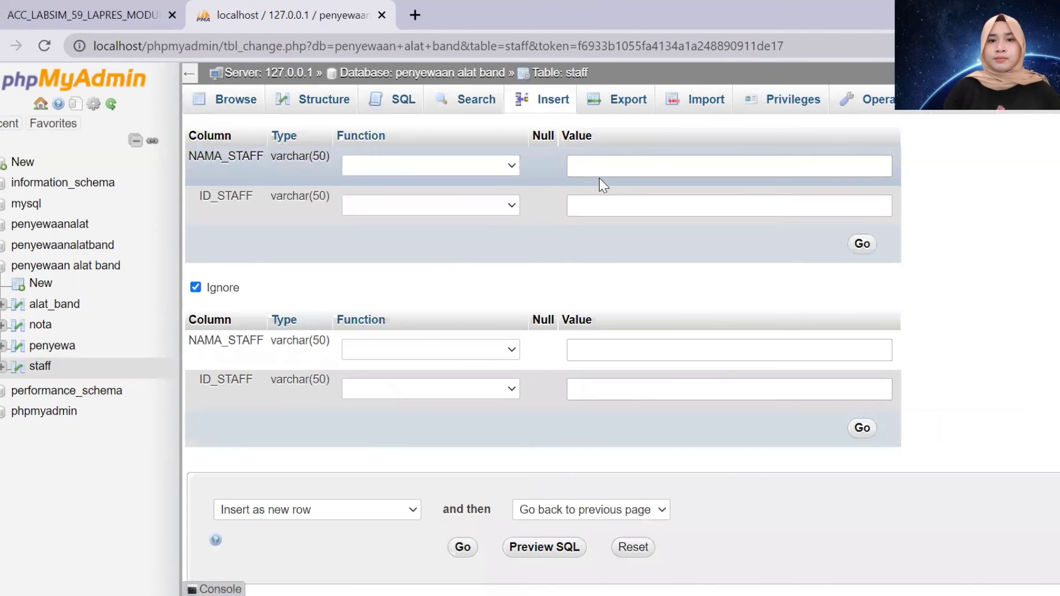
pyautogui.click(593, 163)
pyautogui.write('Annisa')
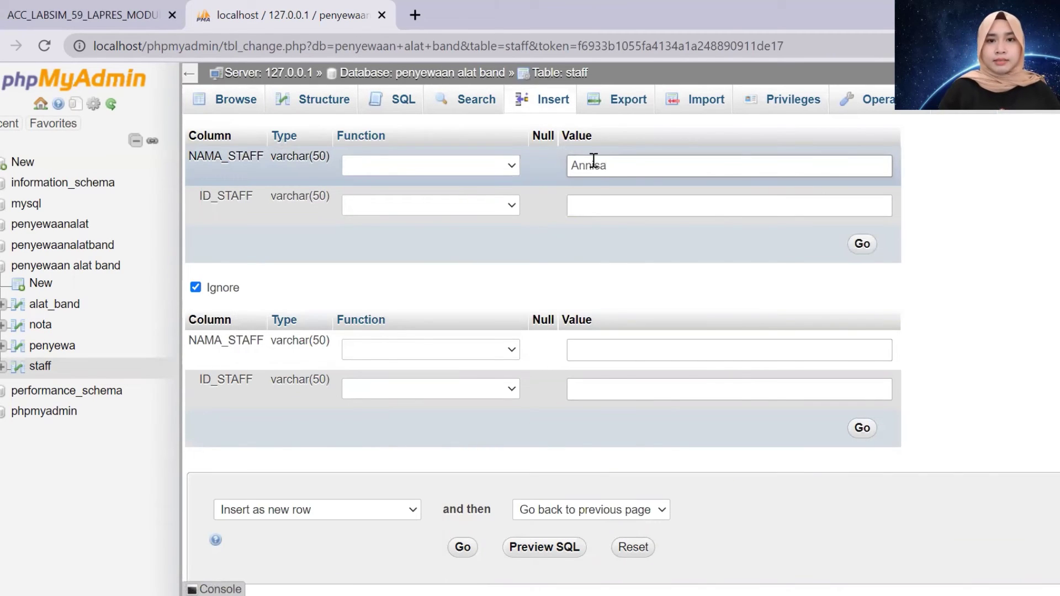
pyautogui.click(599, 204)
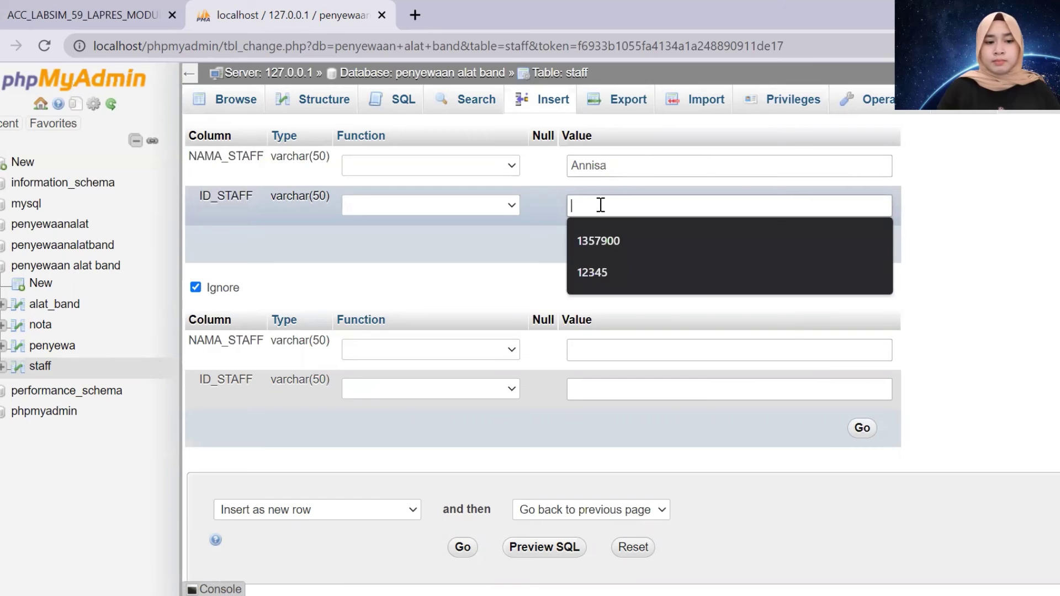
pyautogui.write('123456')
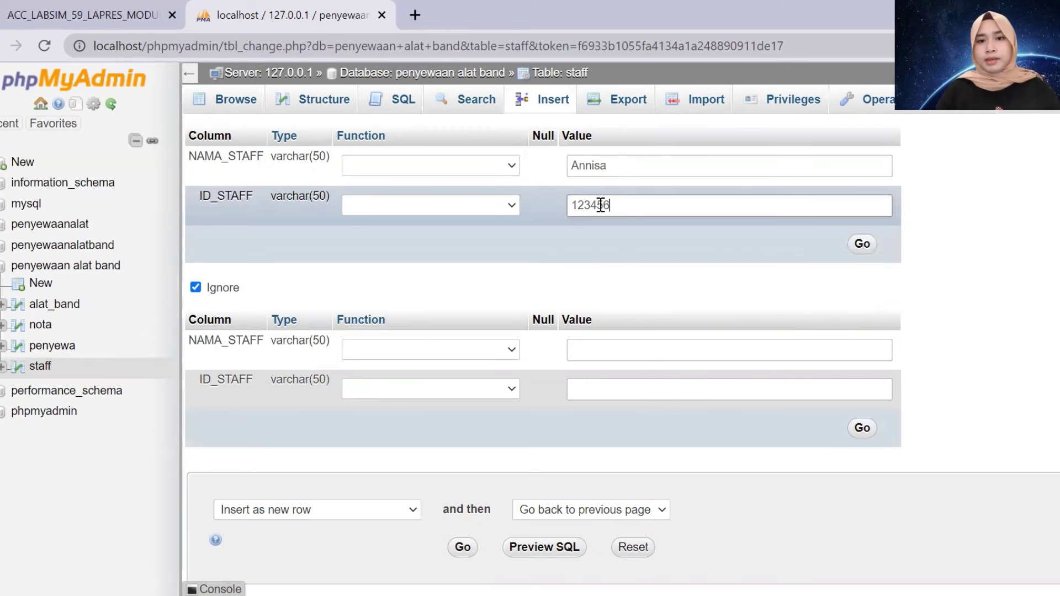
pyautogui.click(862, 245)
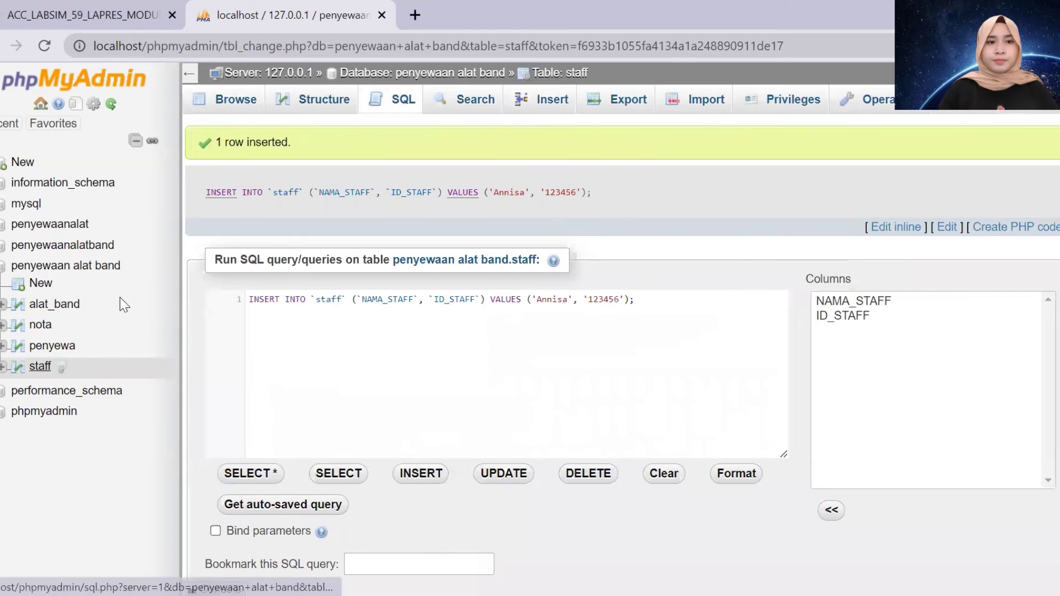
# Browse the staff table down to its last row, ID 1357909
pyautogui.click(40, 365)
pyautogui.scroll(-1, 442, 309)
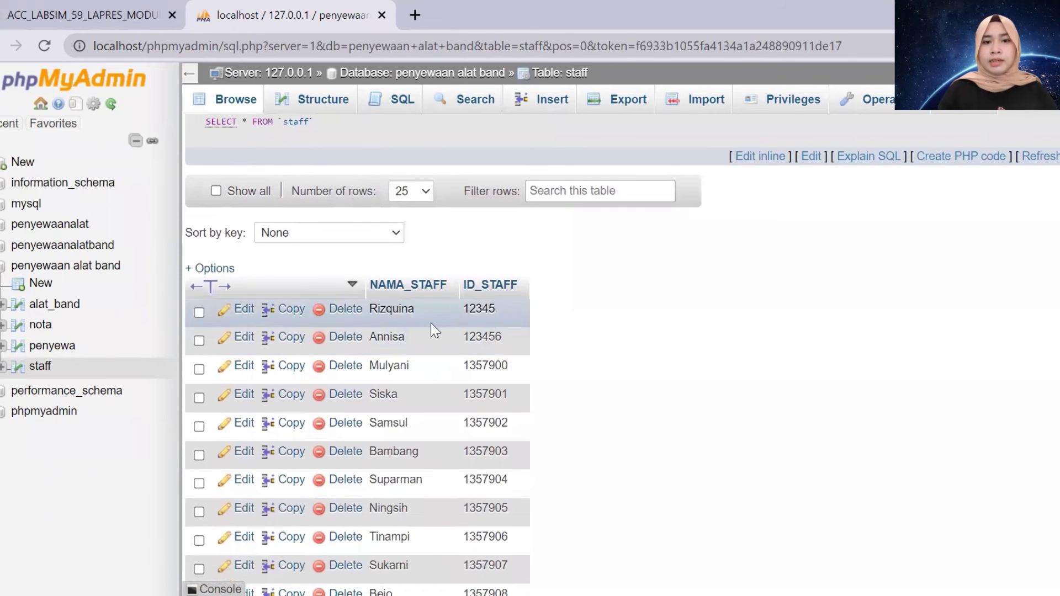
pyautogui.scroll(-3, 479, 309)
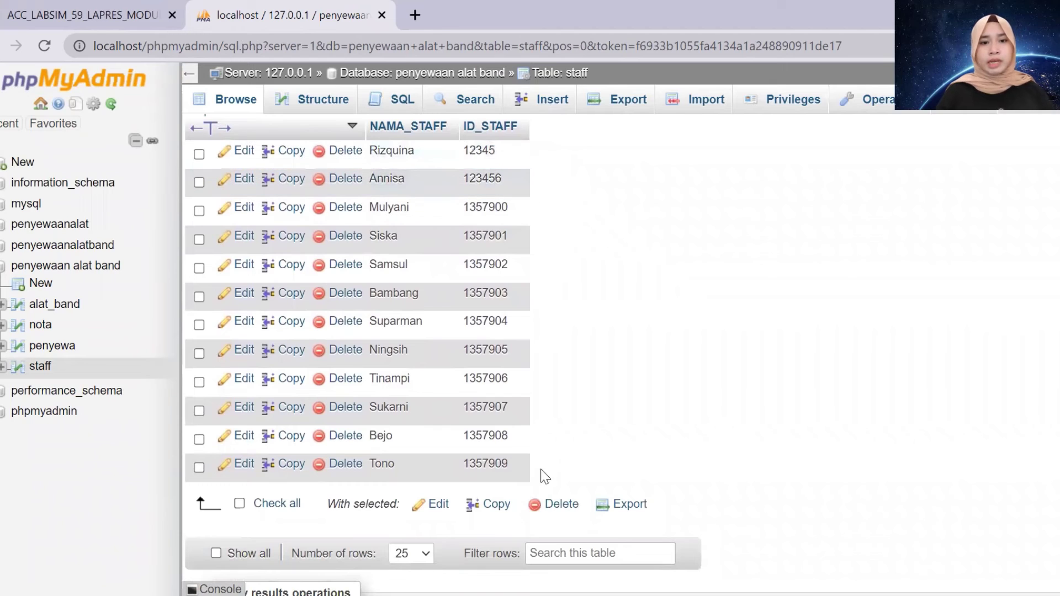
# Start a new alat_band row with JENIS_ALAT Piano and MERK_ALAT Yamaha
pyautogui.click(55, 305)
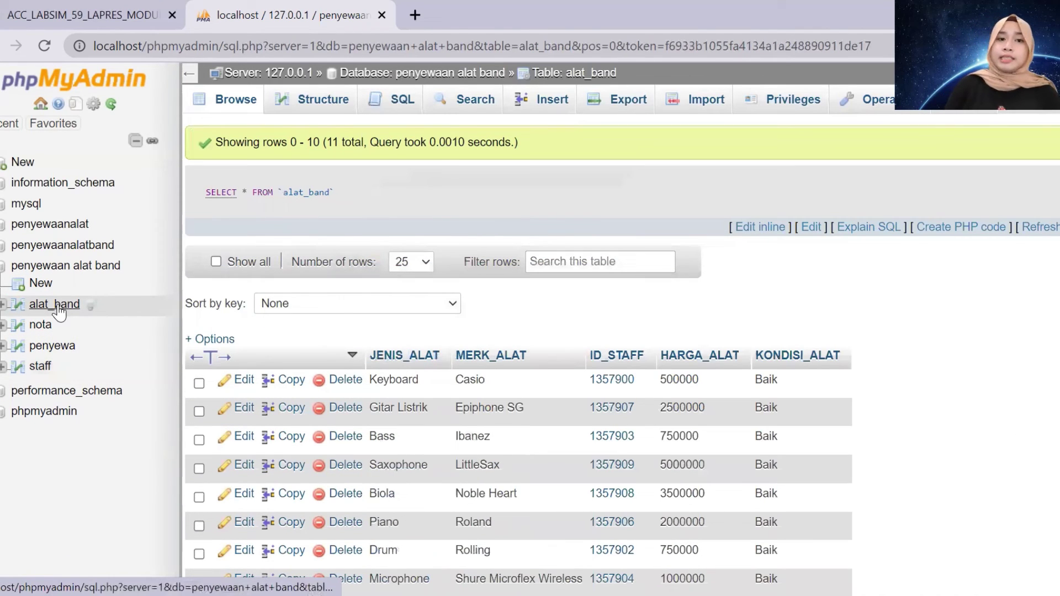
pyautogui.click(523, 105)
pyautogui.click(600, 166)
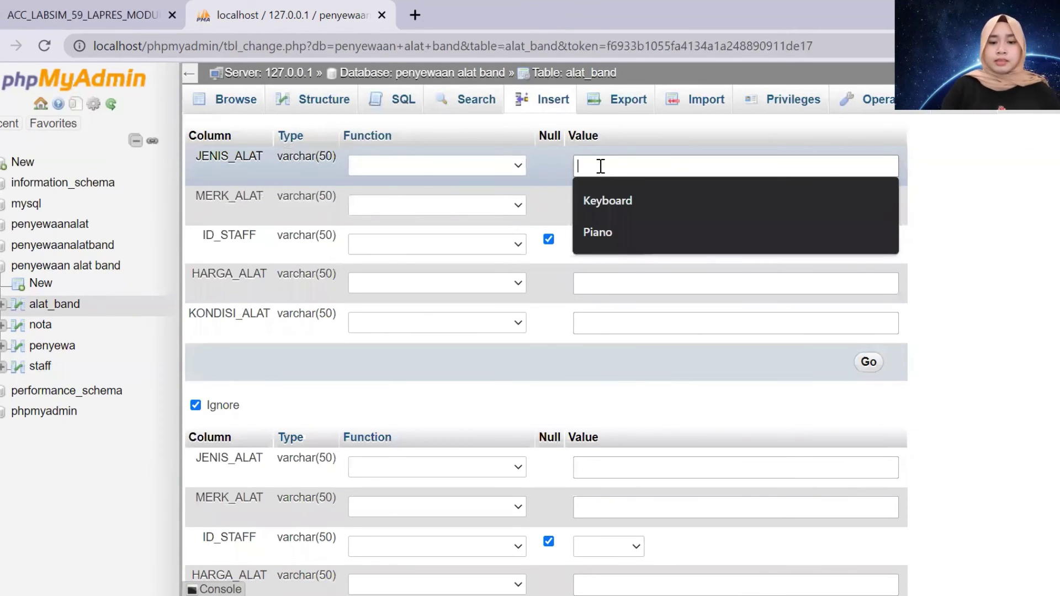
pyautogui.write('Piano')
pyautogui.click(634, 210)
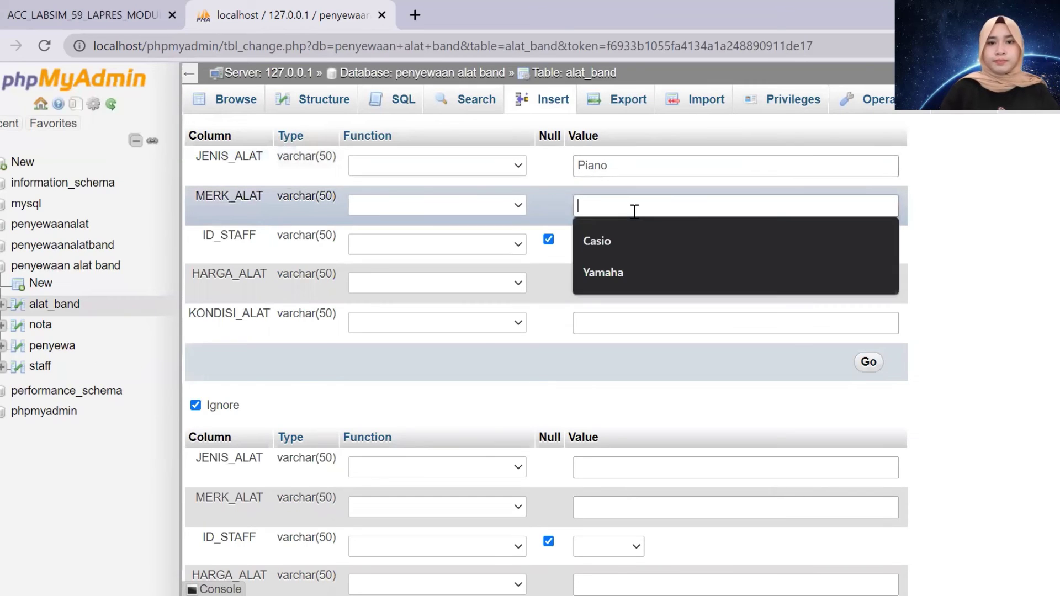
pyautogui.write('Yamaha')
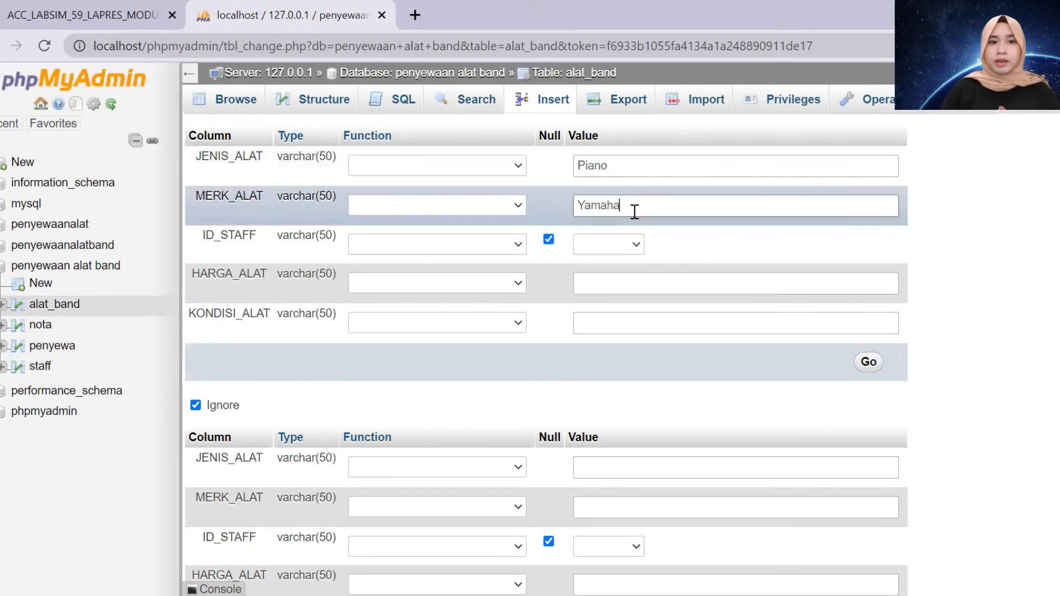
# Add staff 123456, price 200000, condition Baik, submit, and open the rejected duplicate query
pyautogui.click(628, 247)
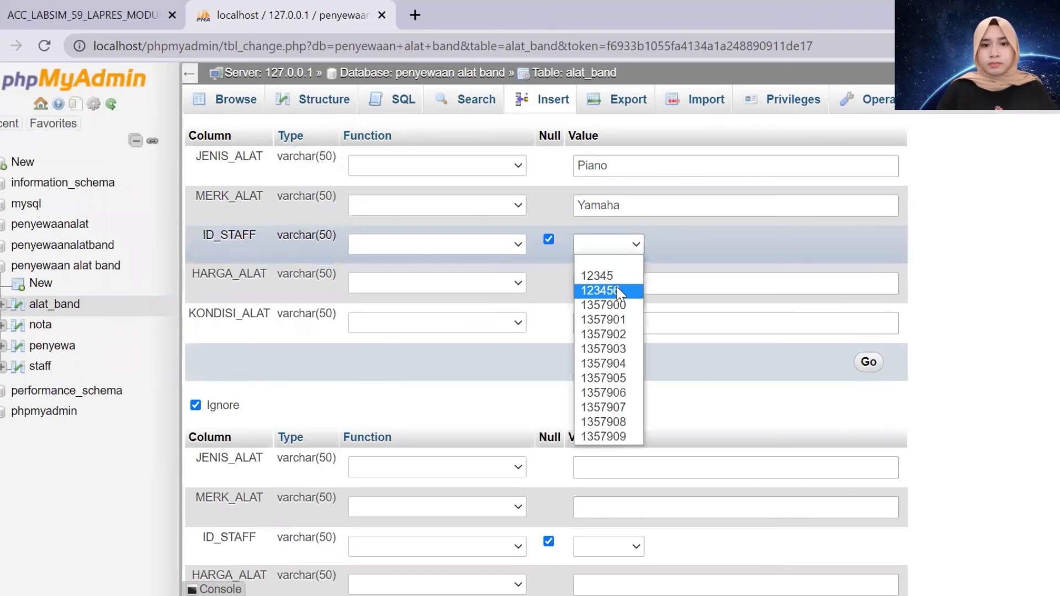
pyautogui.click(617, 289)
pyautogui.click(609, 281)
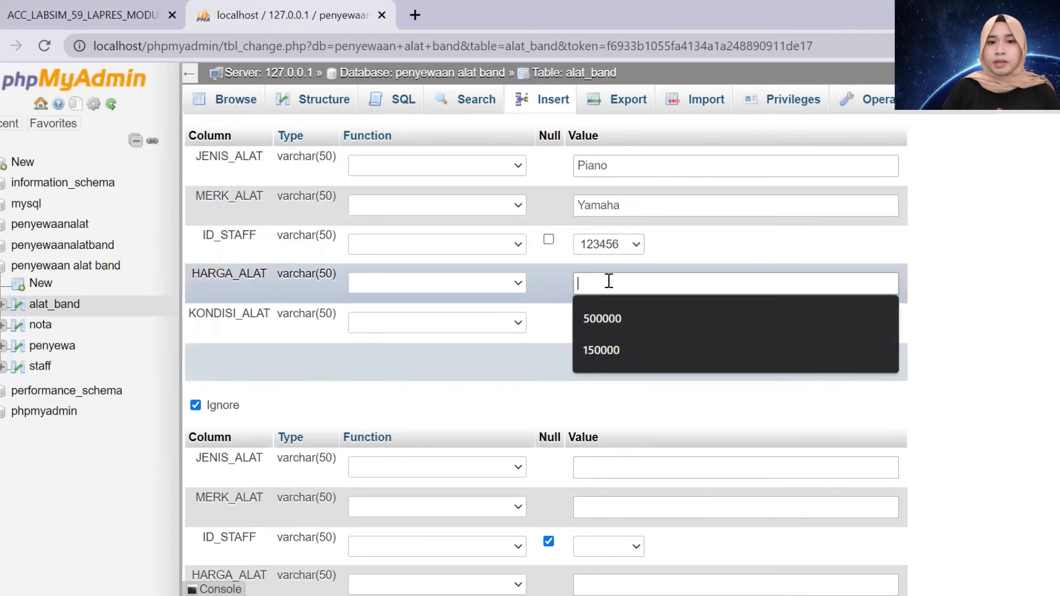
pyautogui.write('200000')
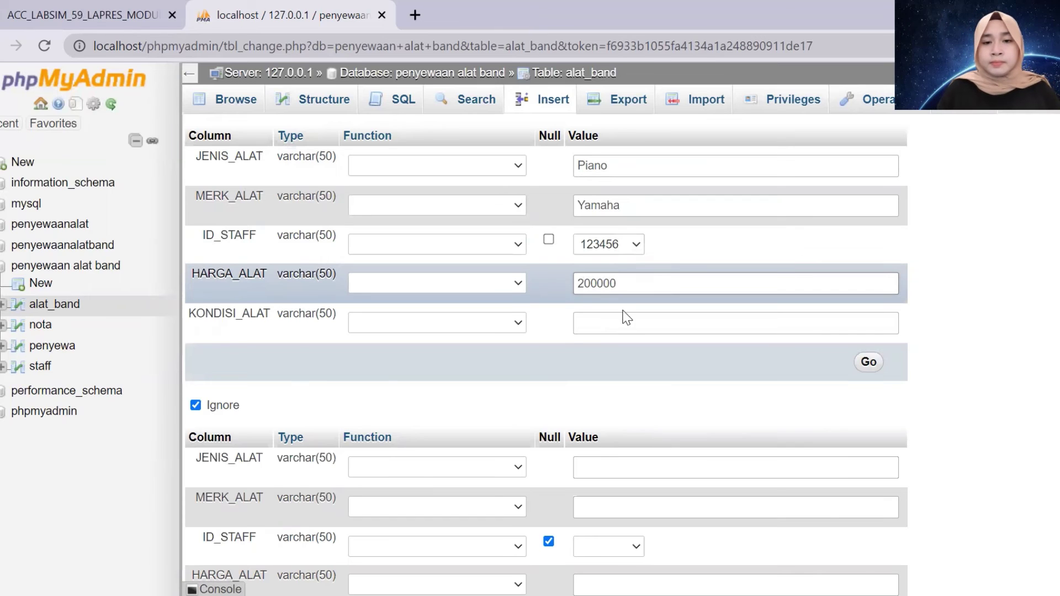
pyautogui.click(626, 322)
pyautogui.press('Down')
pyautogui.press('Return')
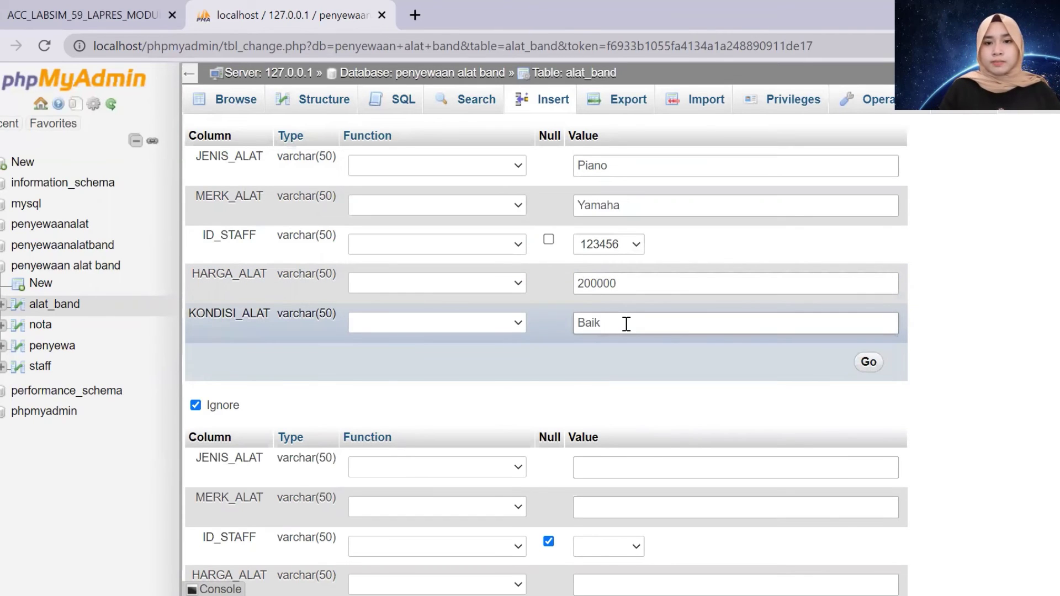
pyautogui.click(868, 363)
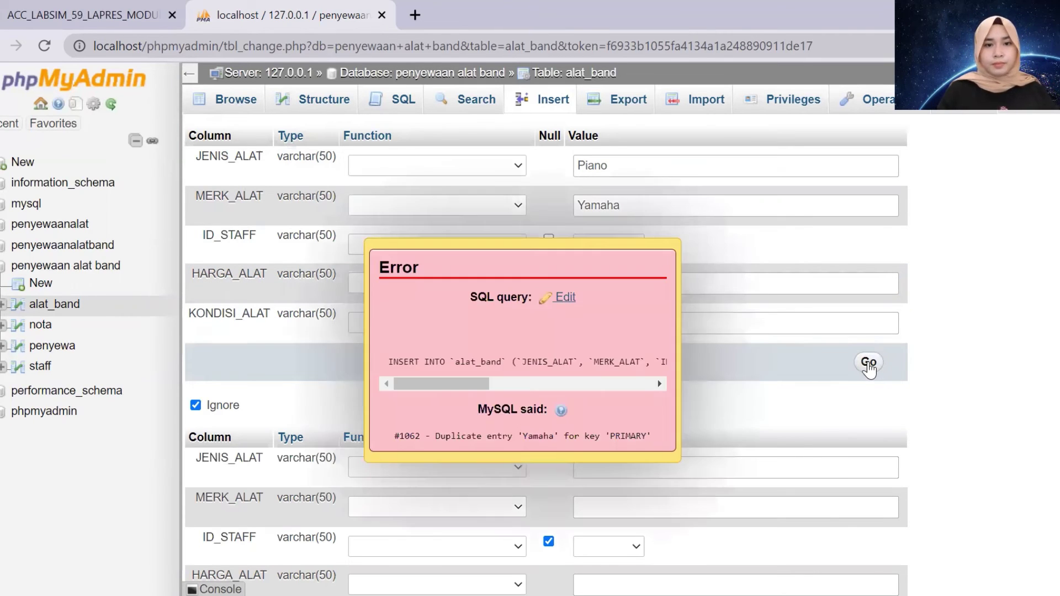
pyautogui.click(565, 298)
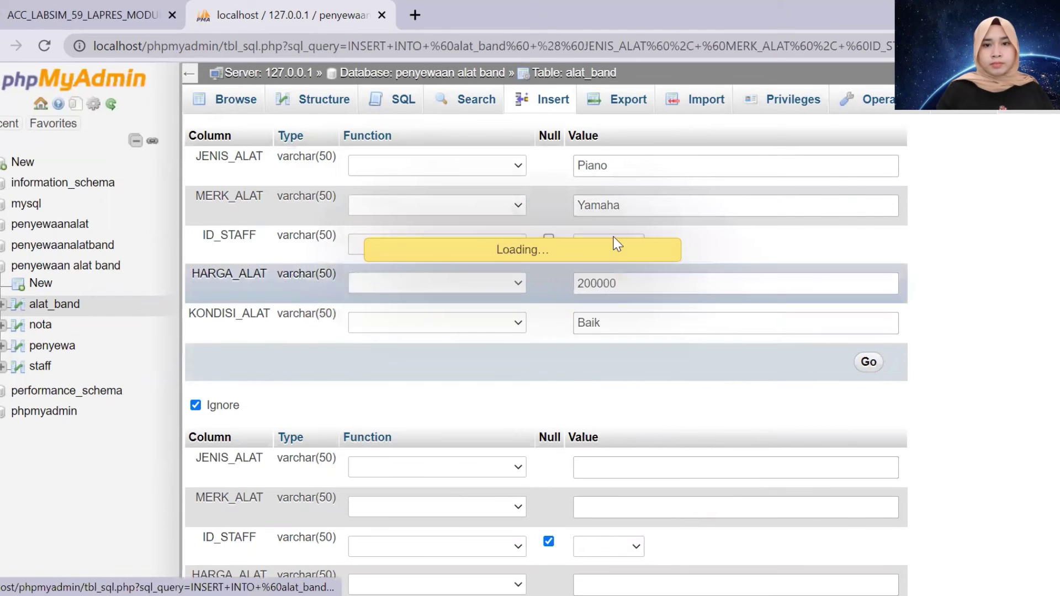
# Check the alat_band rows, then bring up the nota table's insert form
pyautogui.click(58, 306)
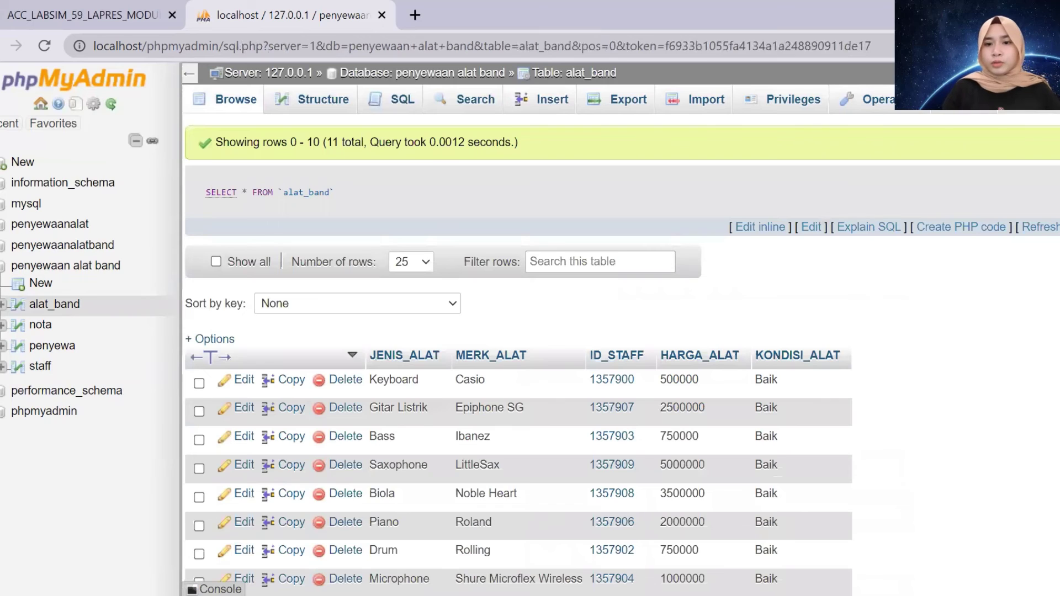
pyautogui.scroll(-3, 497, 331)
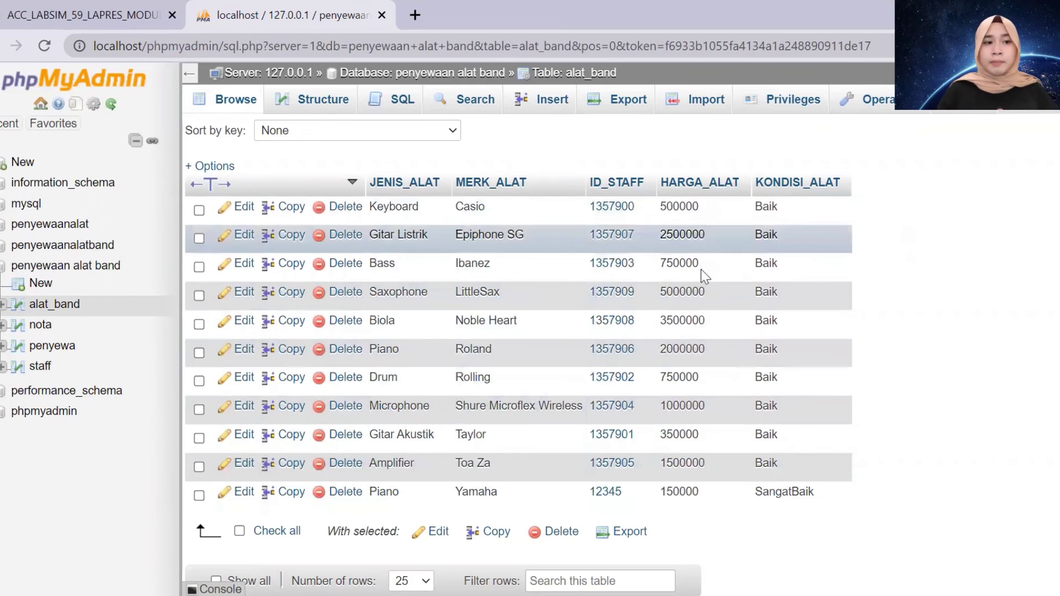
pyautogui.click(41, 326)
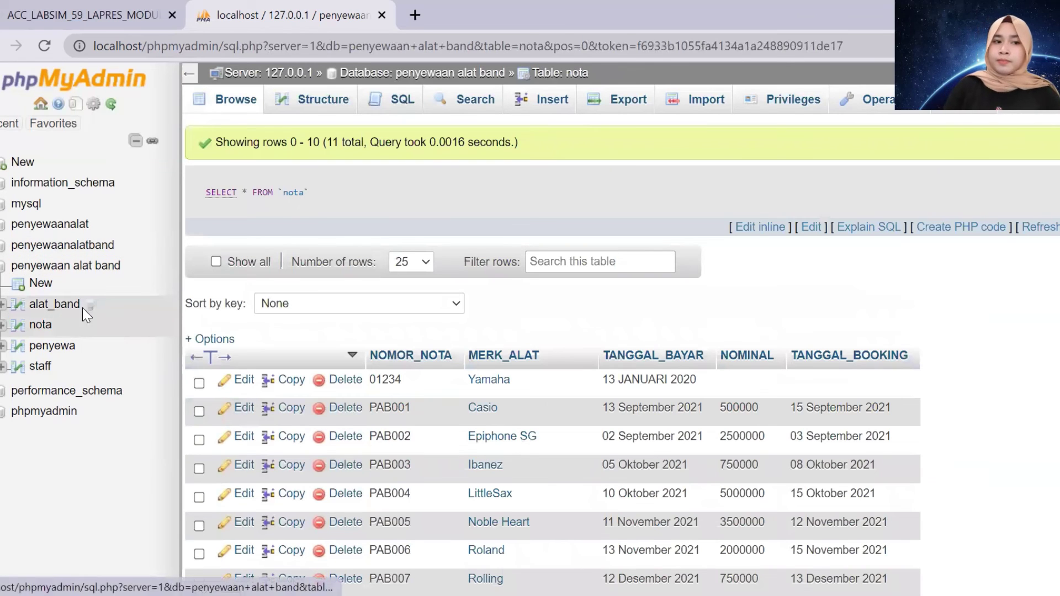
pyautogui.click(582, 103)
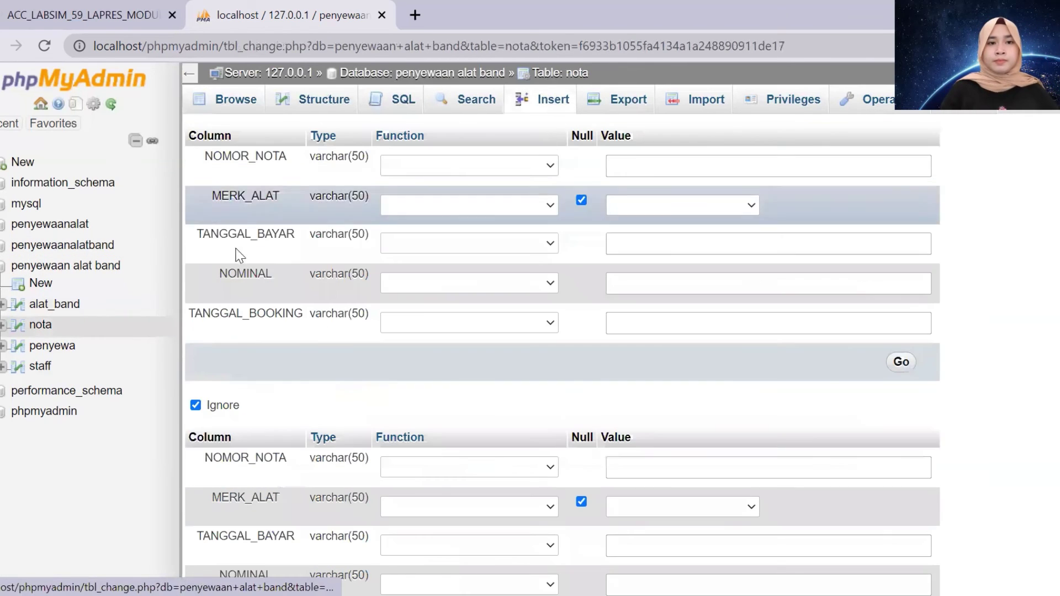
# Start a new alat_band row with instrument Bass and brand Caser
pyautogui.click(53, 307)
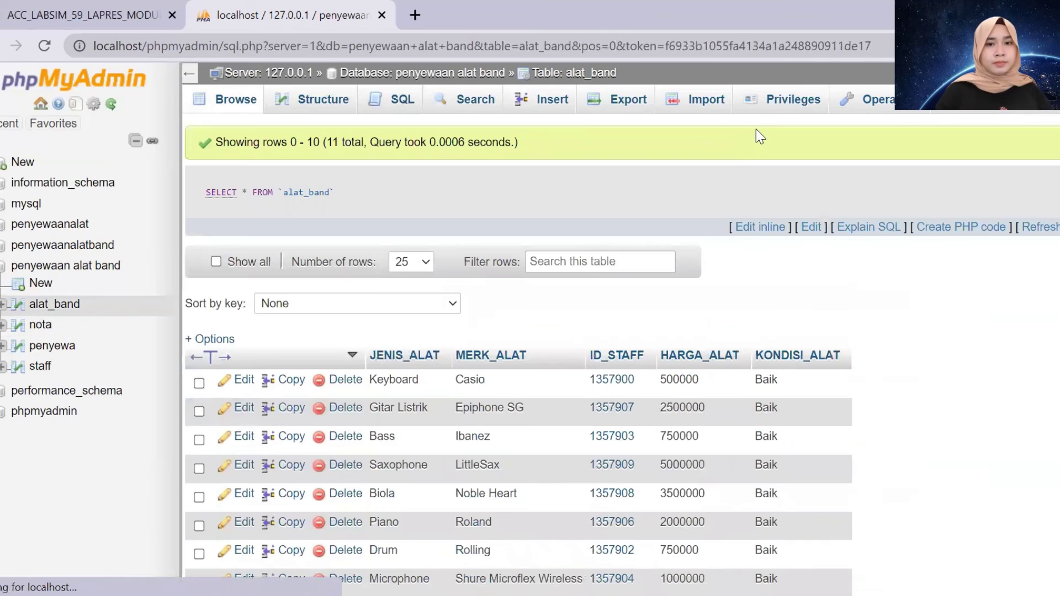
pyautogui.click(531, 104)
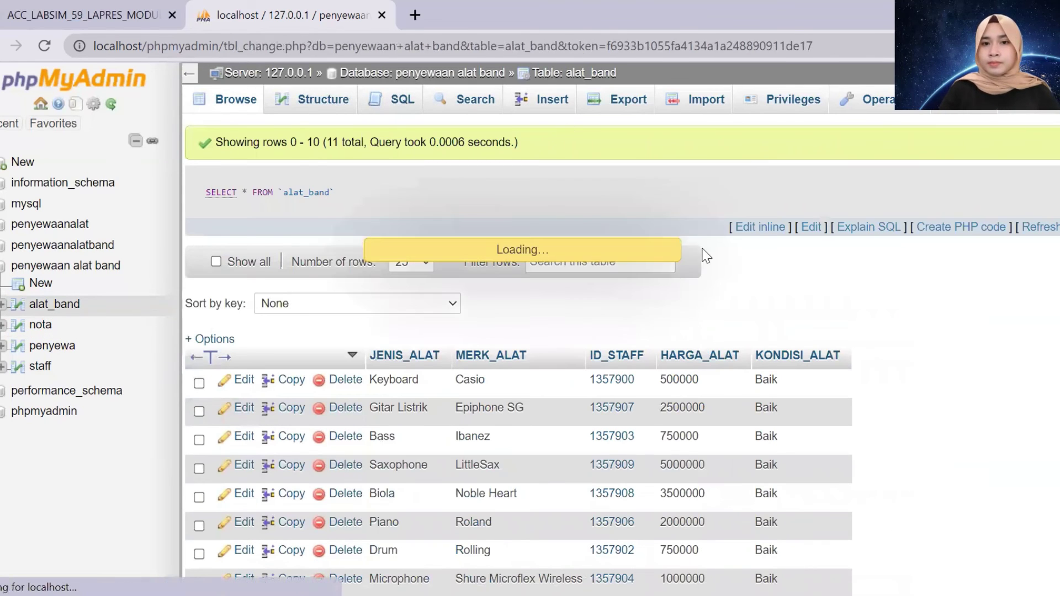
pyautogui.click(671, 168)
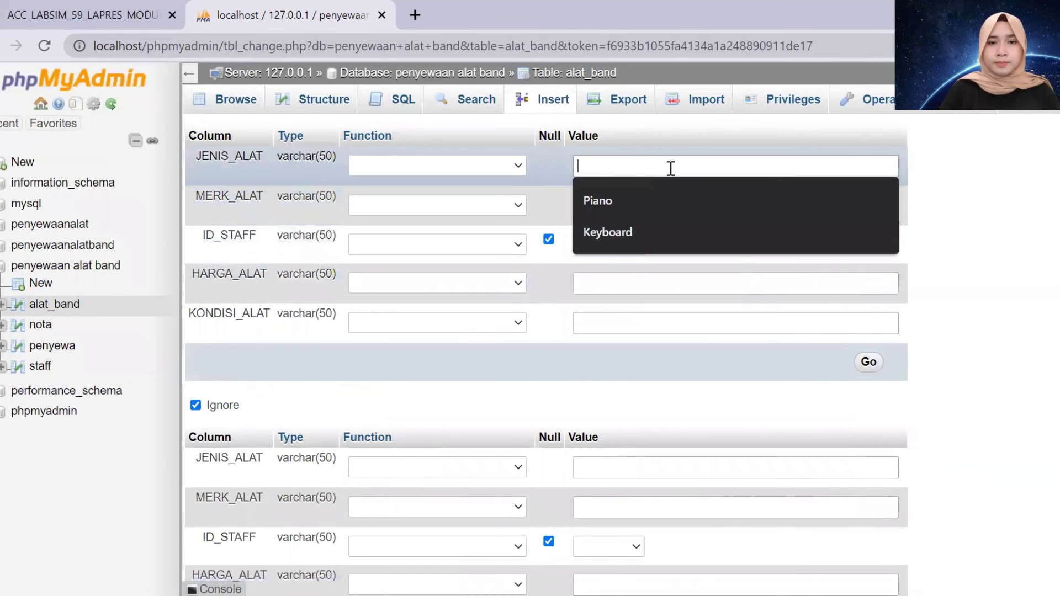
pyautogui.write('Ky')
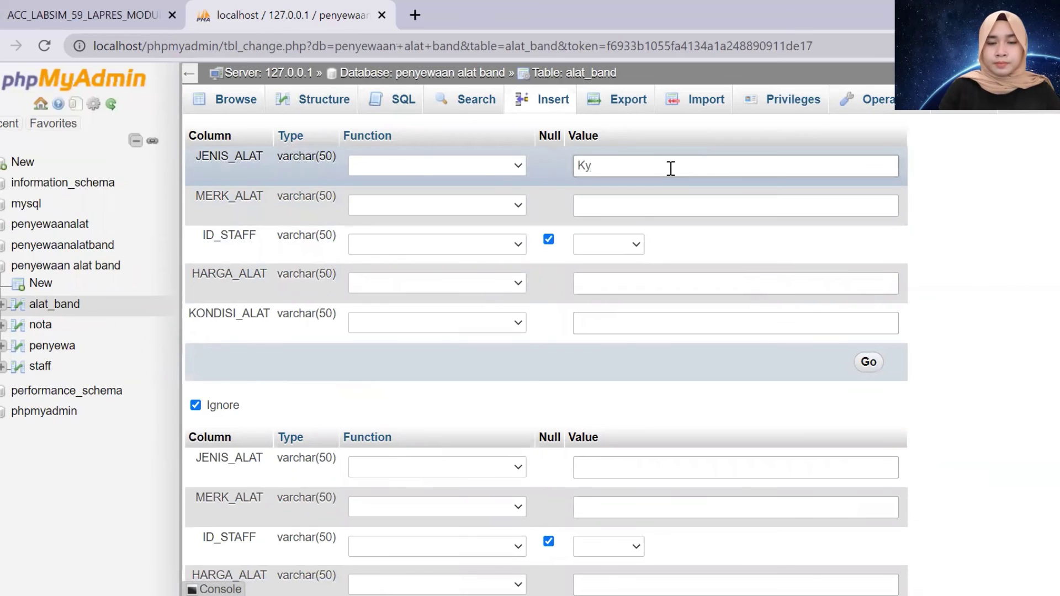
pyautogui.press('BackSpace')
pyautogui.press('BackSpace')
pyautogui.write('Bass')
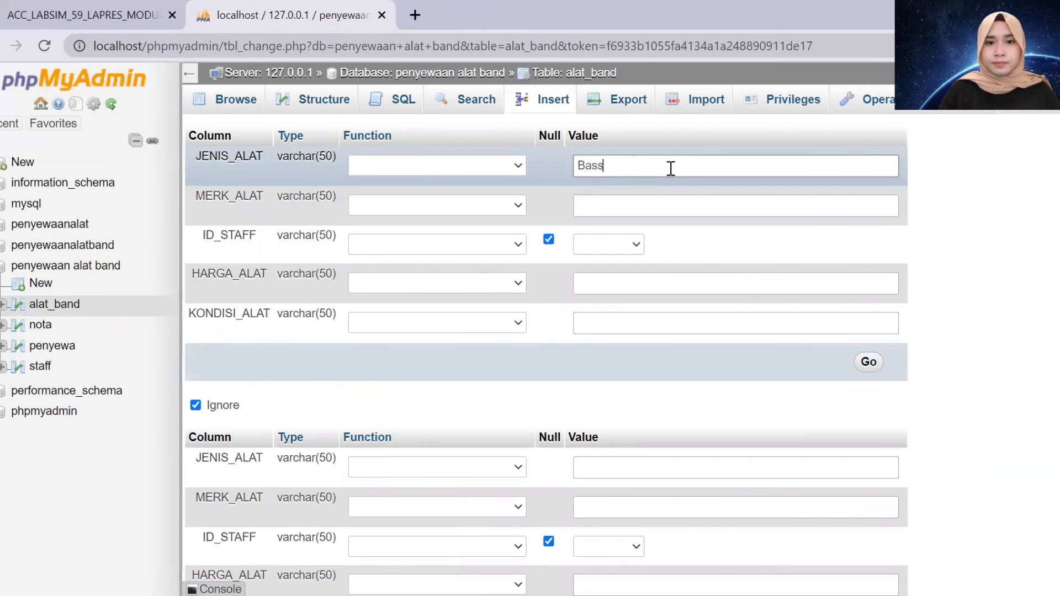
pyautogui.click(663, 206)
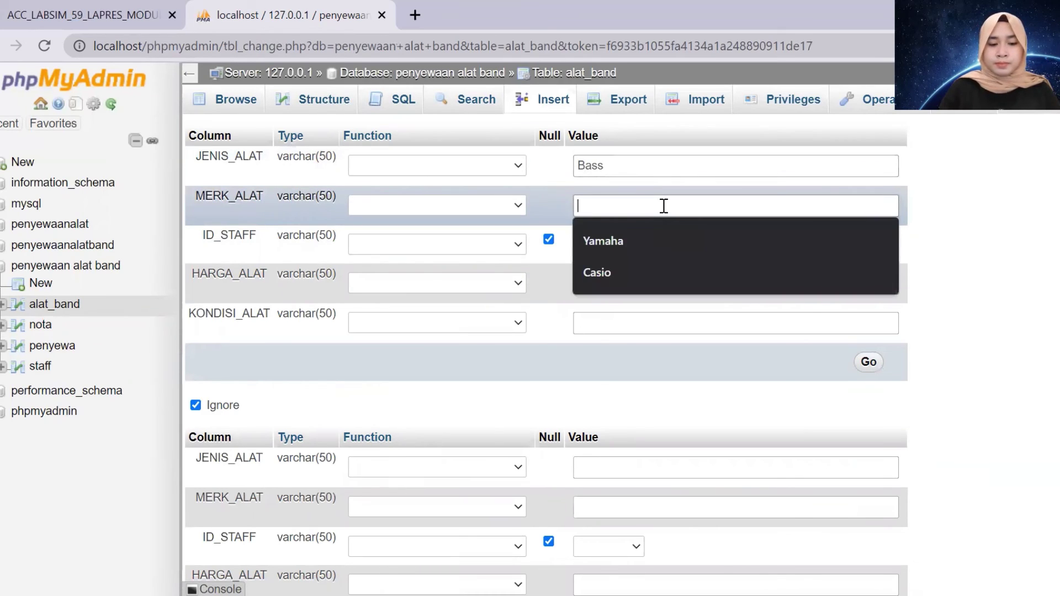
pyautogui.write('Caser')
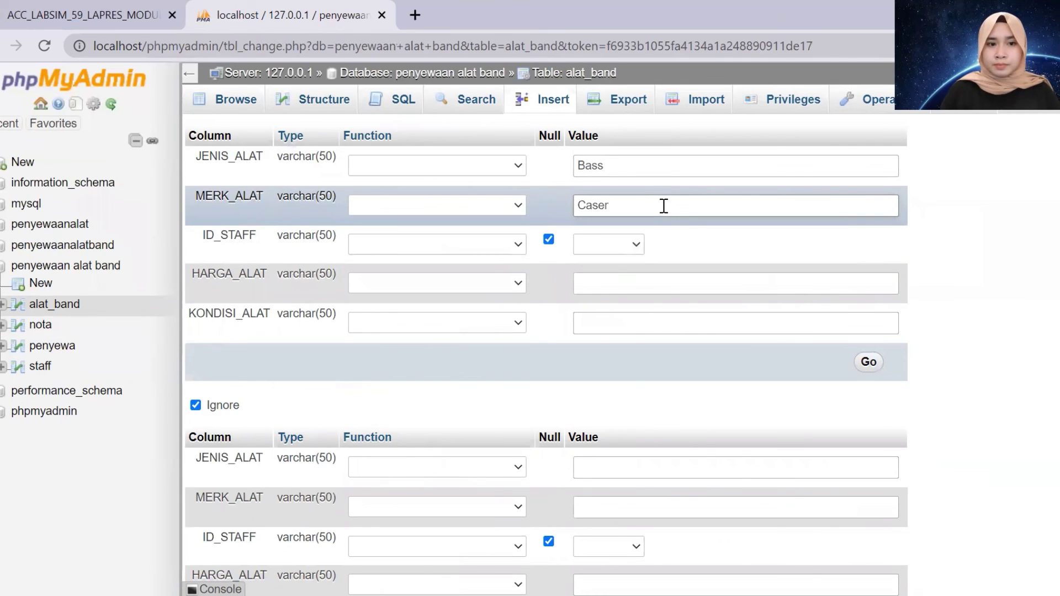
# Give it staff 123456, price 200000 and condition Baik, save, and browse alat_band
pyautogui.click(635, 248)
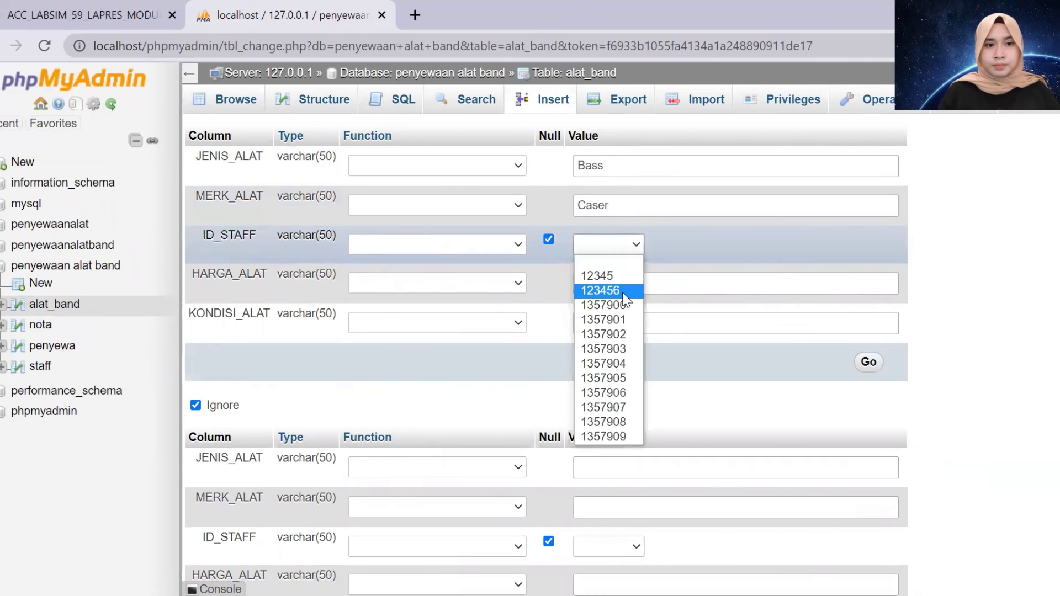
pyautogui.press('Return')
pyautogui.click(636, 275)
pyautogui.write('20000')
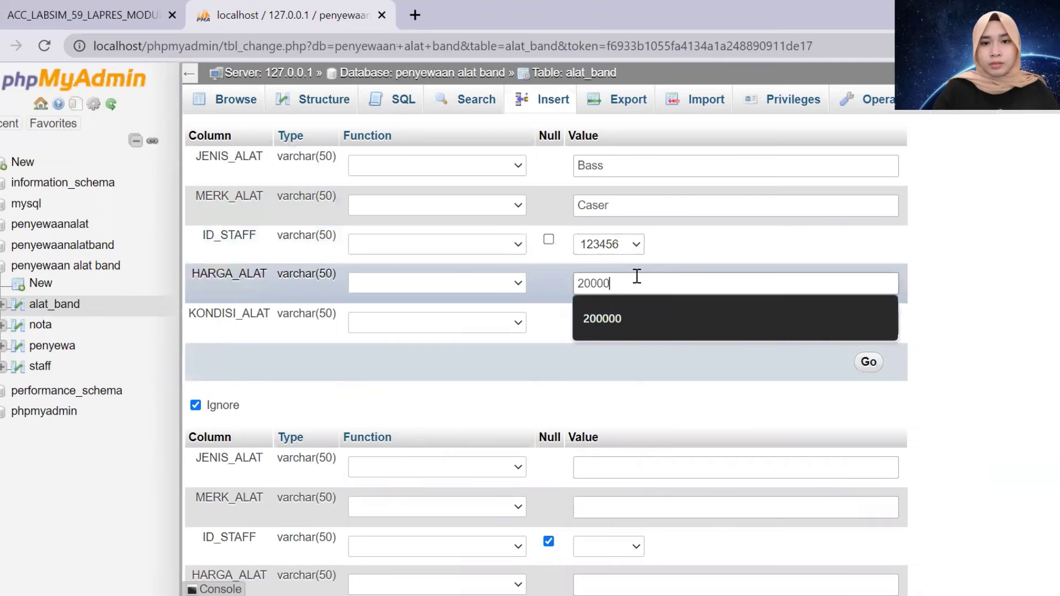
pyautogui.write('0')
pyautogui.click(639, 326)
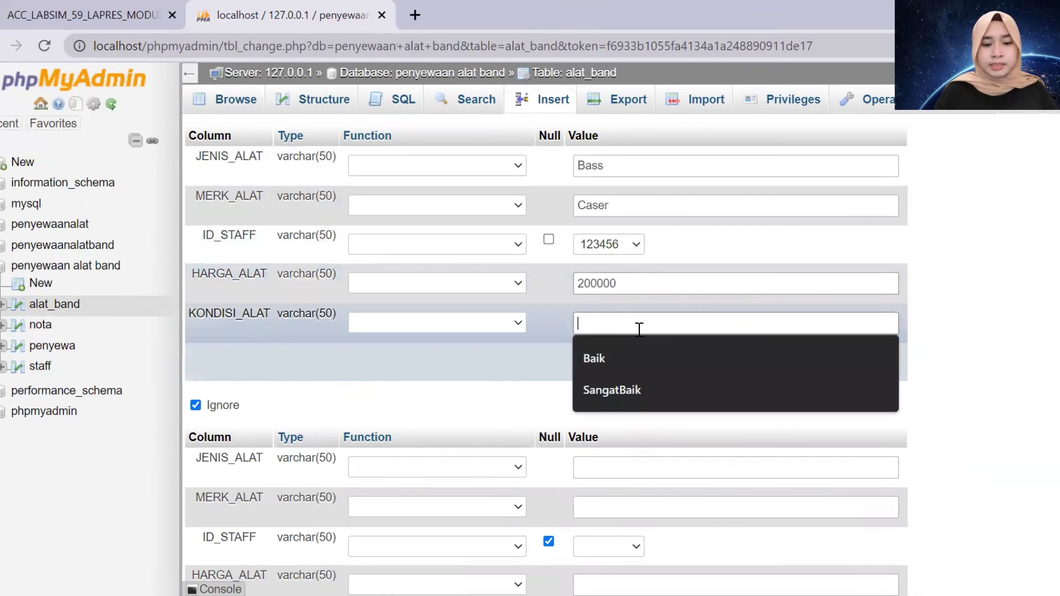
pyautogui.press('Down')
pyautogui.press('Return')
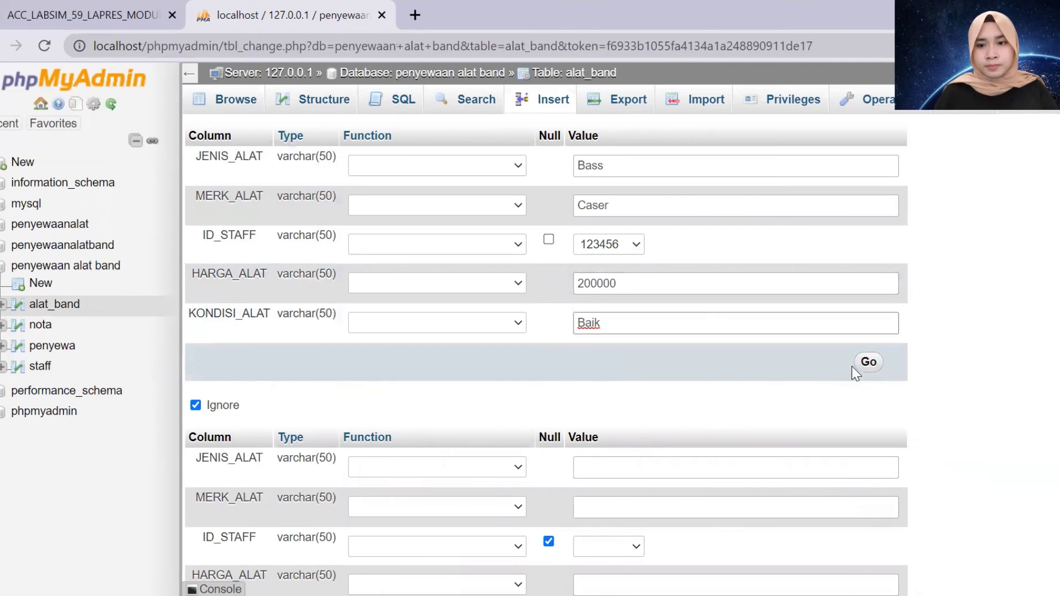
pyautogui.click(871, 372)
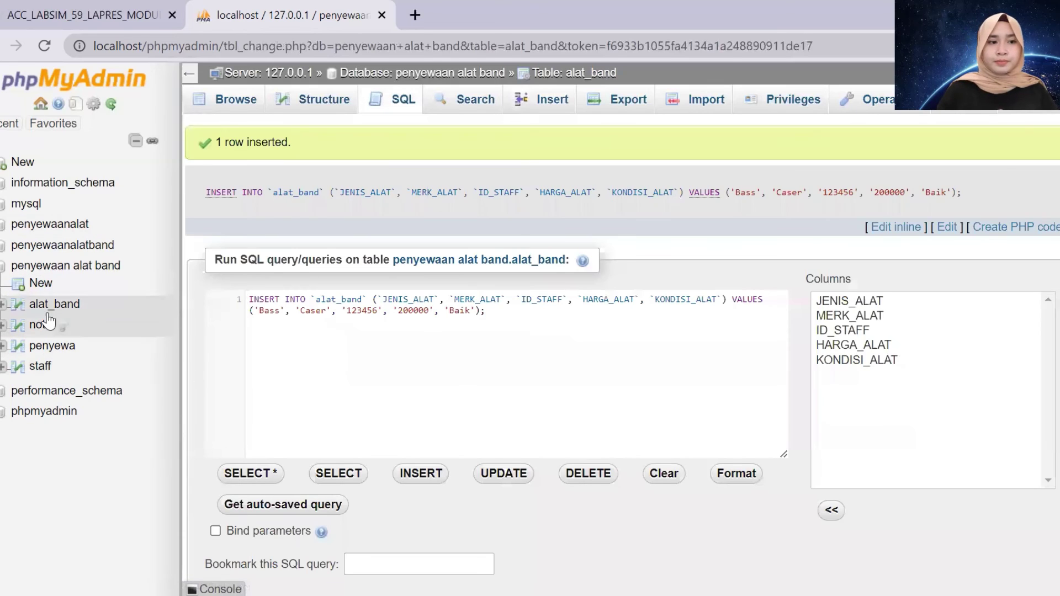
pyautogui.click(54, 306)
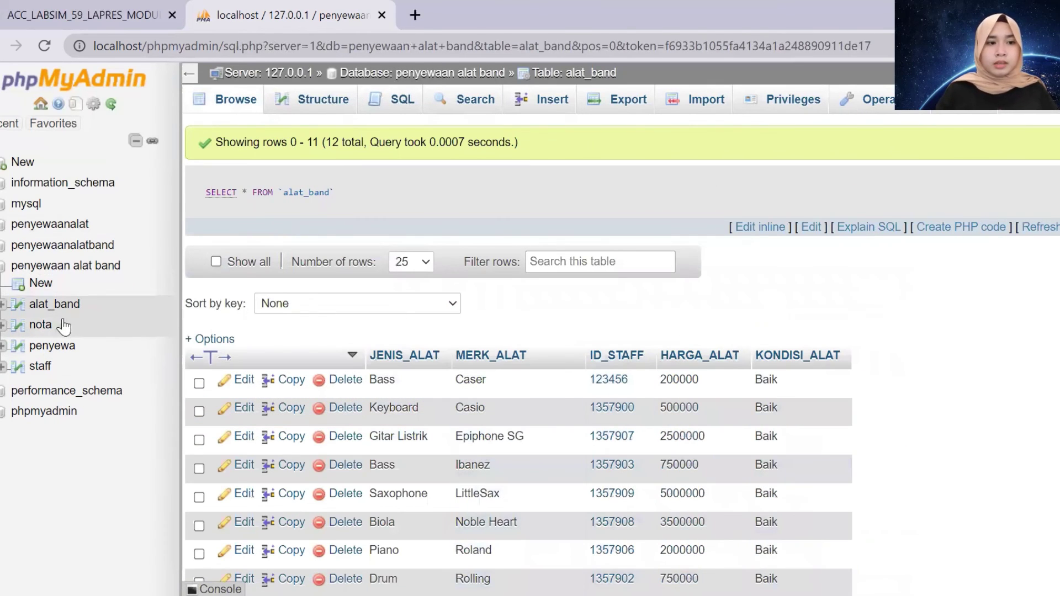
# Start a nota row with invoice number Pab1234 and brand Caser
pyautogui.click(43, 325)
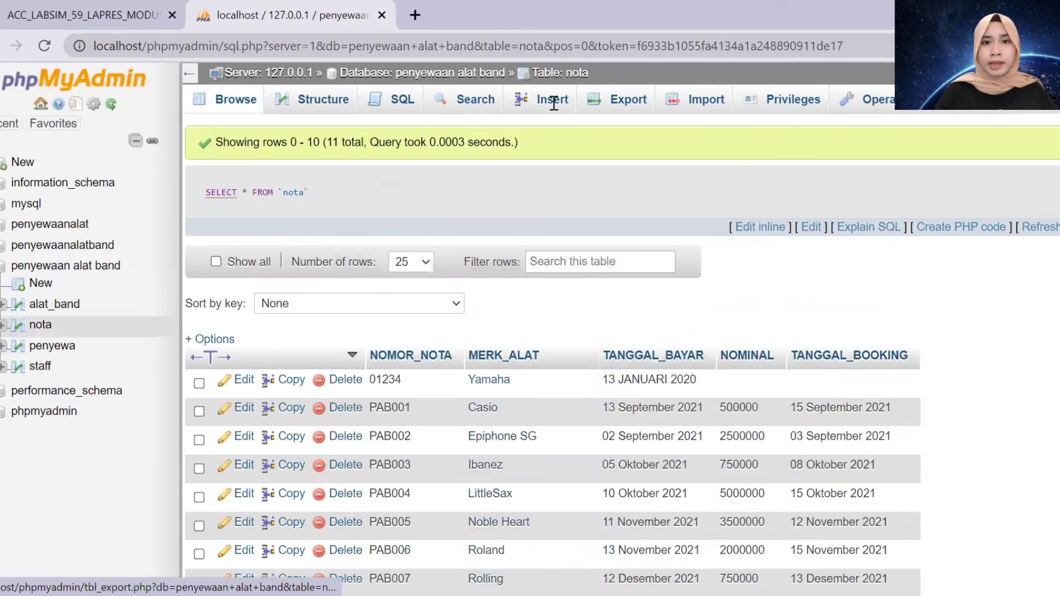
pyautogui.click(554, 102)
pyautogui.click(682, 168)
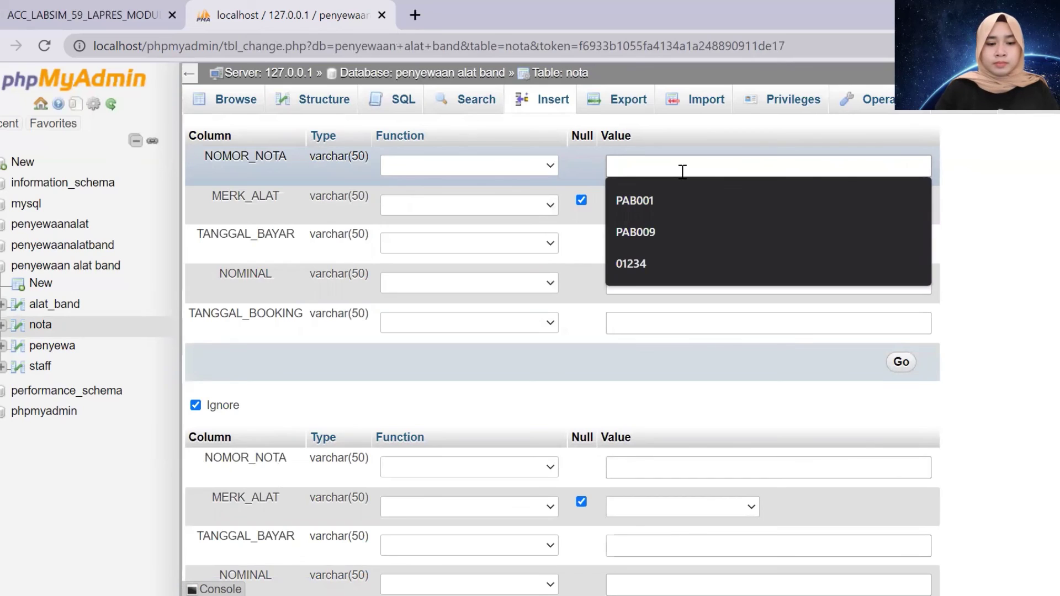
pyautogui.write('P')
pyautogui.press('BackSpace')
pyautogui.write('Pa')
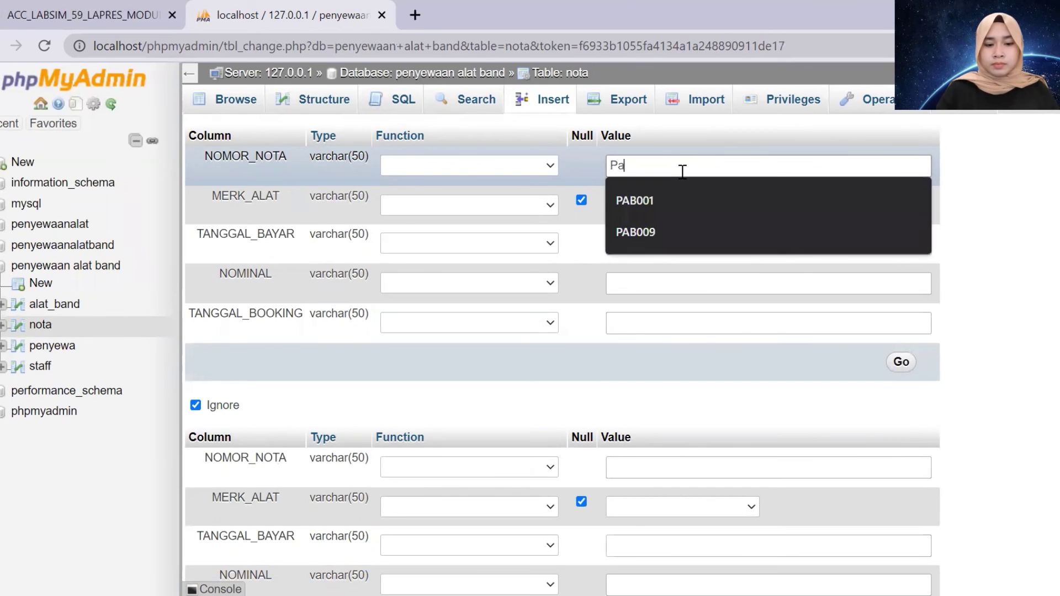
pyautogui.write('b1234')
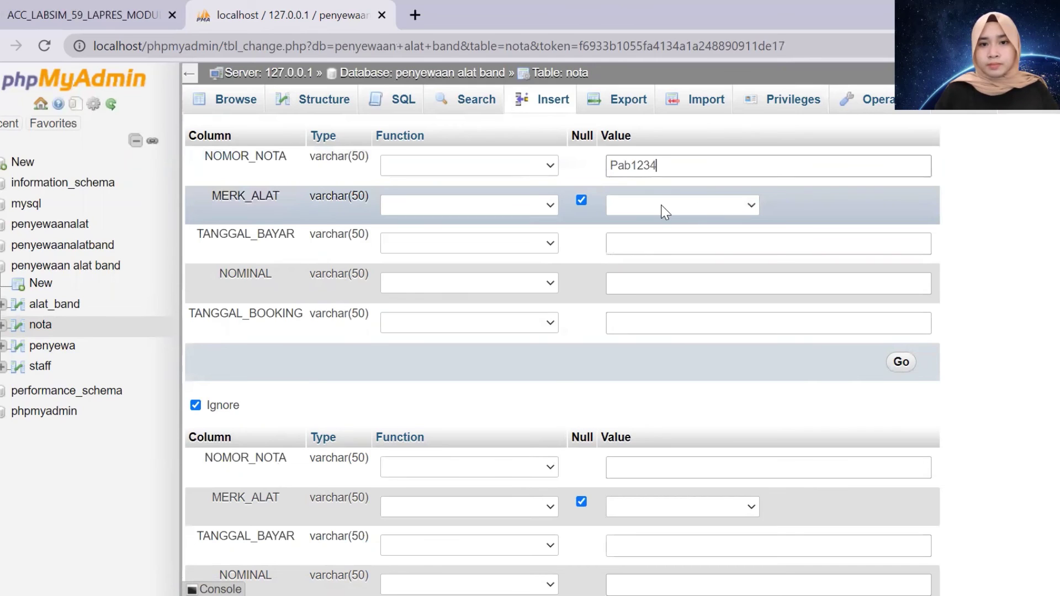
pyautogui.press('Tab')
pyautogui.click(715, 212)
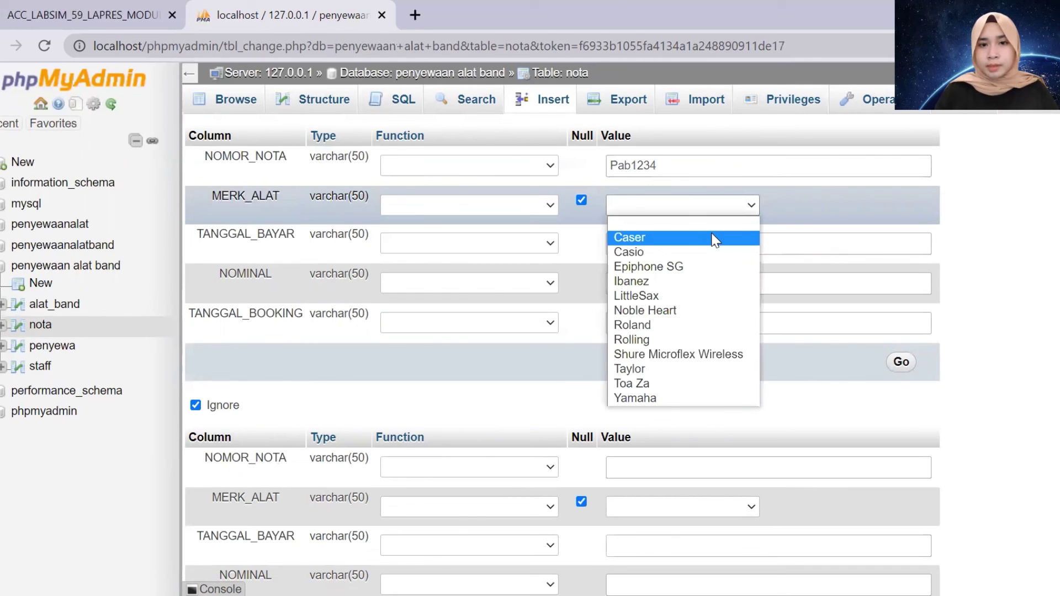
pyautogui.click(716, 237)
# Enter payment date 13 Januari 2021, nominal 200000, booking date 15 Januari 2021, and save
pyautogui.click(685, 248)
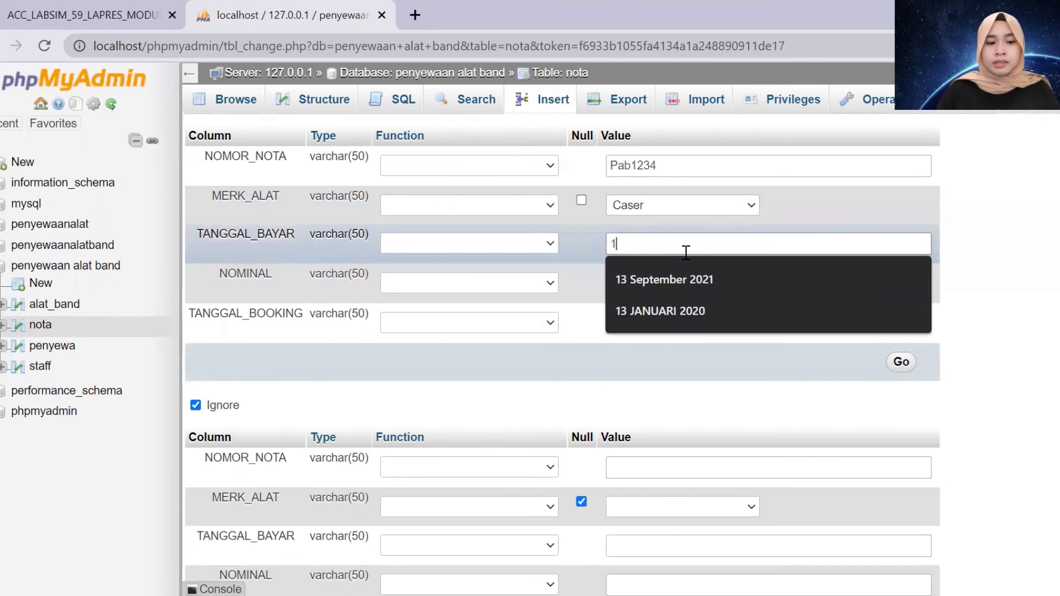
pyautogui.write('13 Januari')
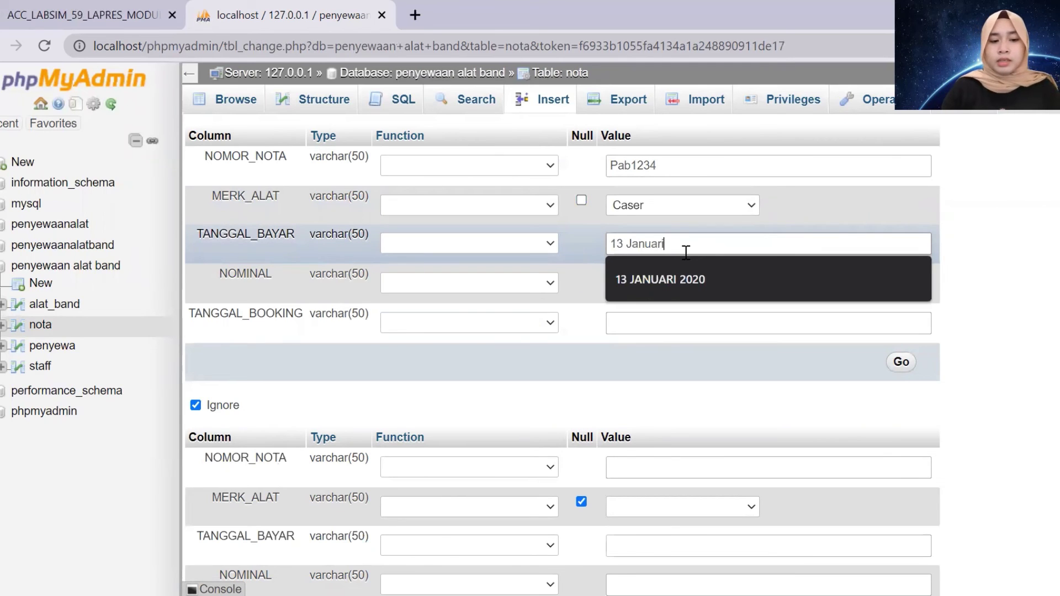
pyautogui.write(' 2021')
pyautogui.click(687, 280)
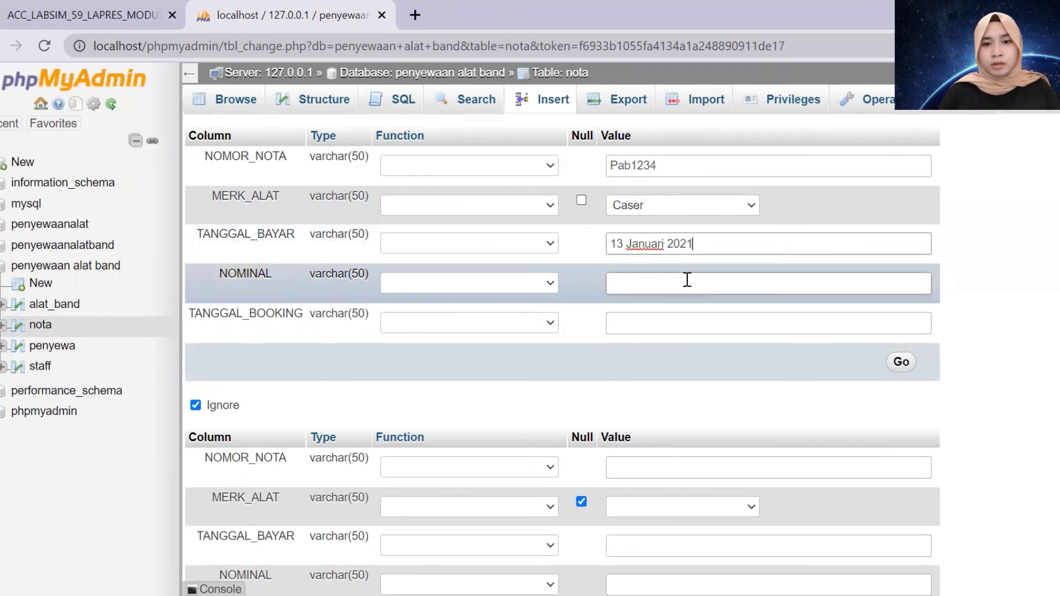
pyautogui.write('200000')
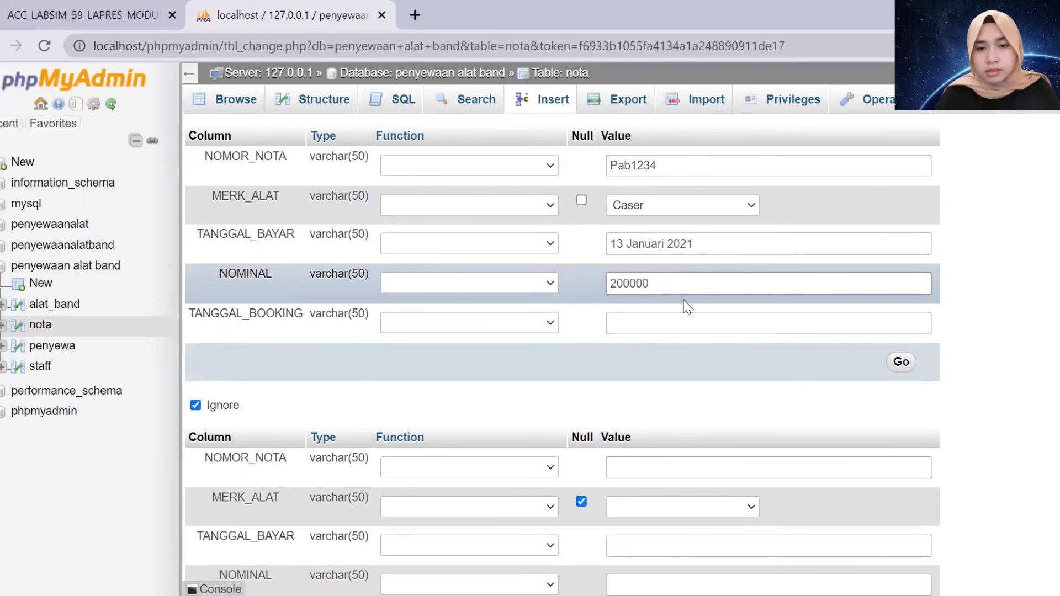
pyautogui.click(683, 327)
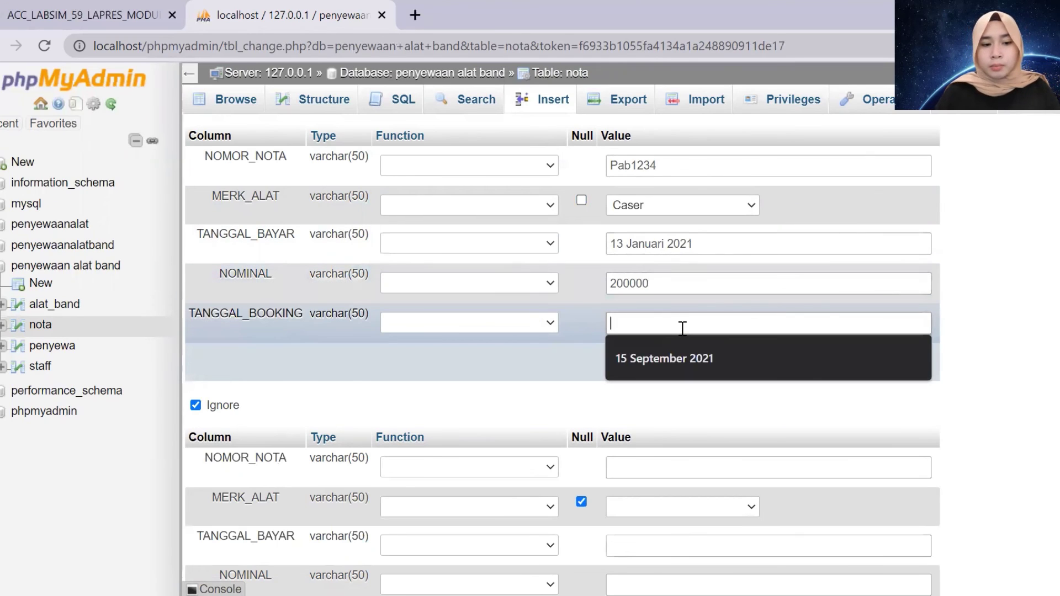
pyautogui.write('15 Januari 2021')
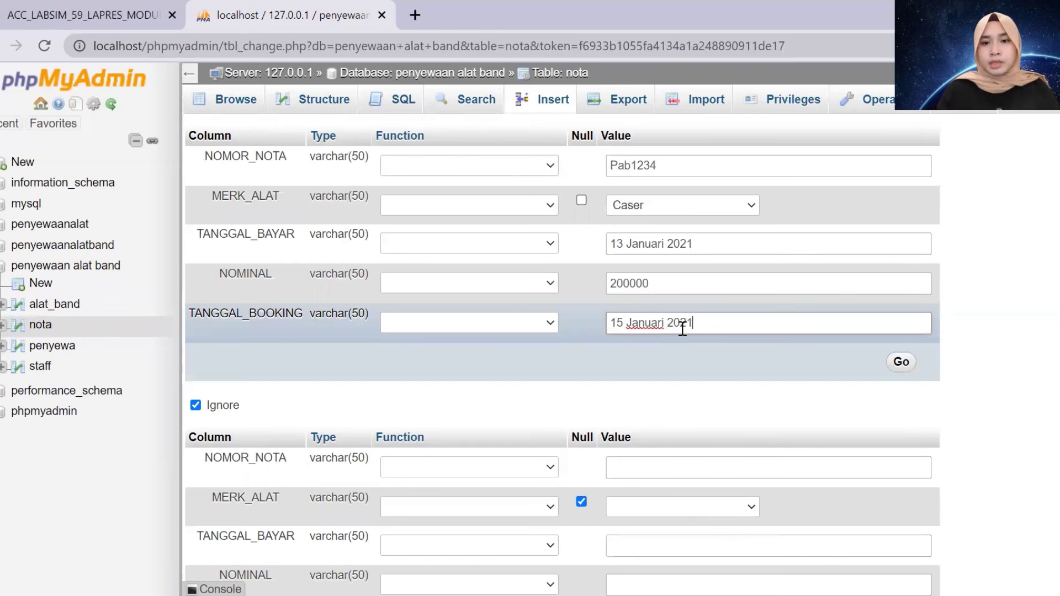
pyautogui.click(903, 361)
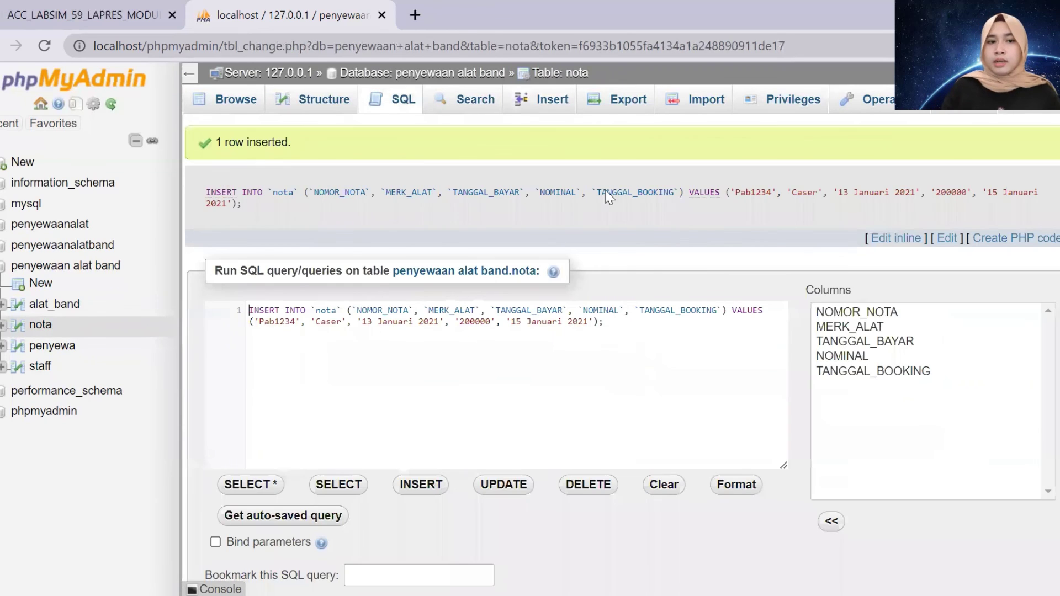
# Browse the updated nota rows, then select the penyewa table
pyautogui.click(21, 329)
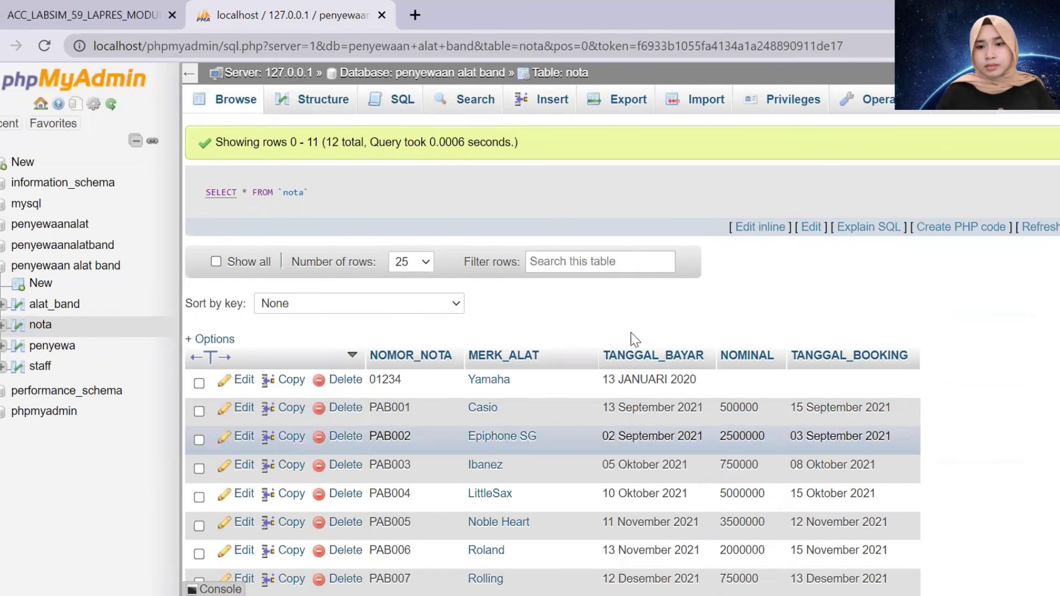
pyautogui.scroll(-3, 331, 387)
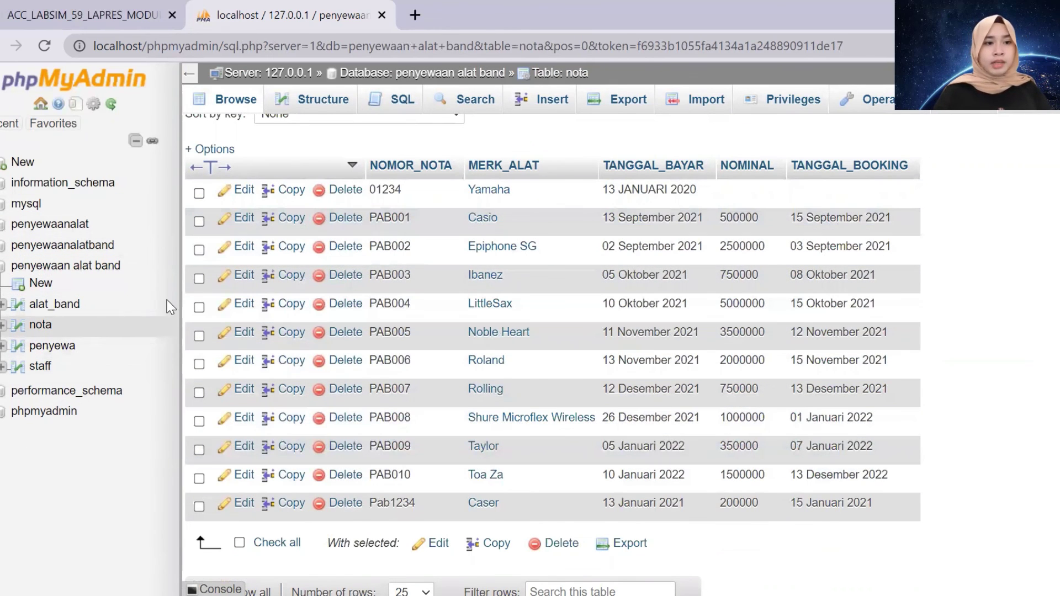
pyautogui.click(43, 354)
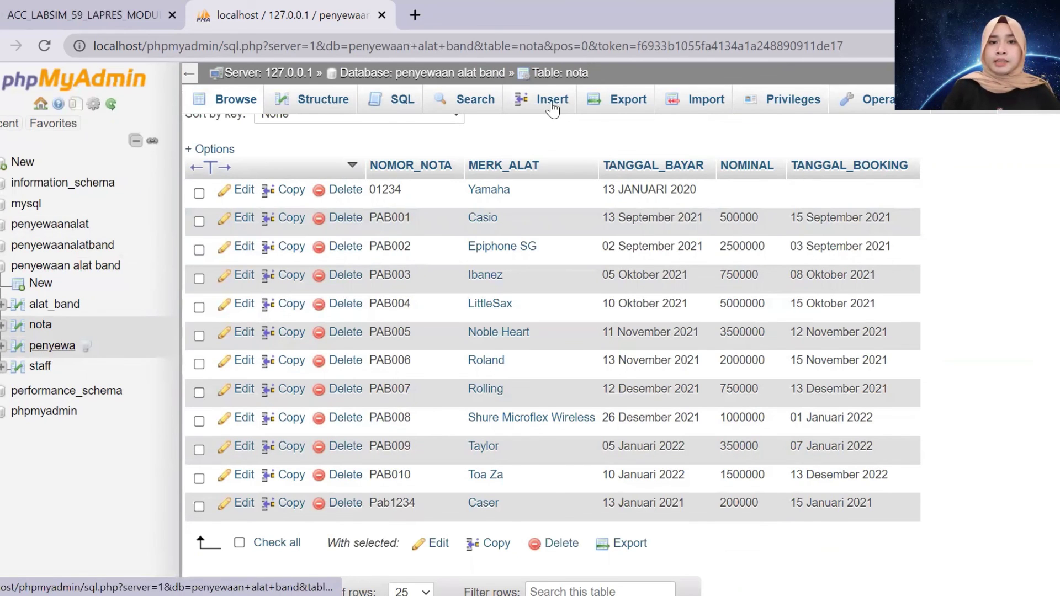
# Start a penyewa row with the renter's NIK, staff 123456 and the renter's name
pyautogui.click(552, 107)
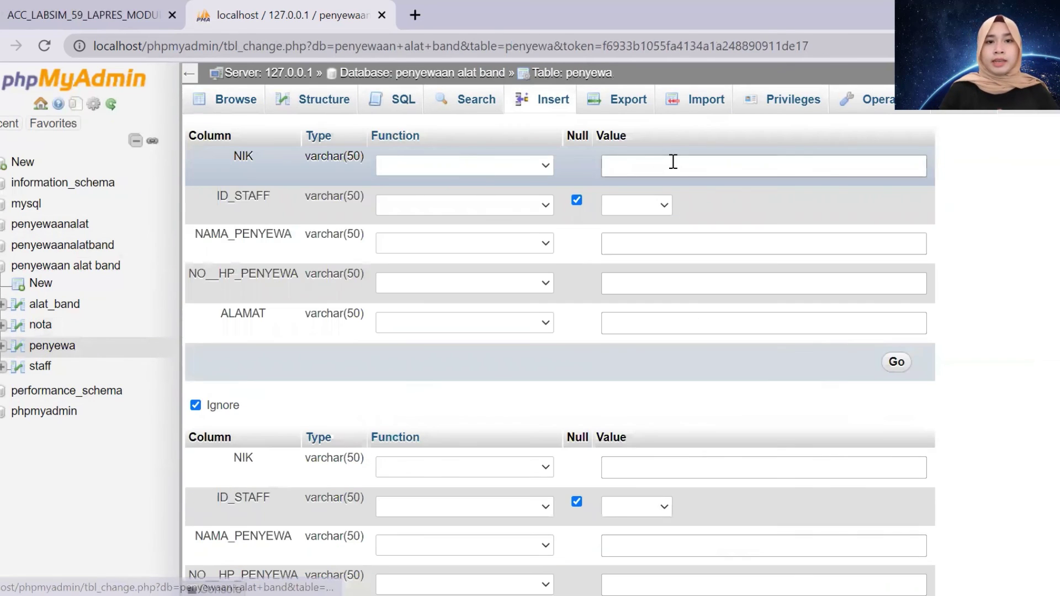
pyautogui.click(673, 162)
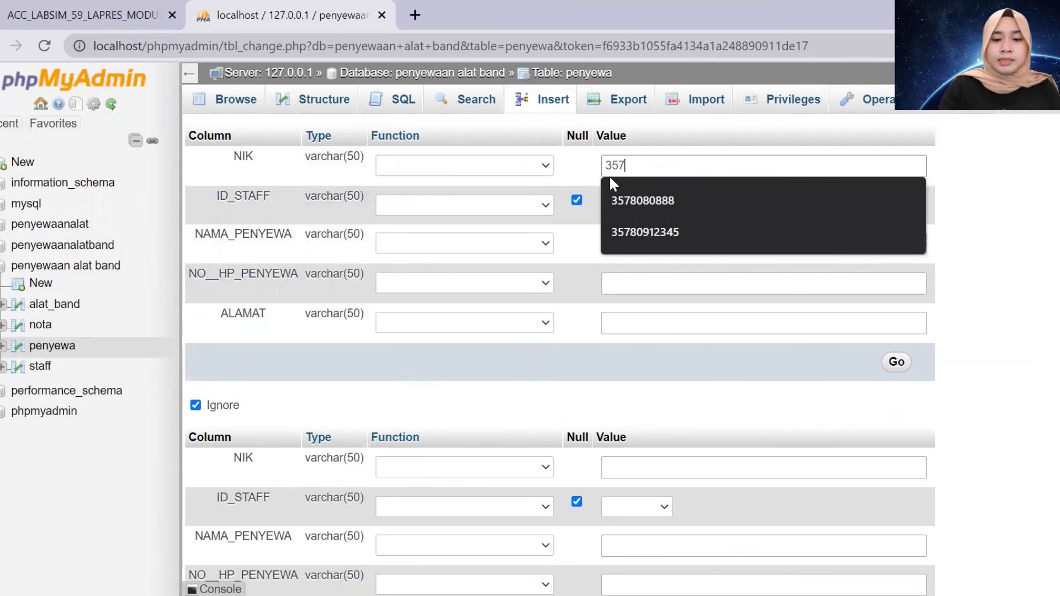
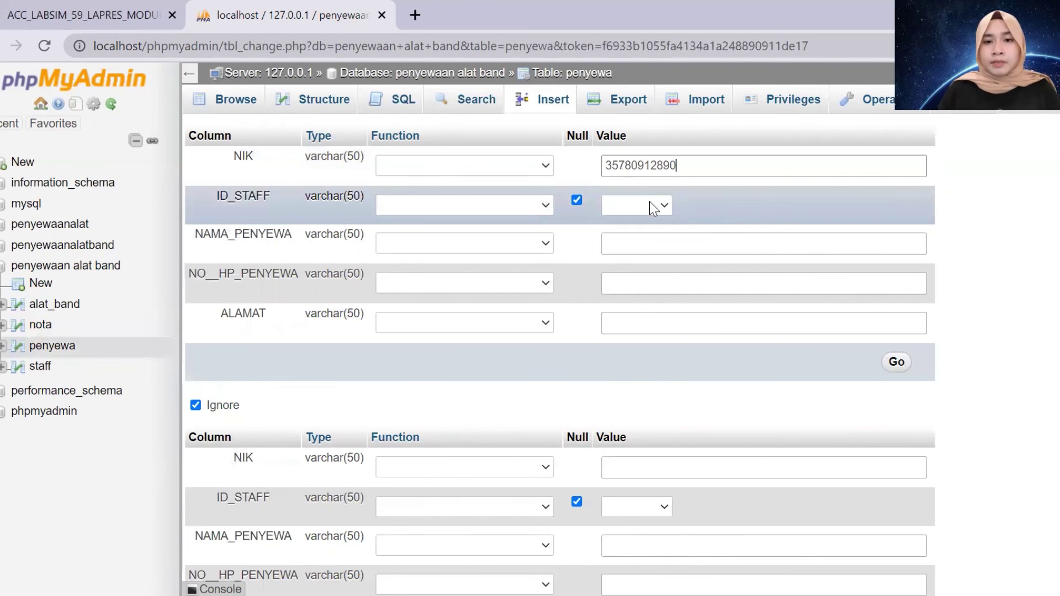
pyautogui.click(649, 202)
pyautogui.click(650, 251)
pyautogui.click(655, 247)
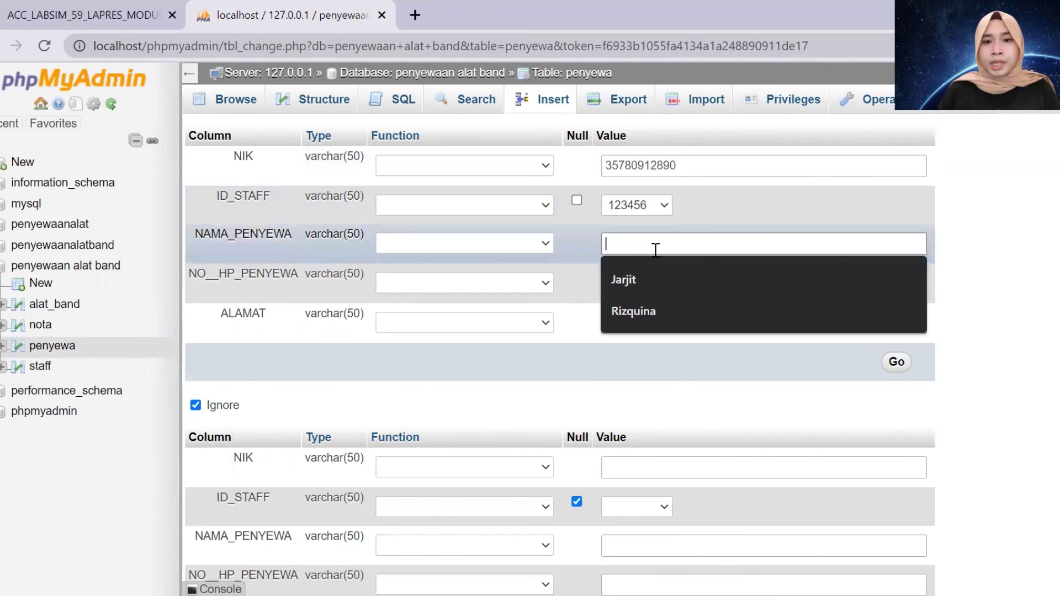
pyautogui.write('Annisa')
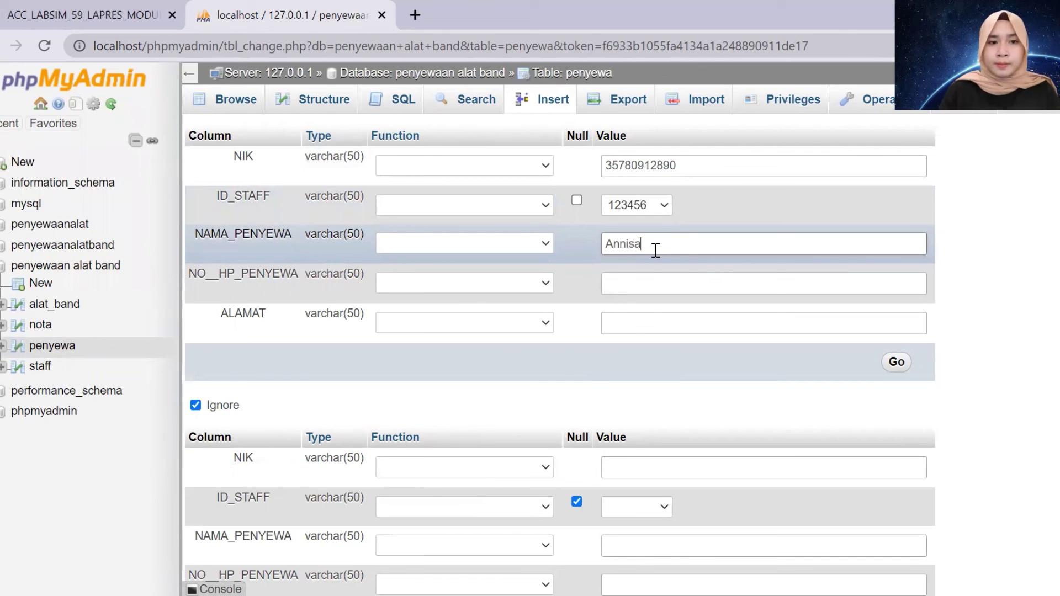
# Fill in the renter's phone number and address and submit the row
pyautogui.click(637, 280)
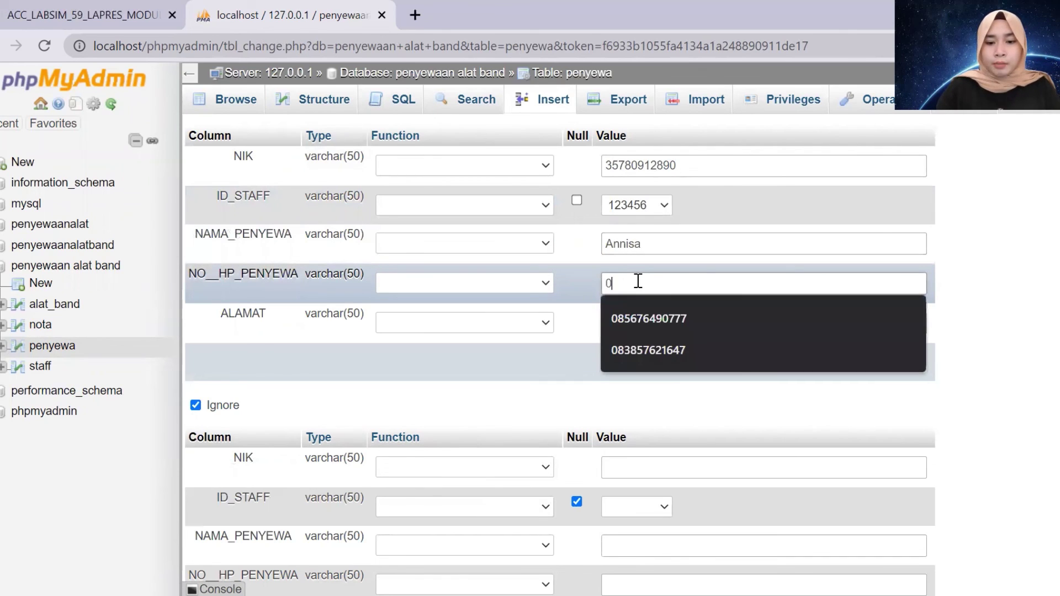
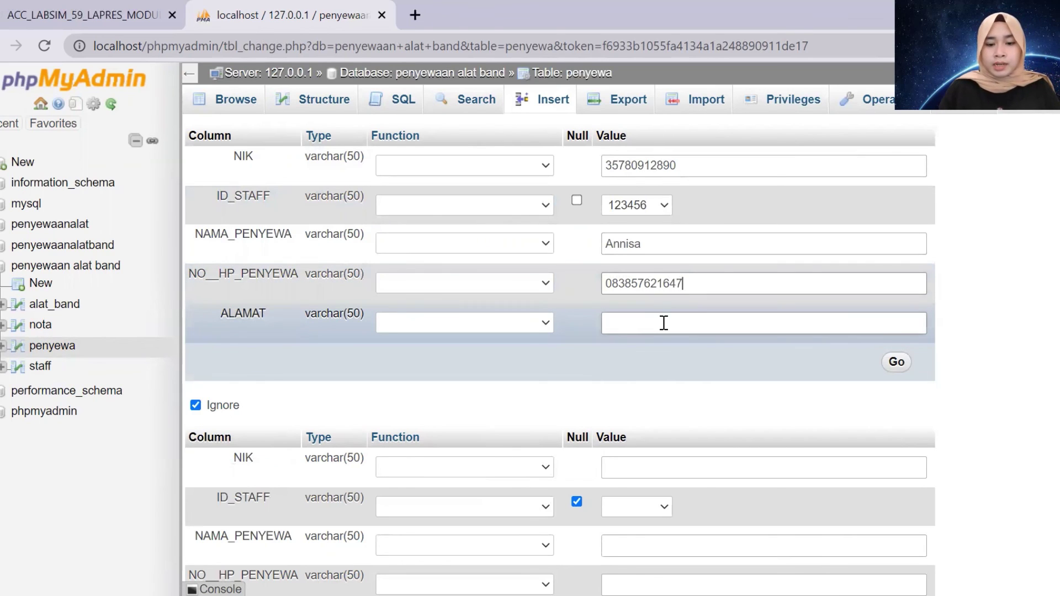
pyautogui.click(663, 323)
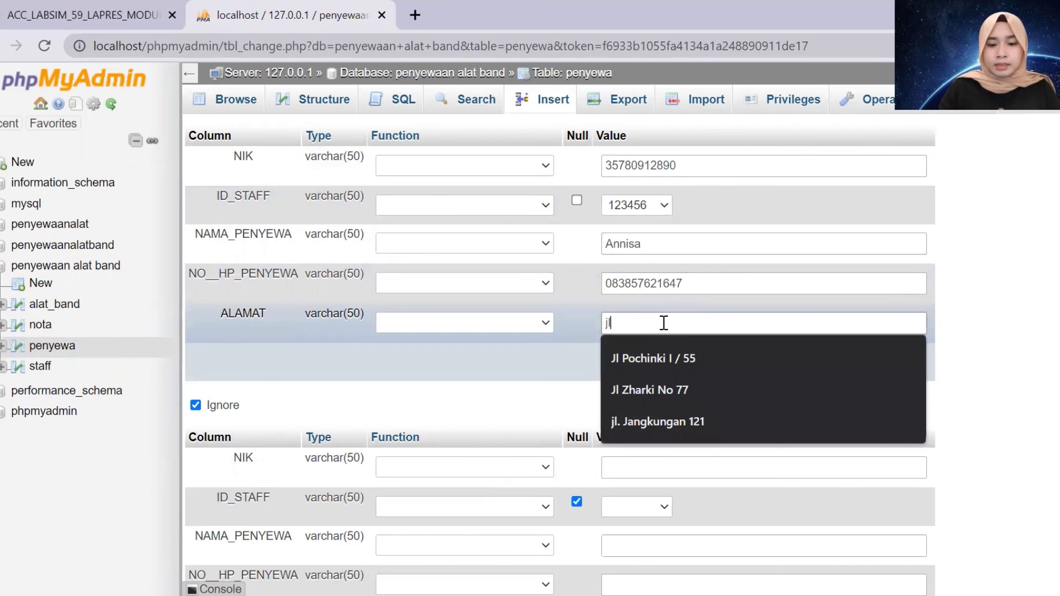
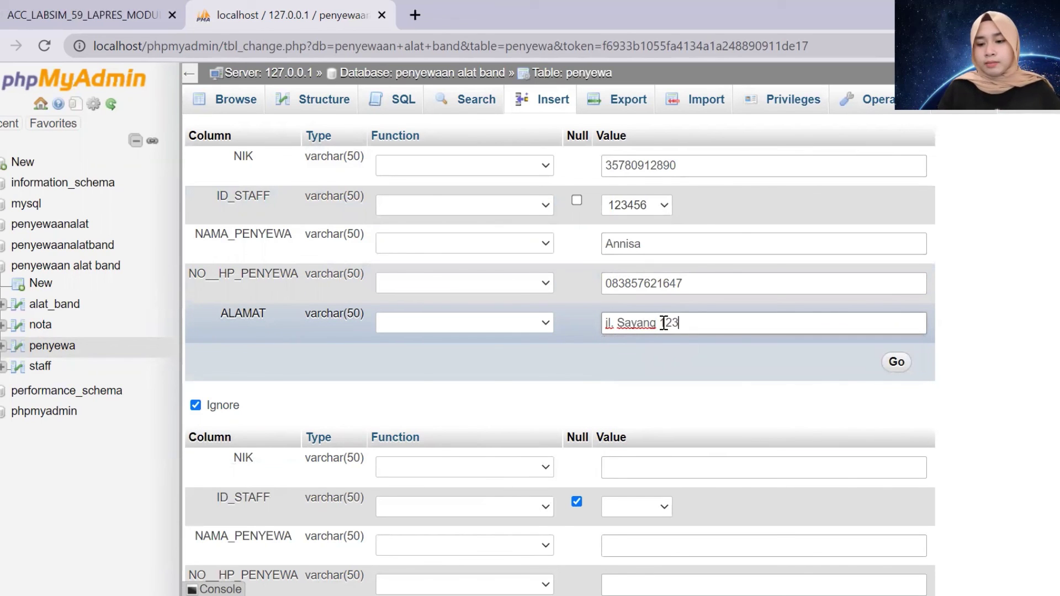
pyautogui.press('Return')
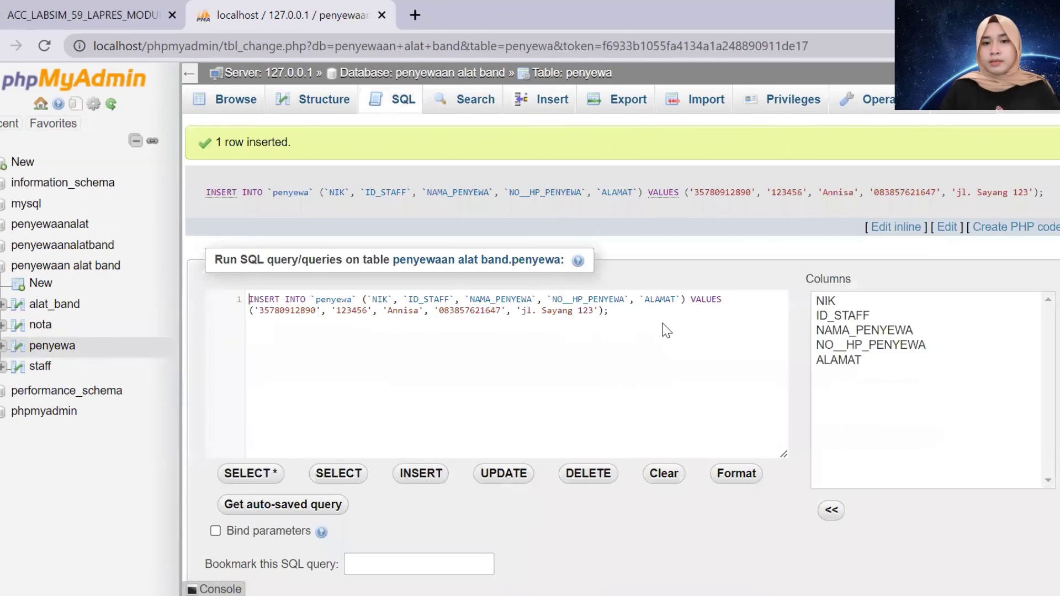
# Browse the penyewa table's 12 rows
pyautogui.click(52, 348)
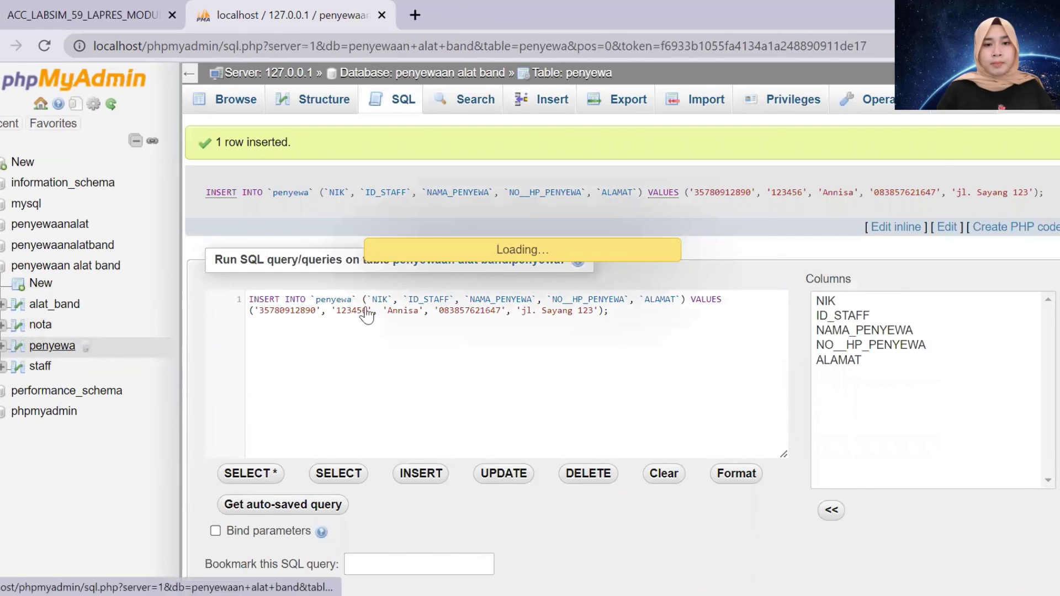
pyautogui.scroll(-3, 805, 502)
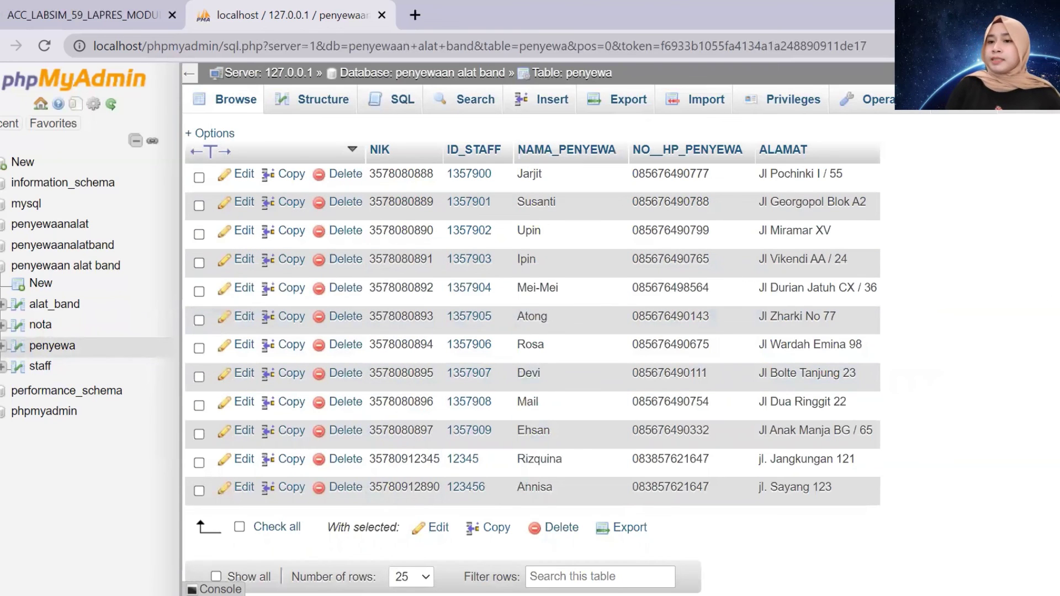
pyautogui.scroll(2, 813, 282)
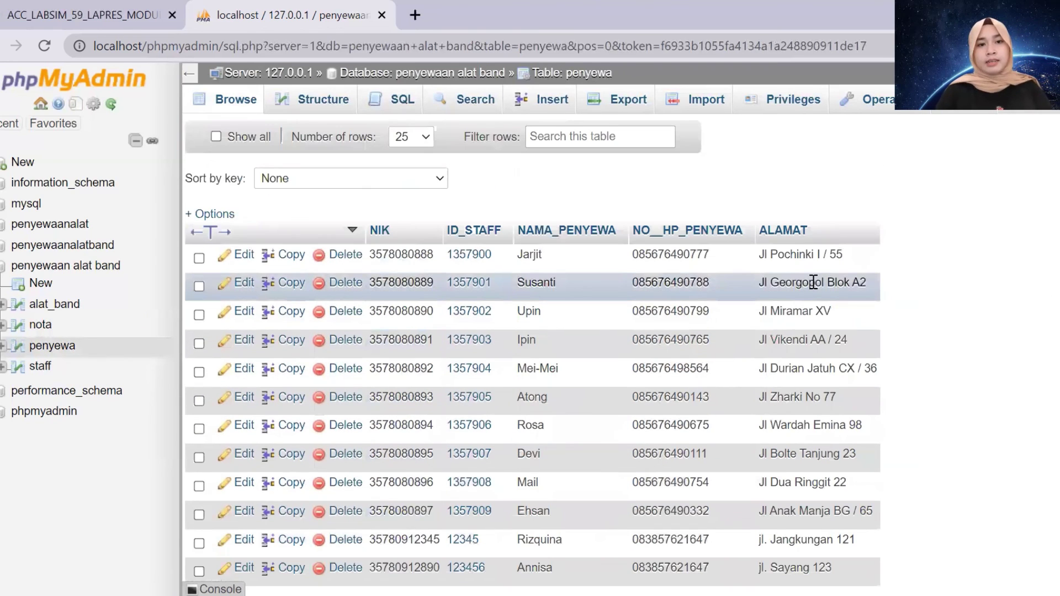